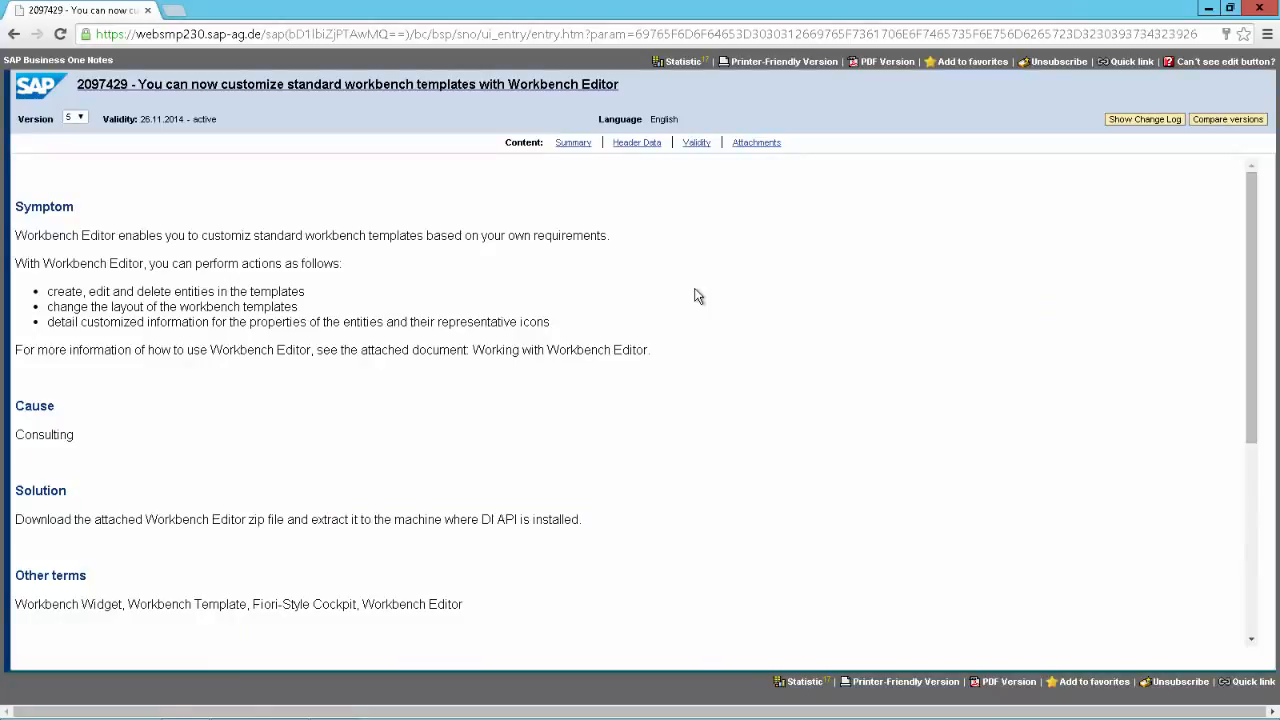
Step: Review SAP Note 2097429's header data and attachments, then bring Workbench Editor to the front
left_click_drag(1251, 240, 1268, 456)
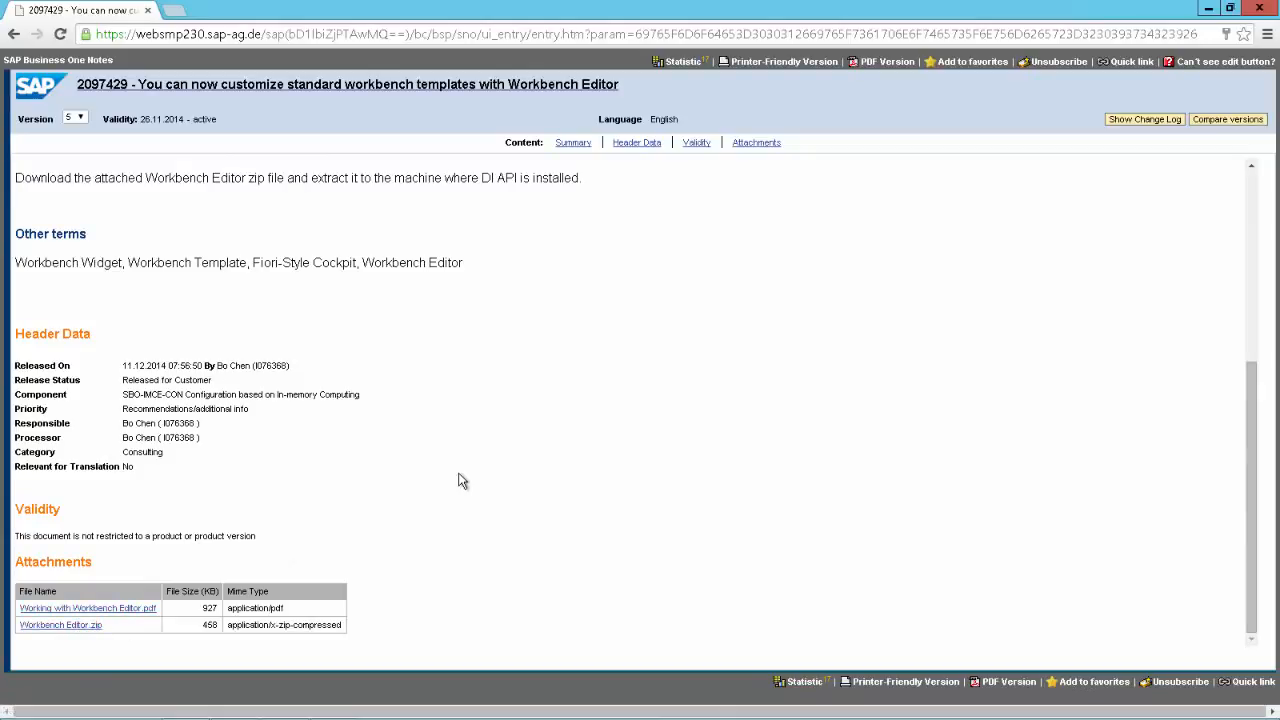
key("alt+Tab")
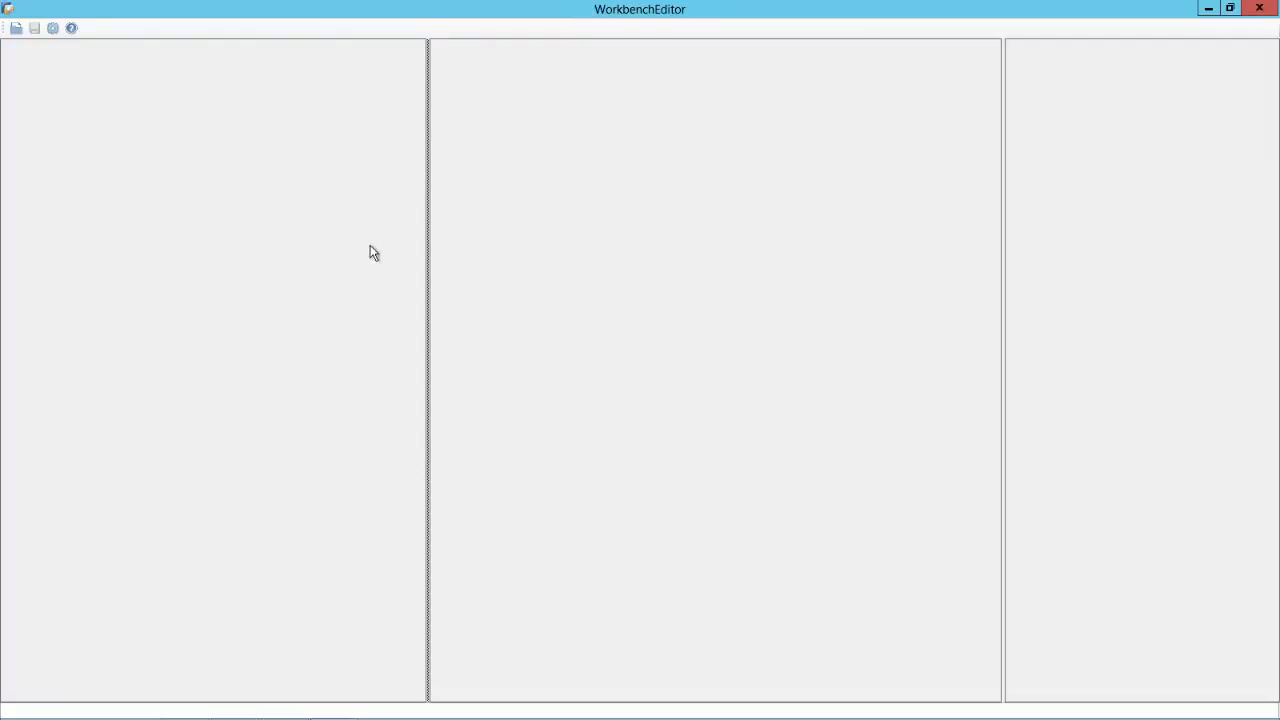
Step: Log Workbench Editor into the DEMOREC1 database with the account password and dismiss the success message
left_click(55, 32)
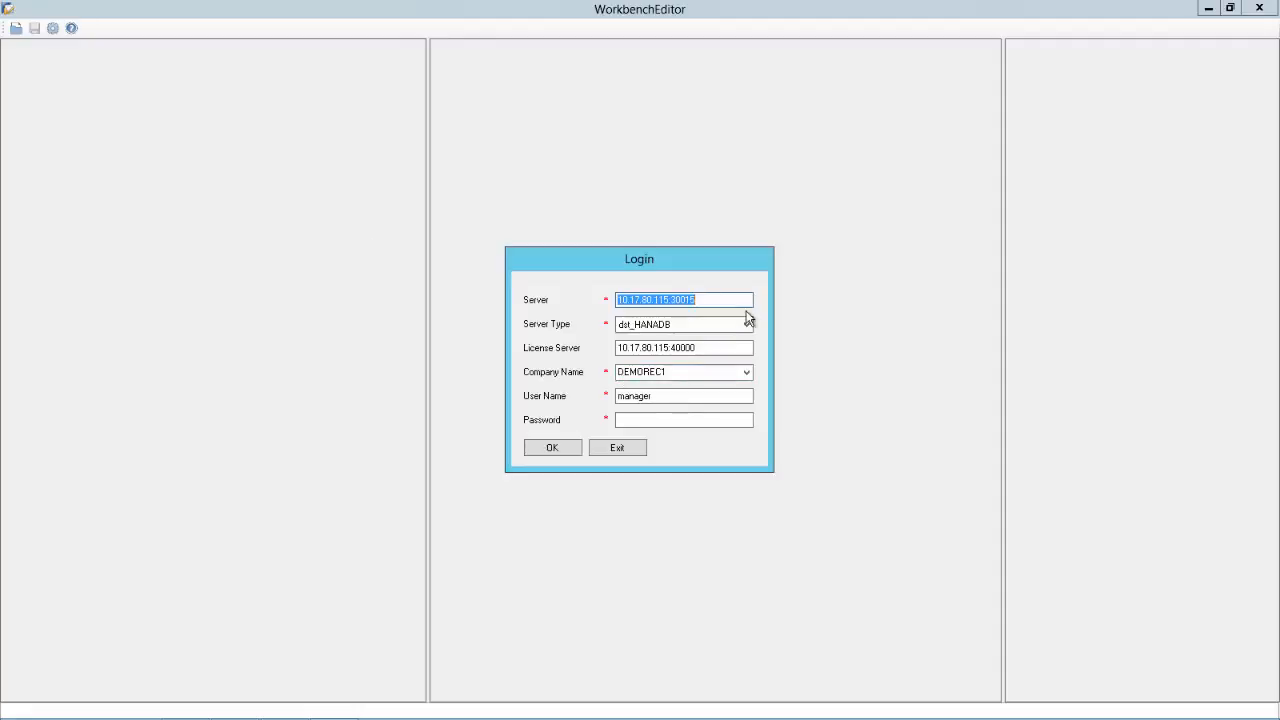
left_click(678, 418)
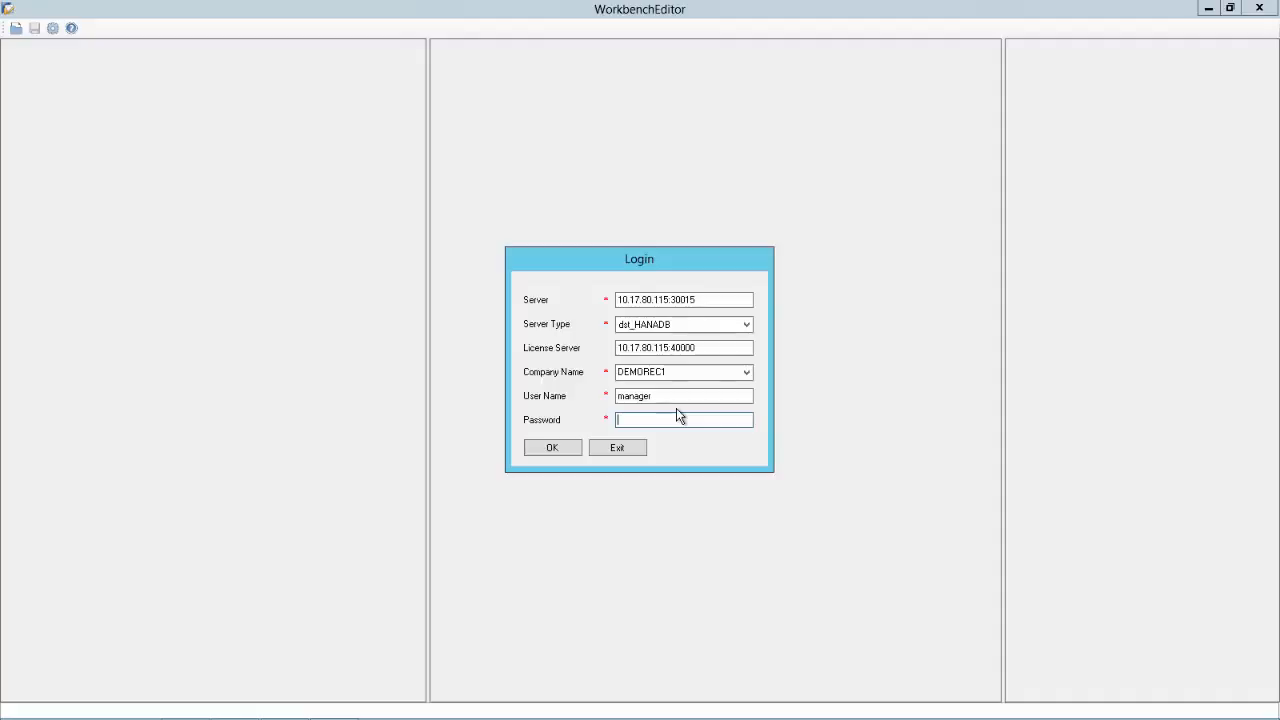
type("1234")
left_click(551, 448)
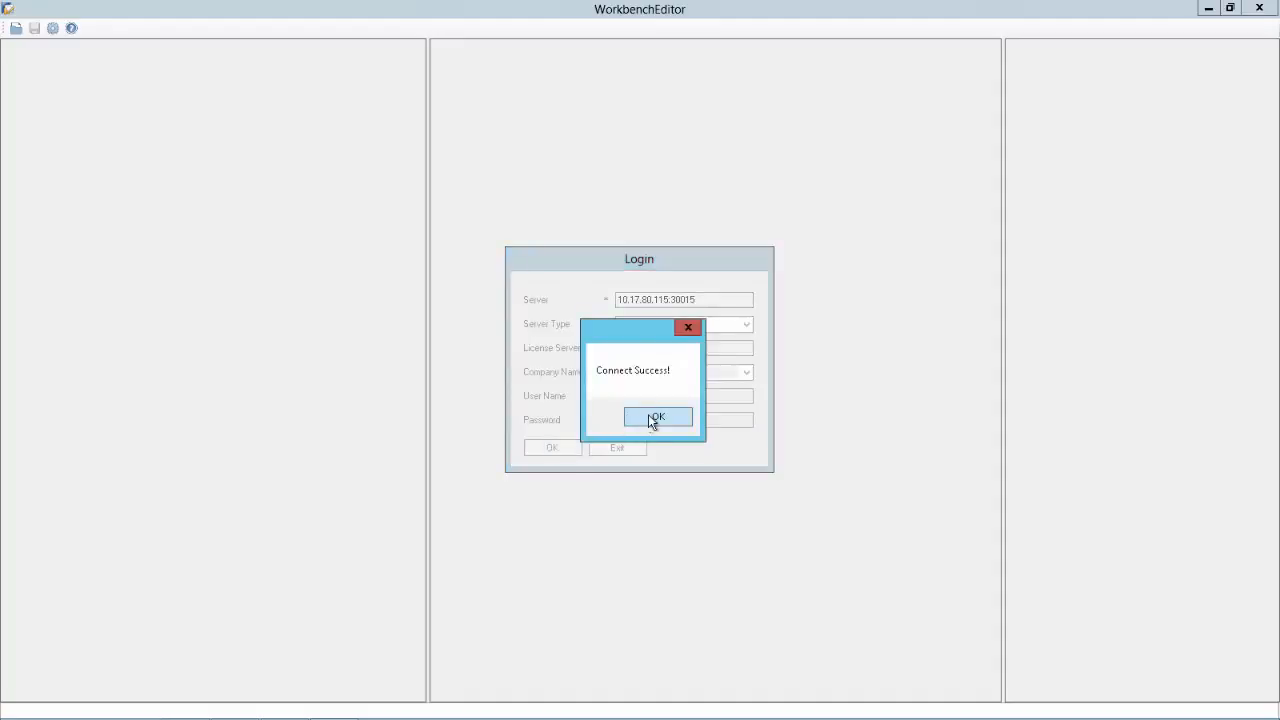
left_click(652, 418)
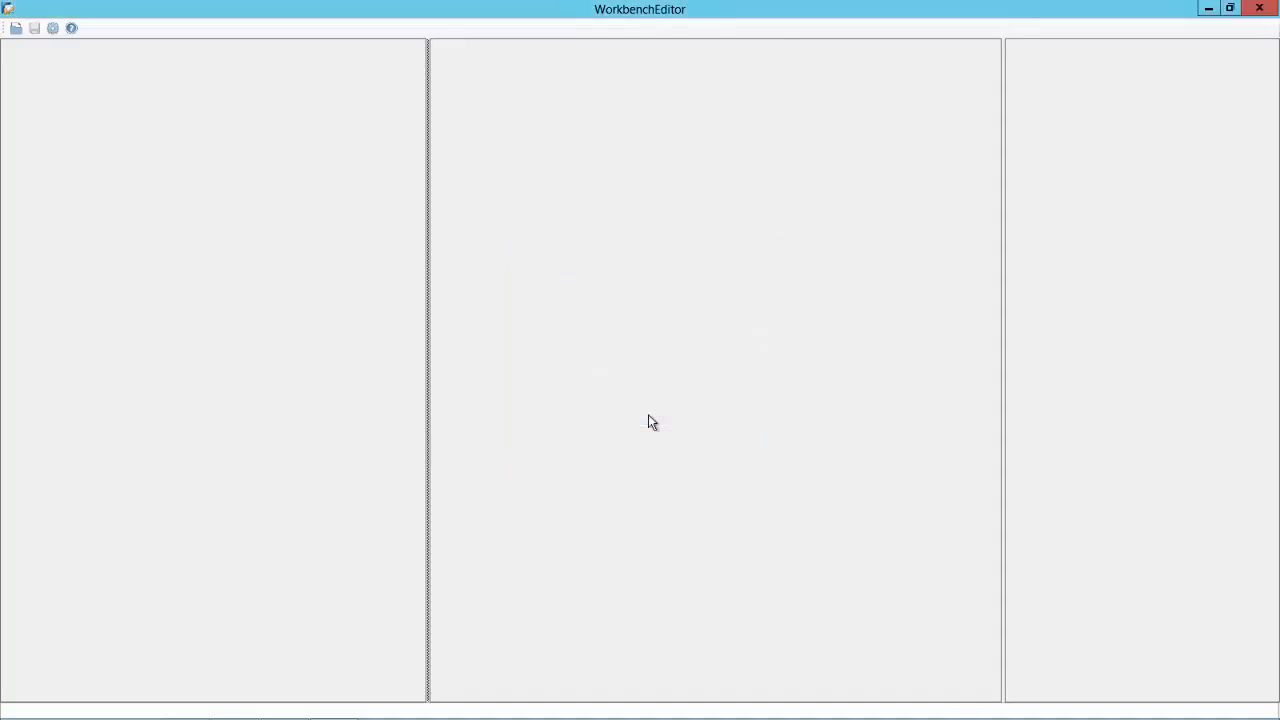
Step: Open the WB_Sales_Process workbench and widen the canvas to reveal the full diagram
left_click(18, 30)
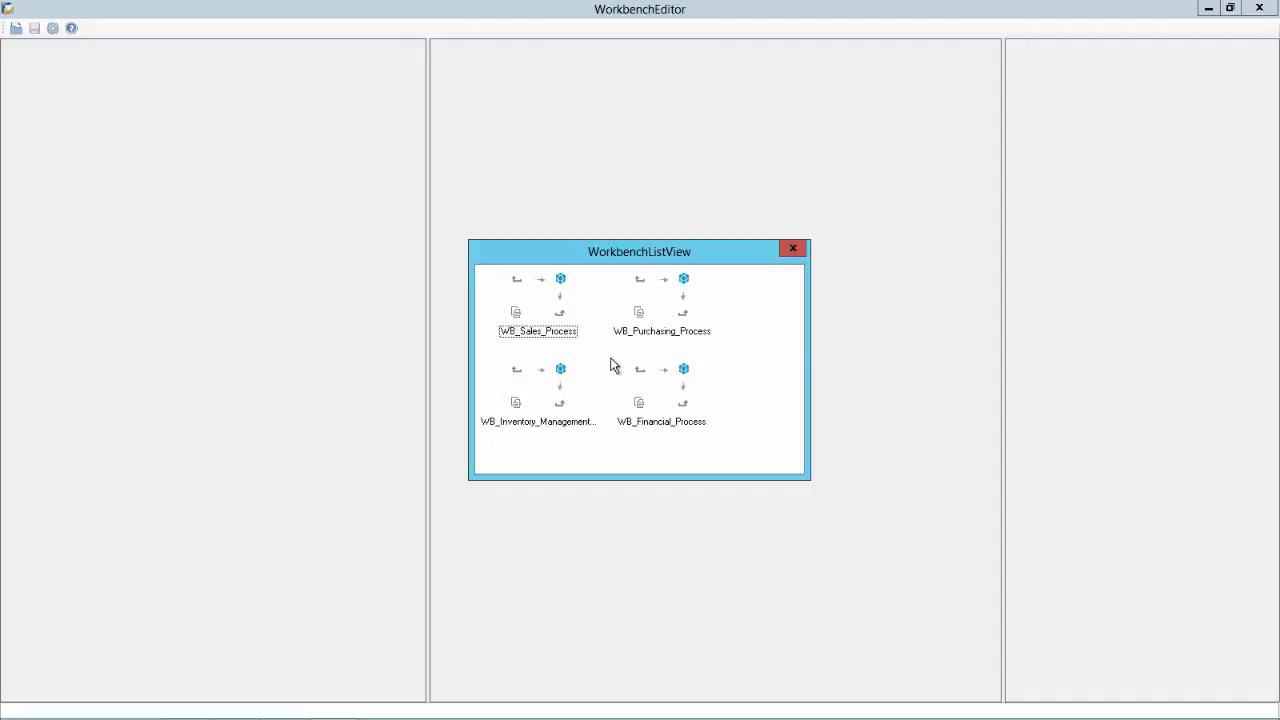
double_click(538, 314)
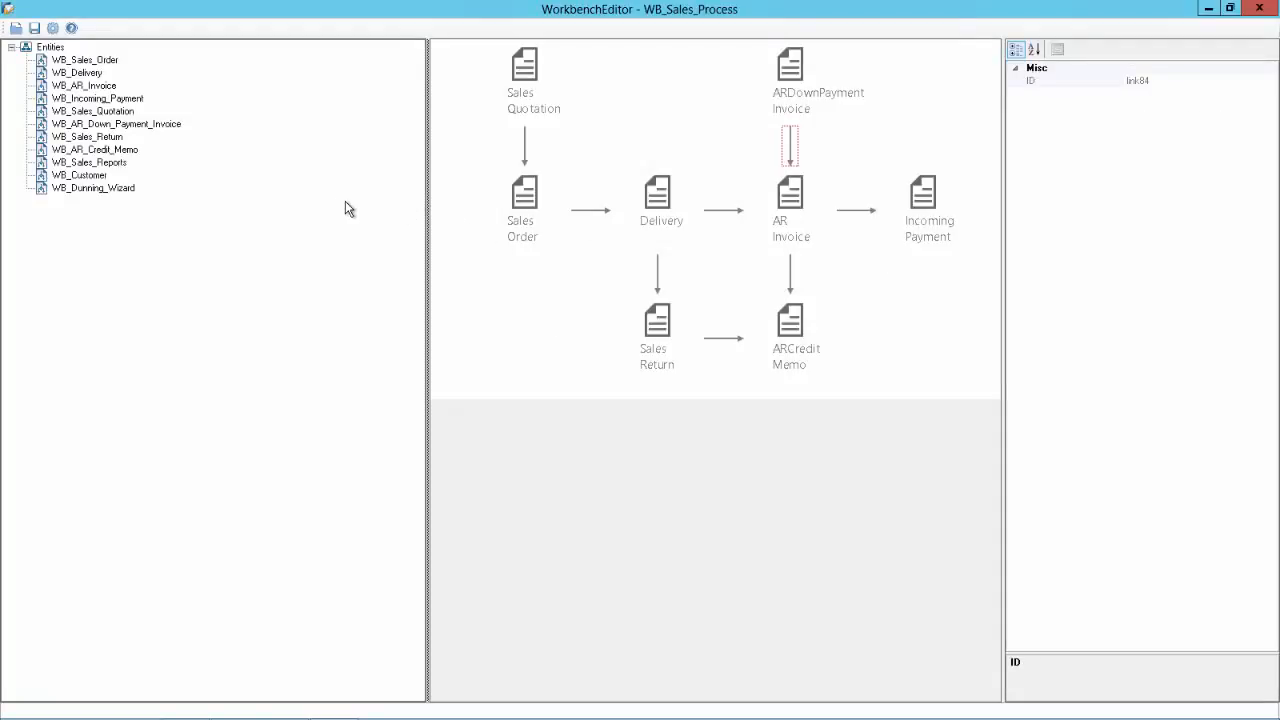
left_click_drag(423, 200, 209, 196)
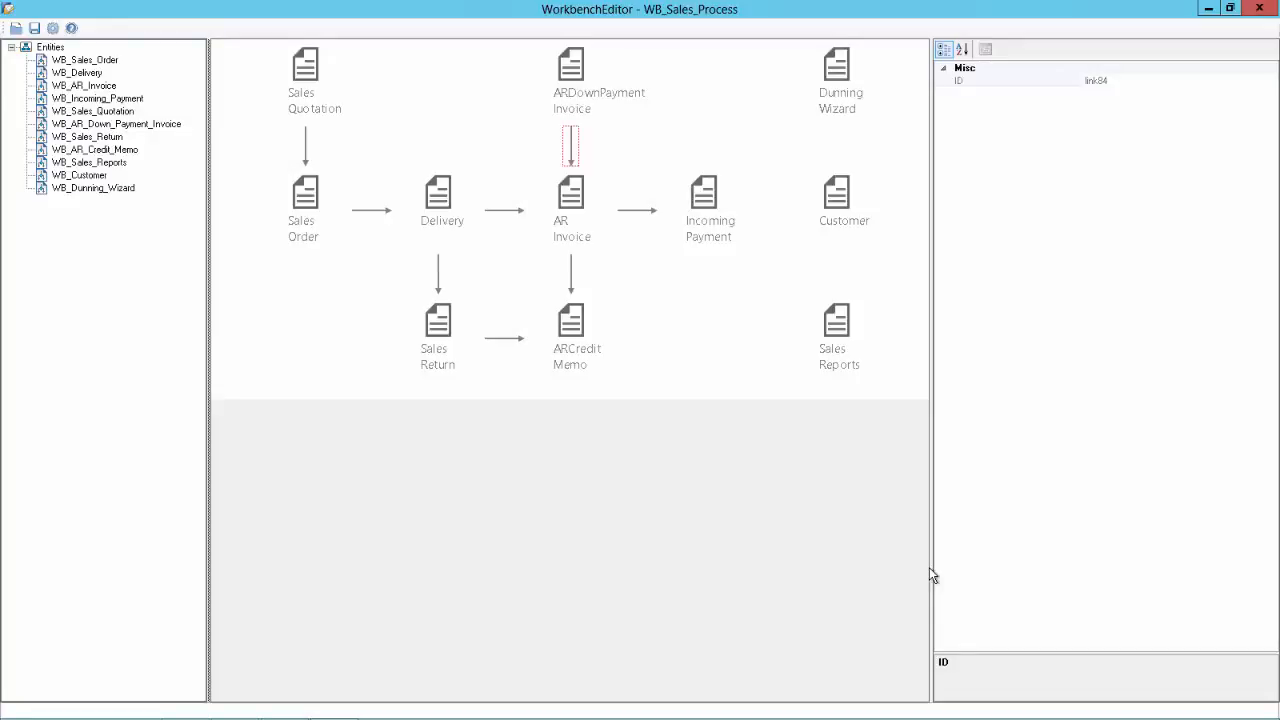
key("alt+Tab")
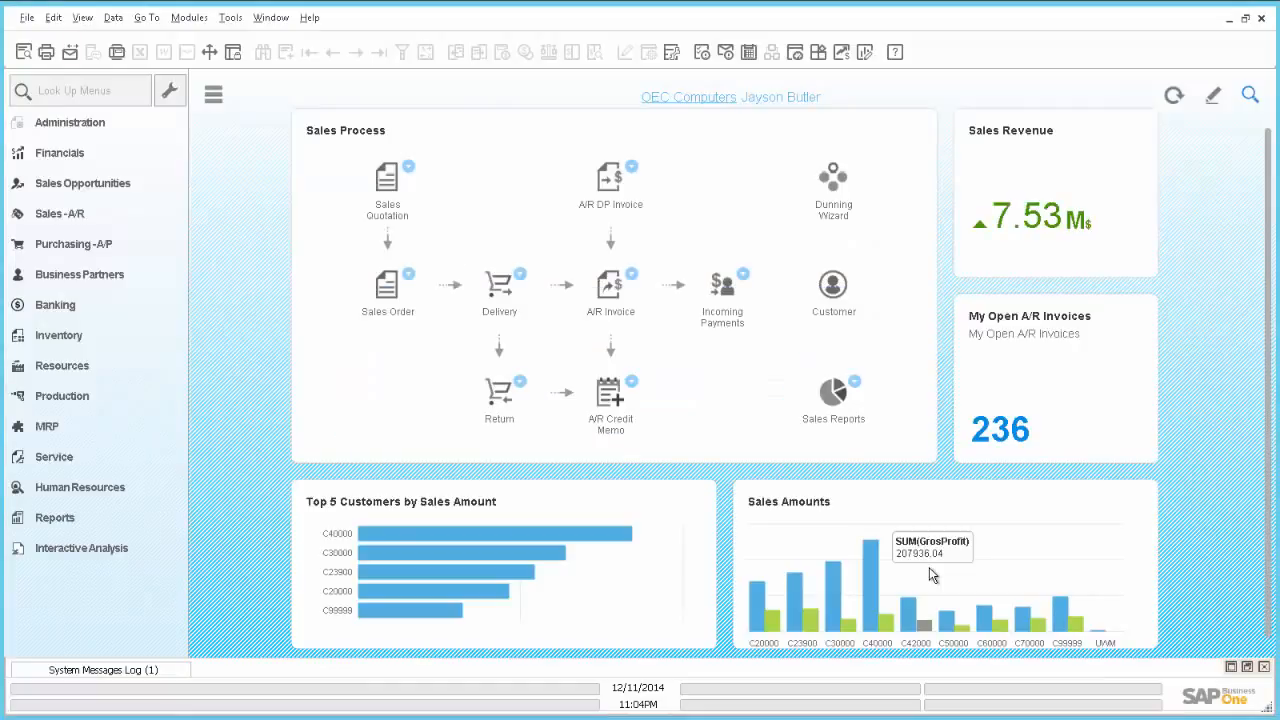
Step: Compare with the cockpit's Sales Process widget and return to the WB_Sales_Process diagram
key("alt+Tab")
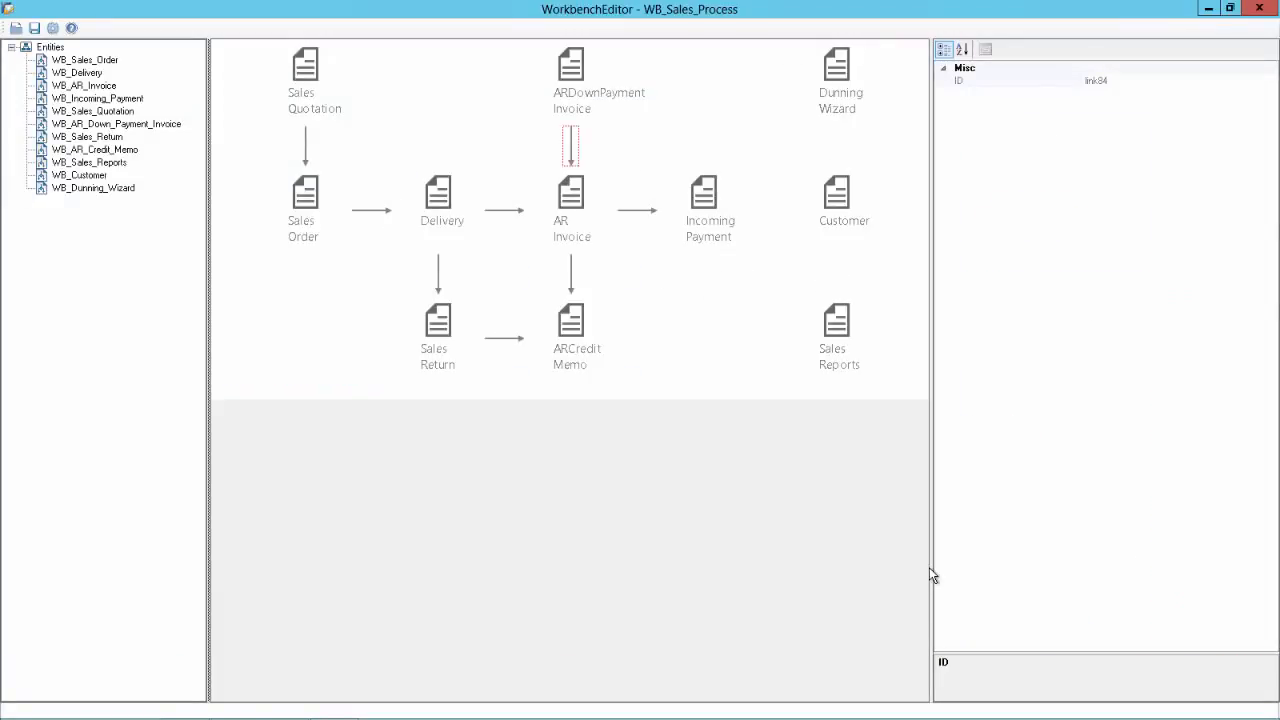
Step: Delete the Sales Quotation and ARDownPayment Invoice nodes and the Sales Return→ARCredit Memo arrow
left_click(305, 70)
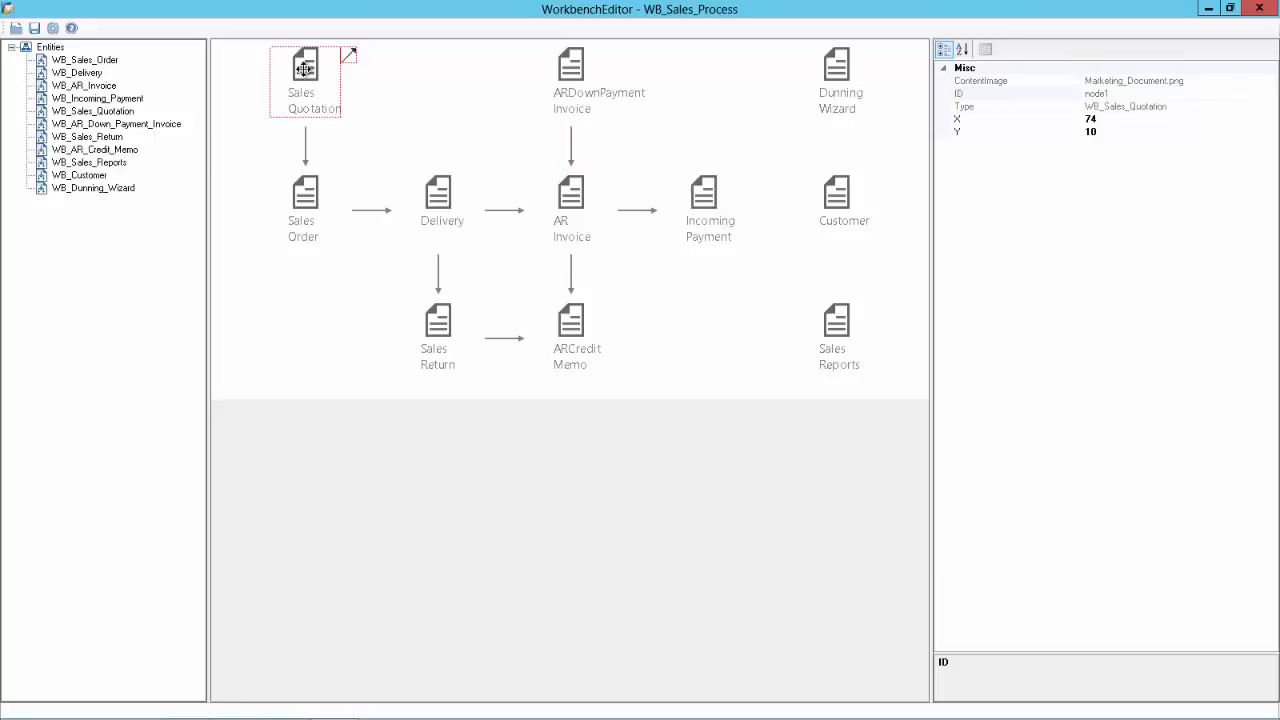
key("Delete")
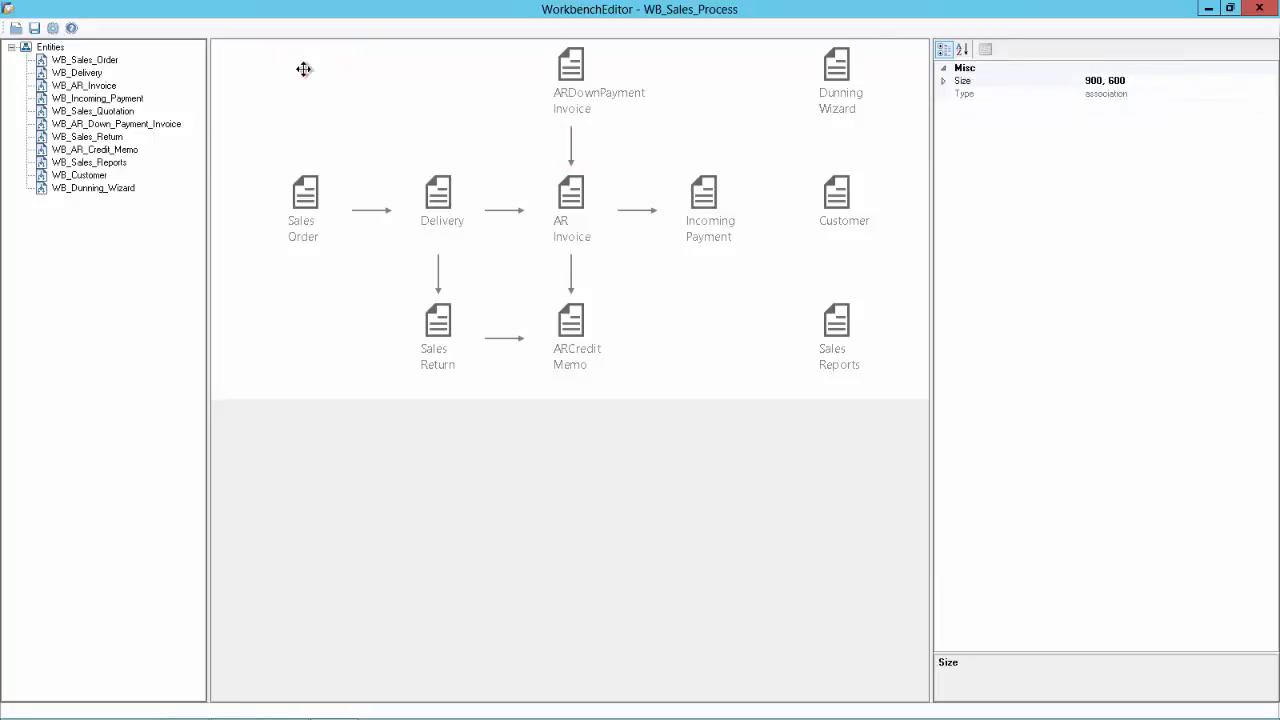
left_click(572, 65)
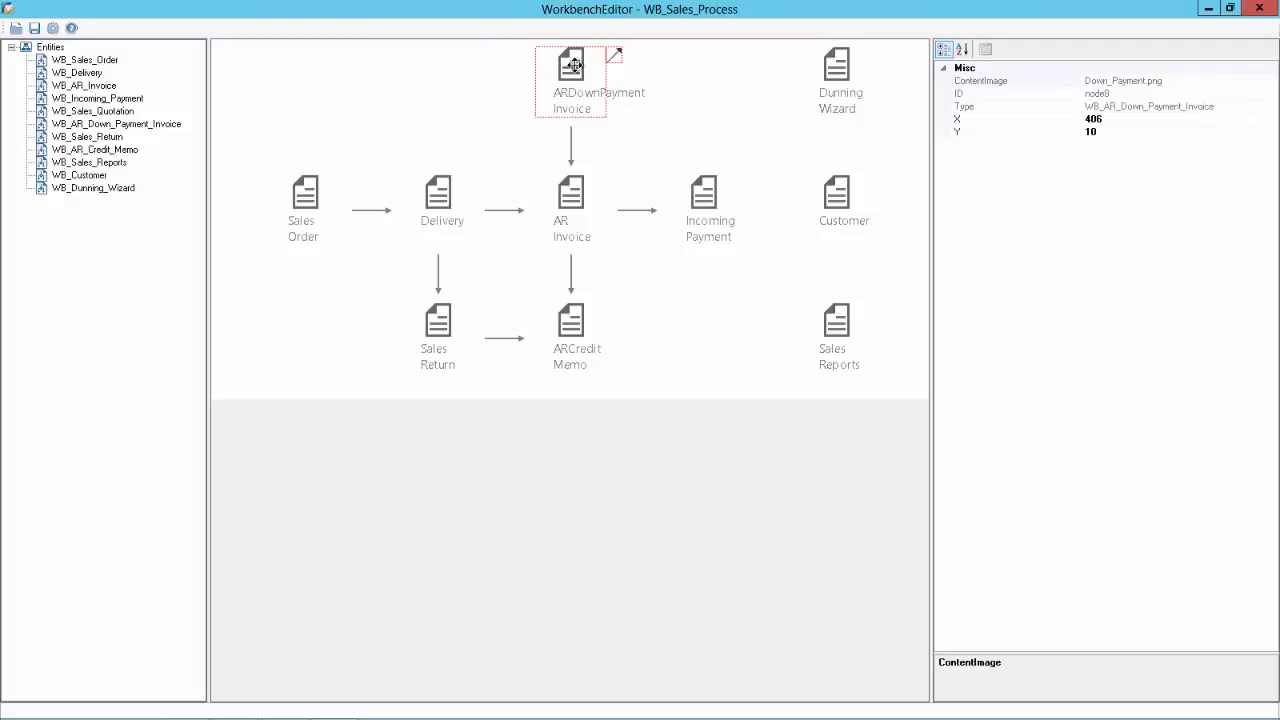
key("Delete")
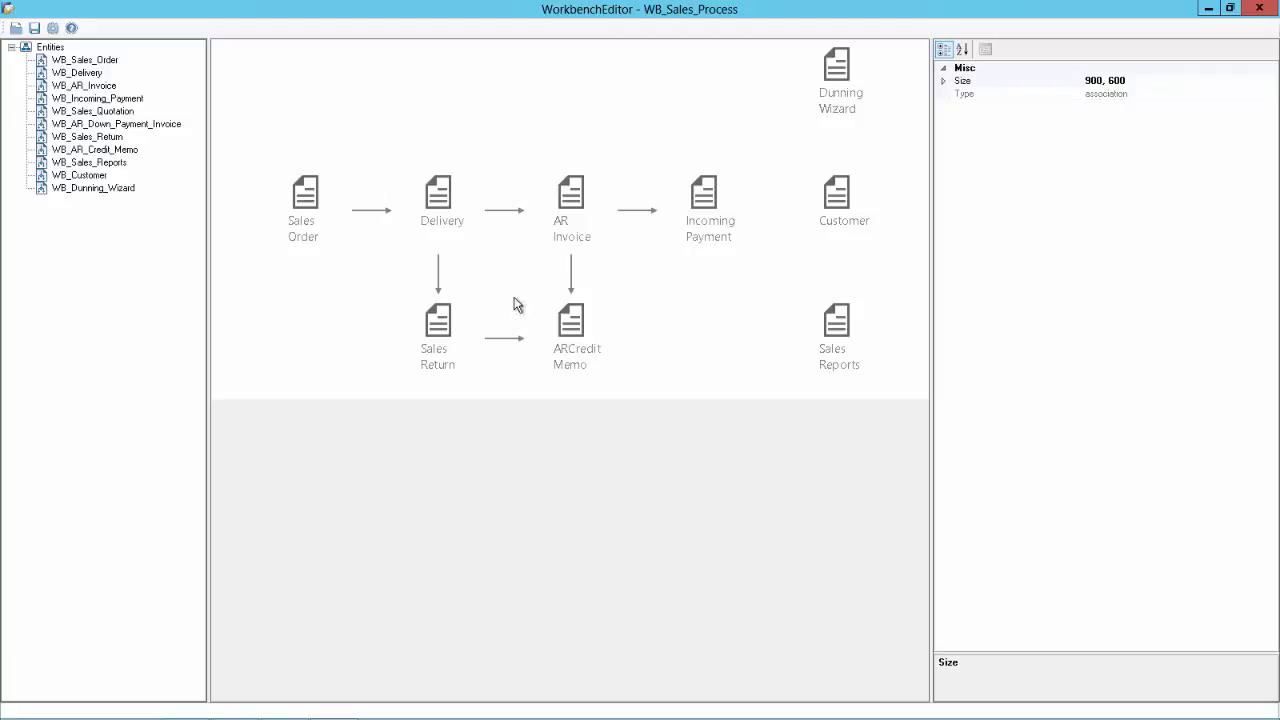
left_click(505, 339)
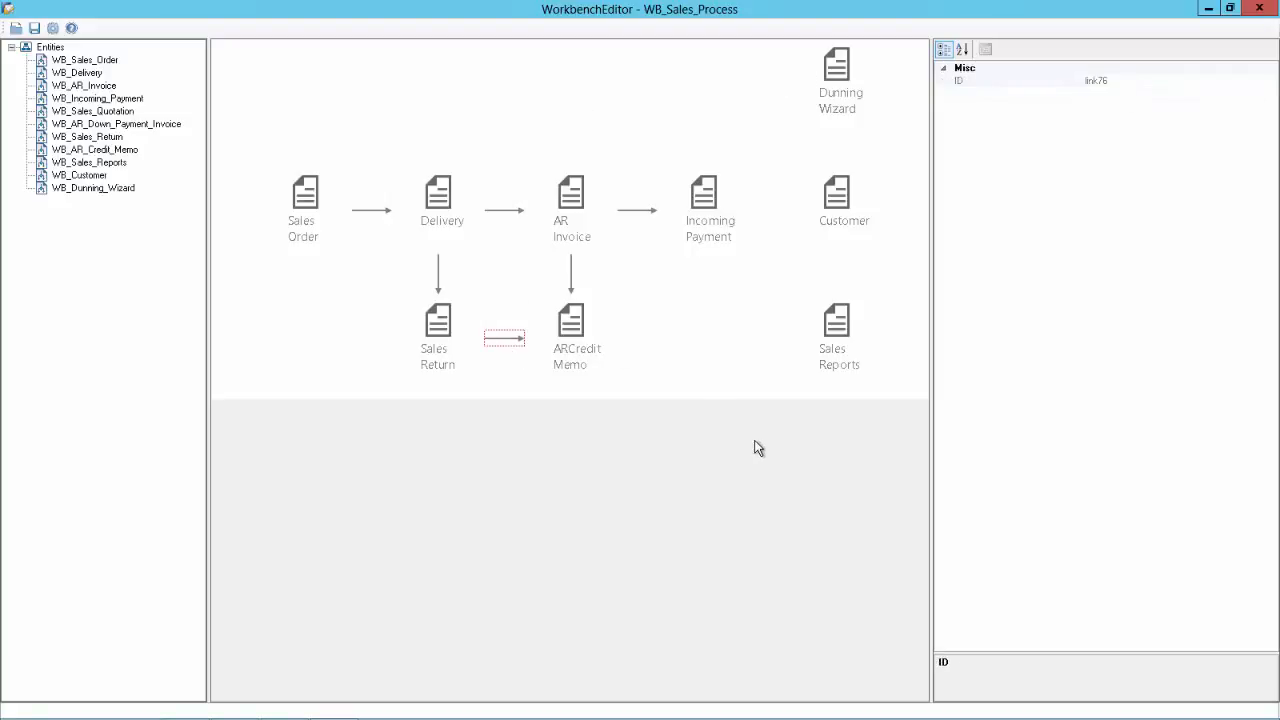
key("Delete")
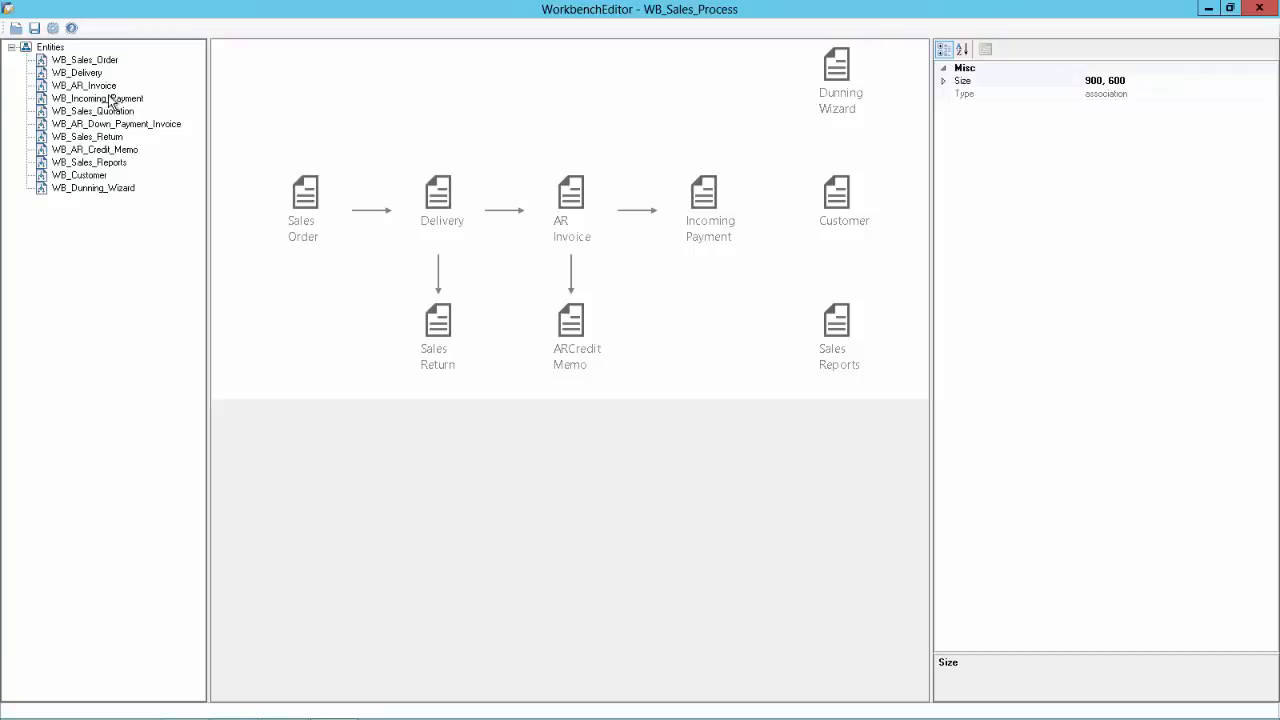
Step: Create a WB_CustomizedType entity under Entities with CustomizedDescription 'A/R Invoice + Payment'
left_click(51, 49)
right_click(51, 50)
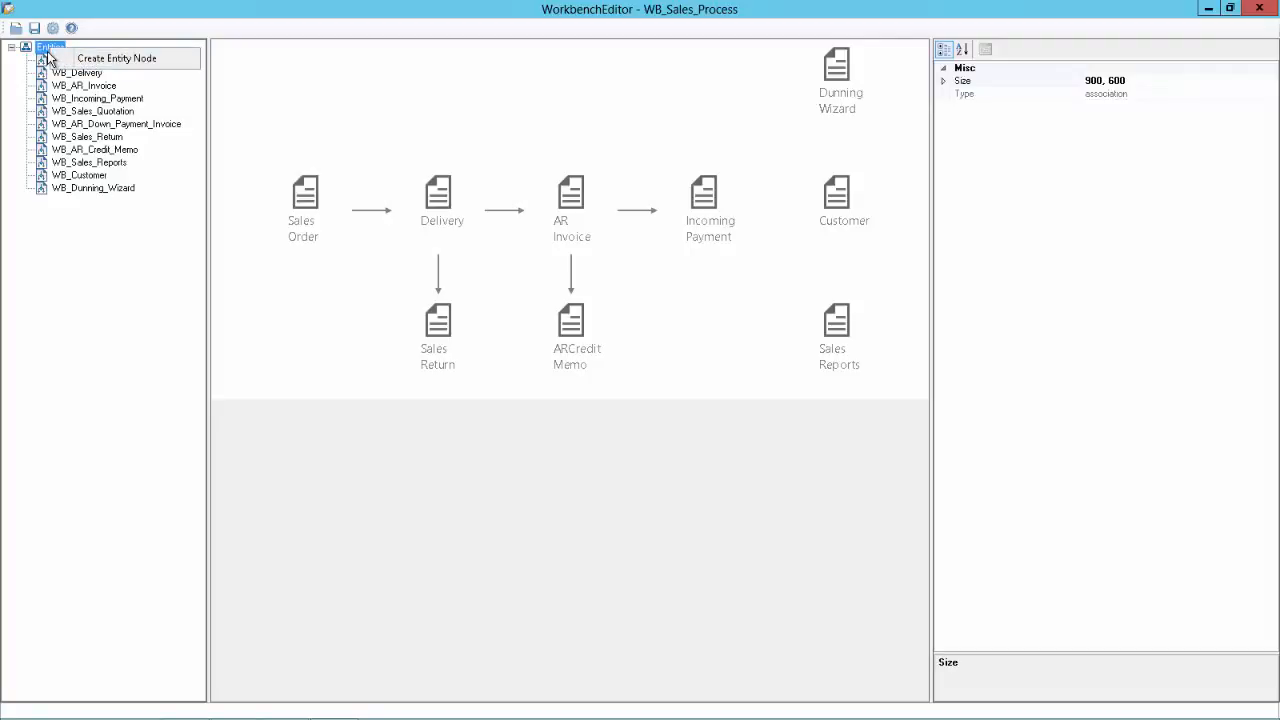
left_click(102, 62)
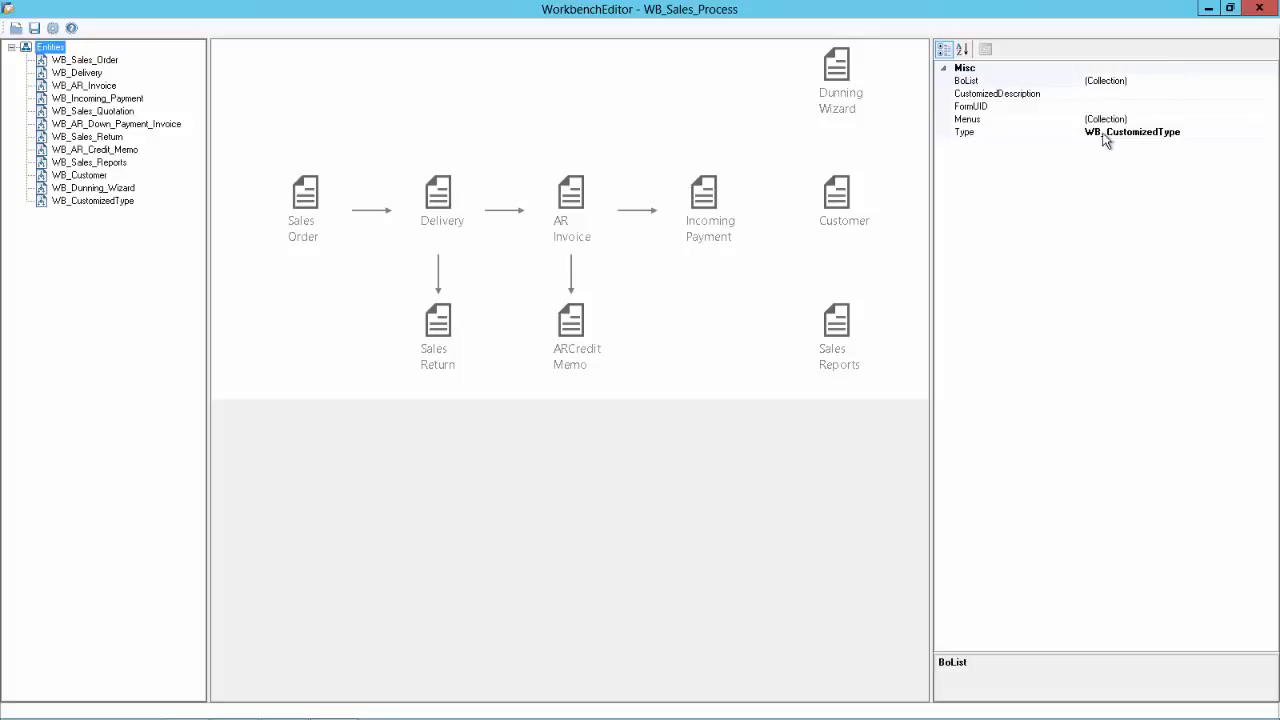
left_click(1105, 93)
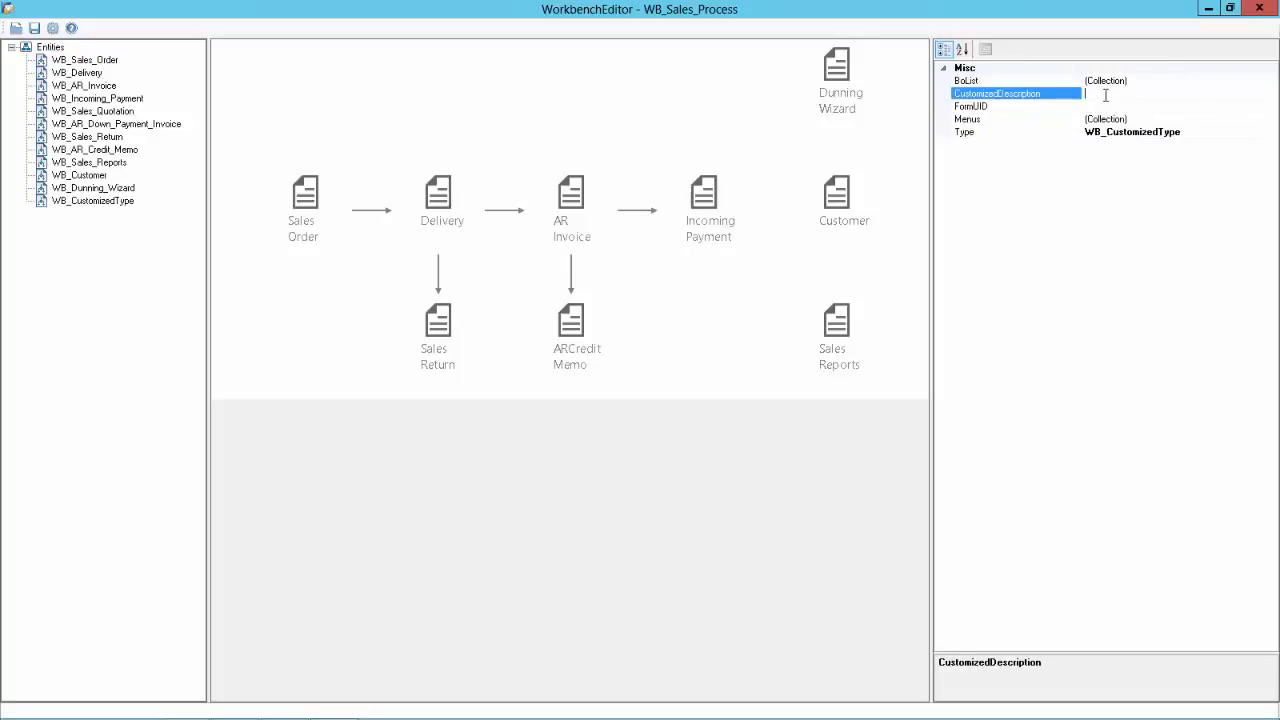
type("A/R Invoice + Payment")
Step: Turn on System Information in SAP Business One and check menu UIDs under Sales - A/R
key("alt+Tab")
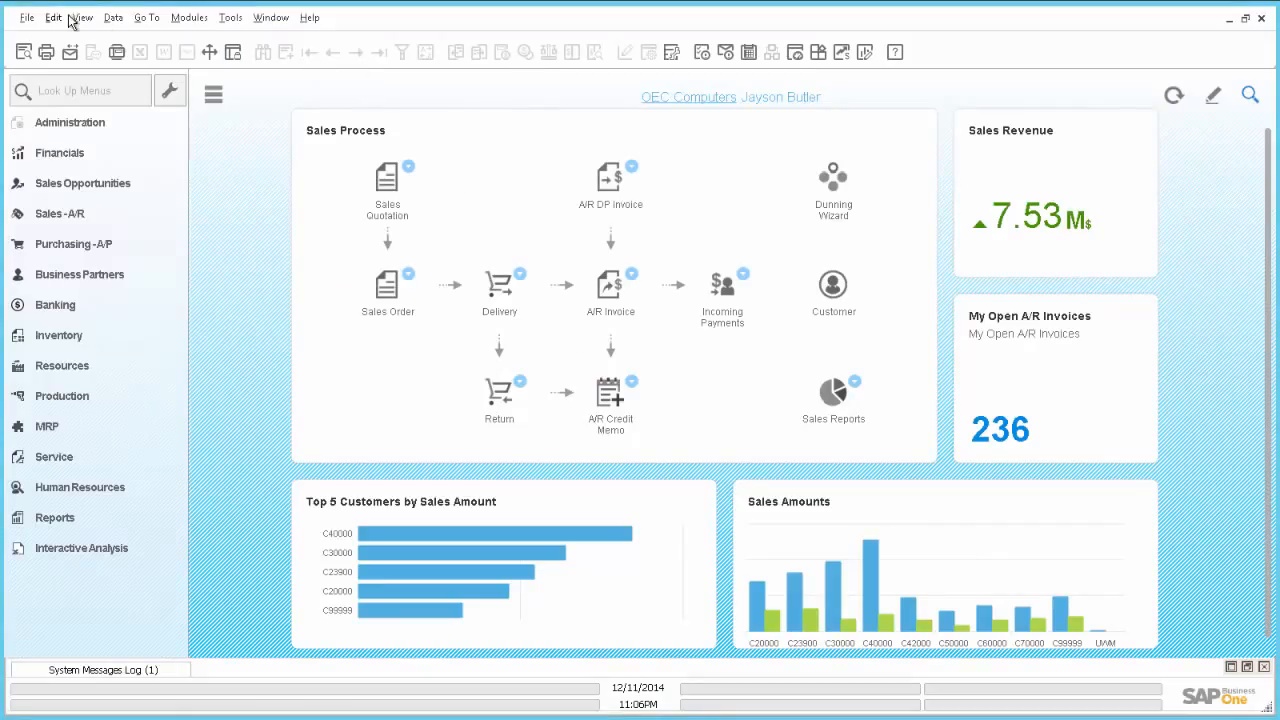
left_click(81, 19)
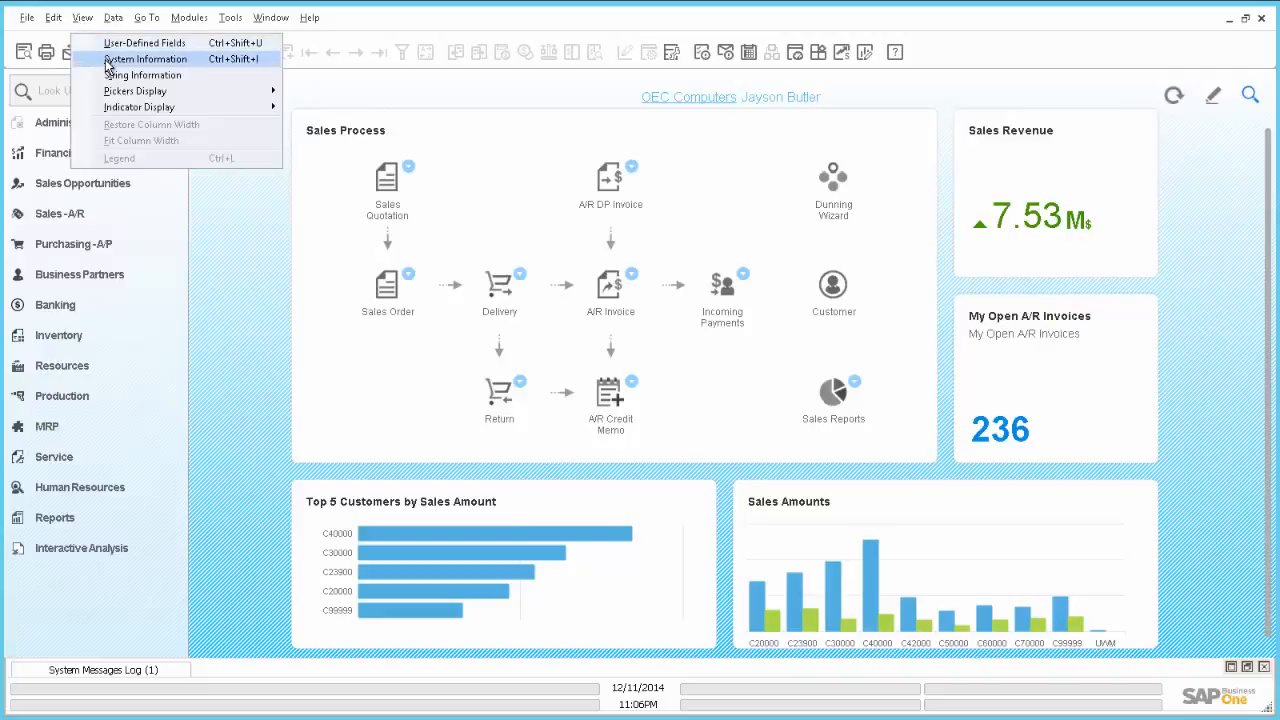
left_click(105, 60)
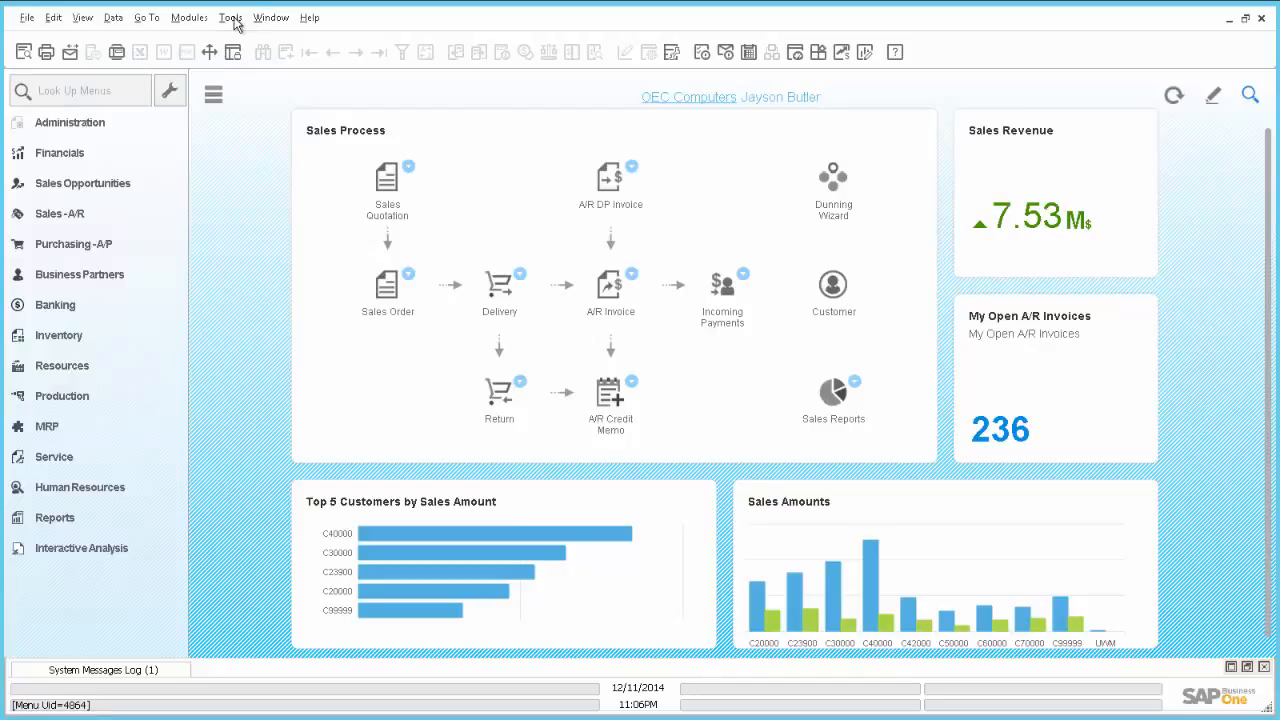
left_click(199, 19)
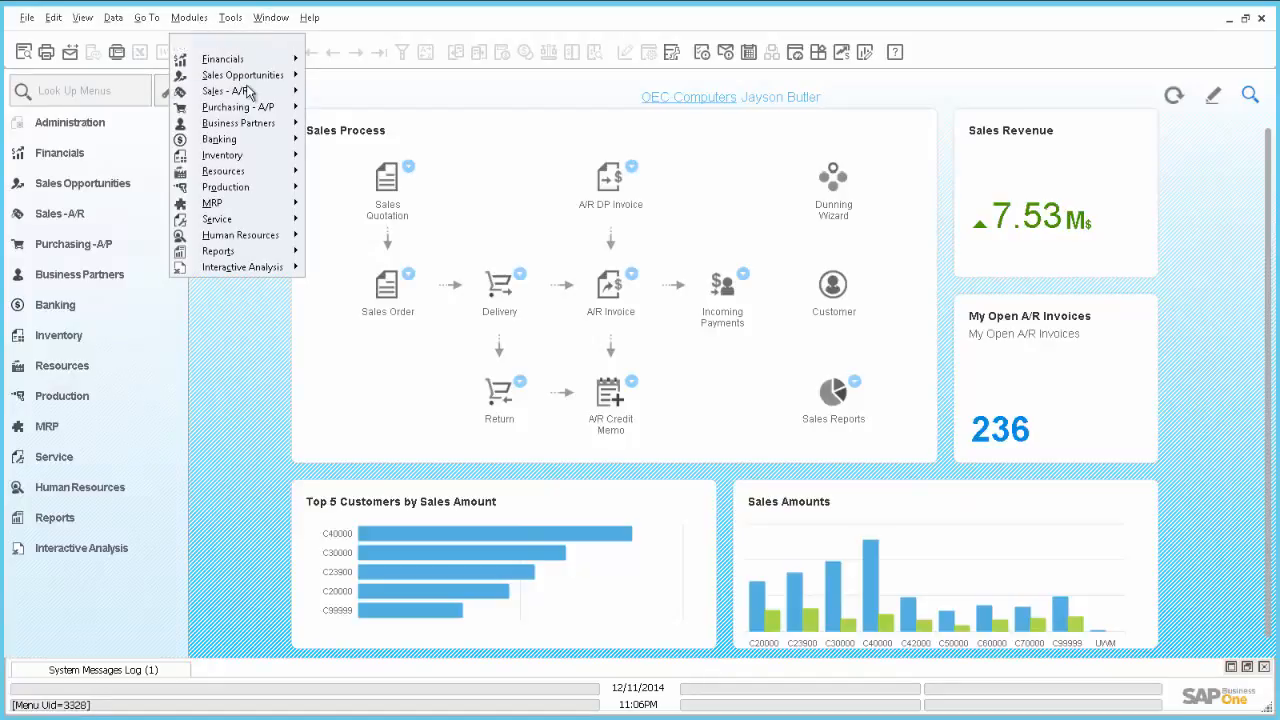
mouse_move(243, 97)
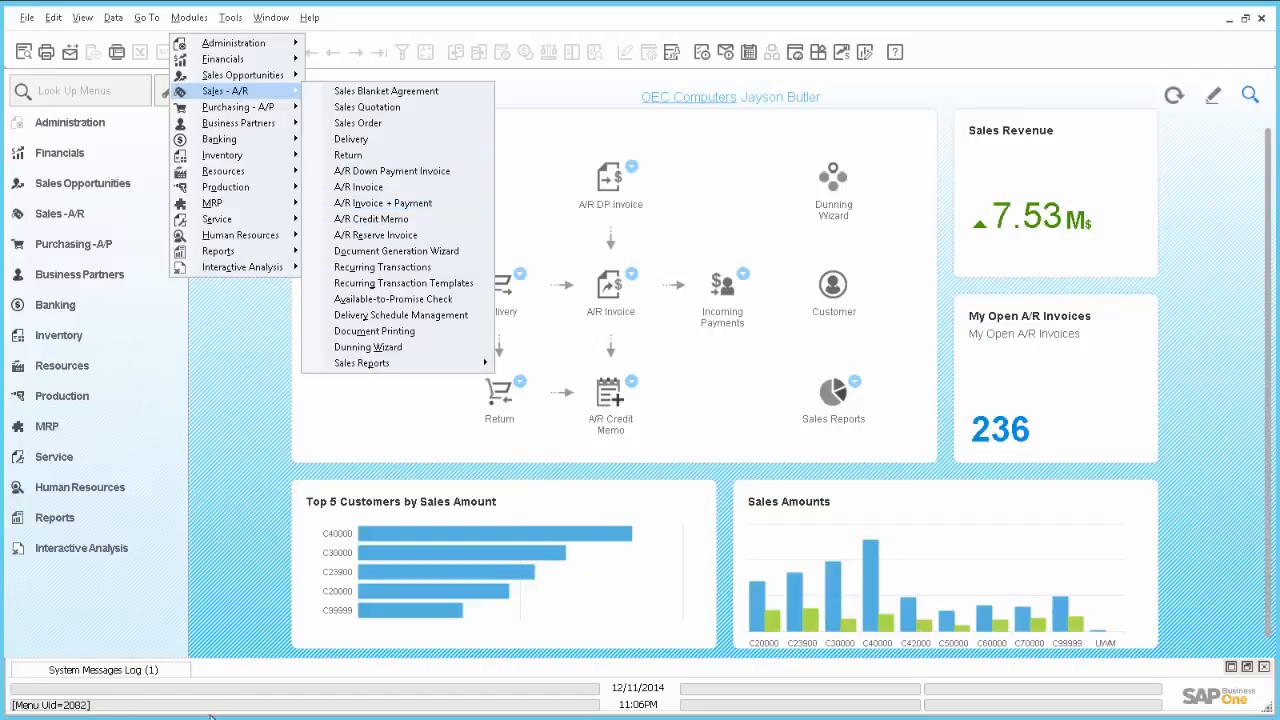
left_click(244, 600)
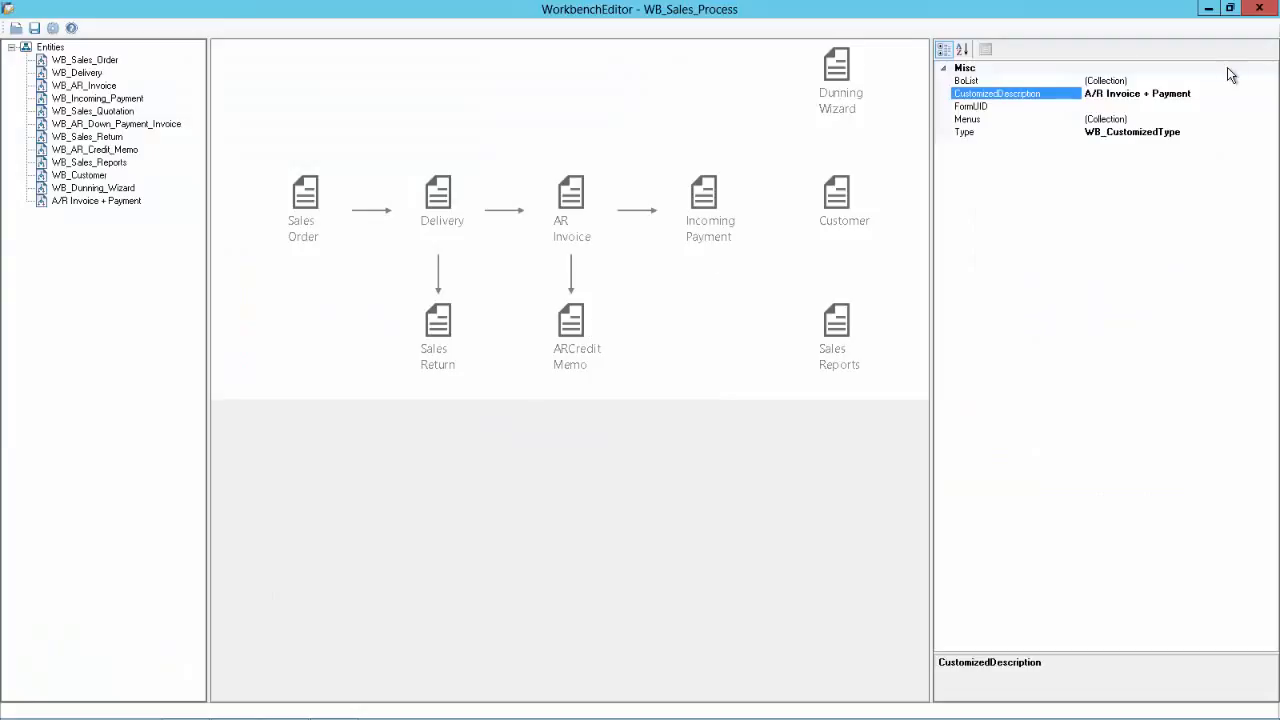
Step: Place the A/R Invoice + Payment entity on the diagram at X 406, aligned with AR Invoice
left_click(1117, 105)
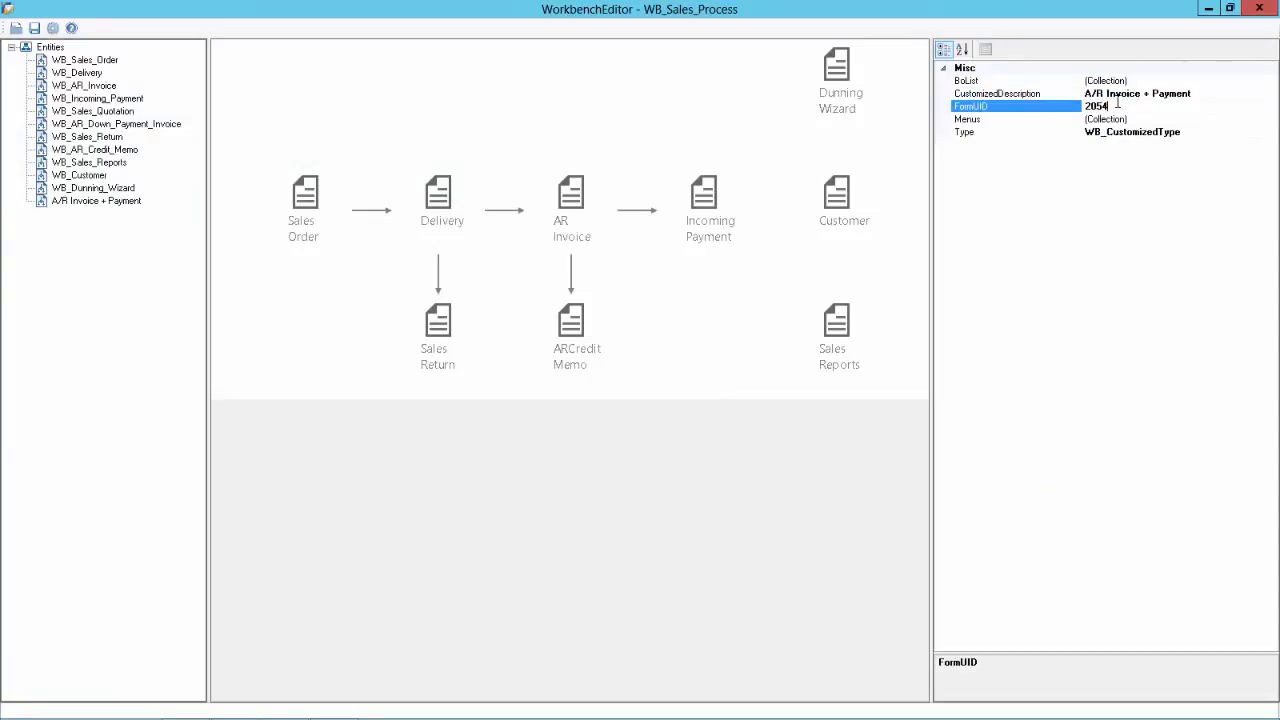
left_click(296, 283)
left_click_drag(85, 201, 557, 84)
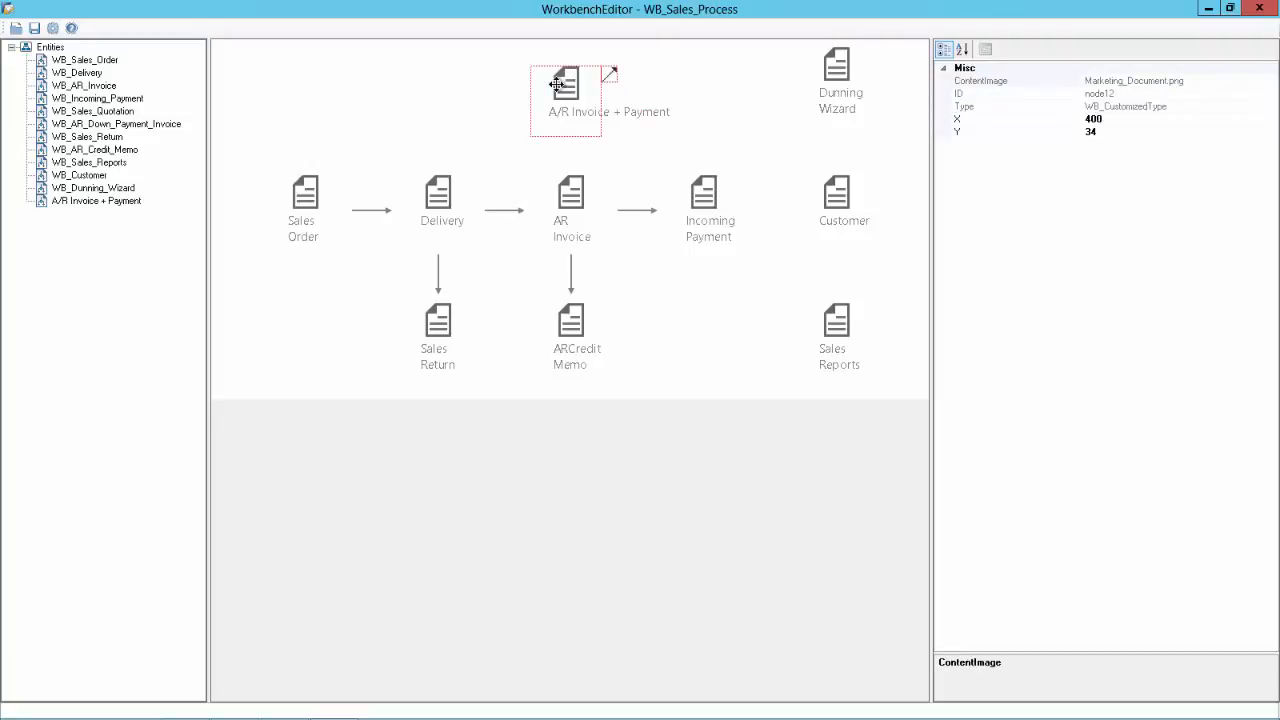
left_click(571, 196)
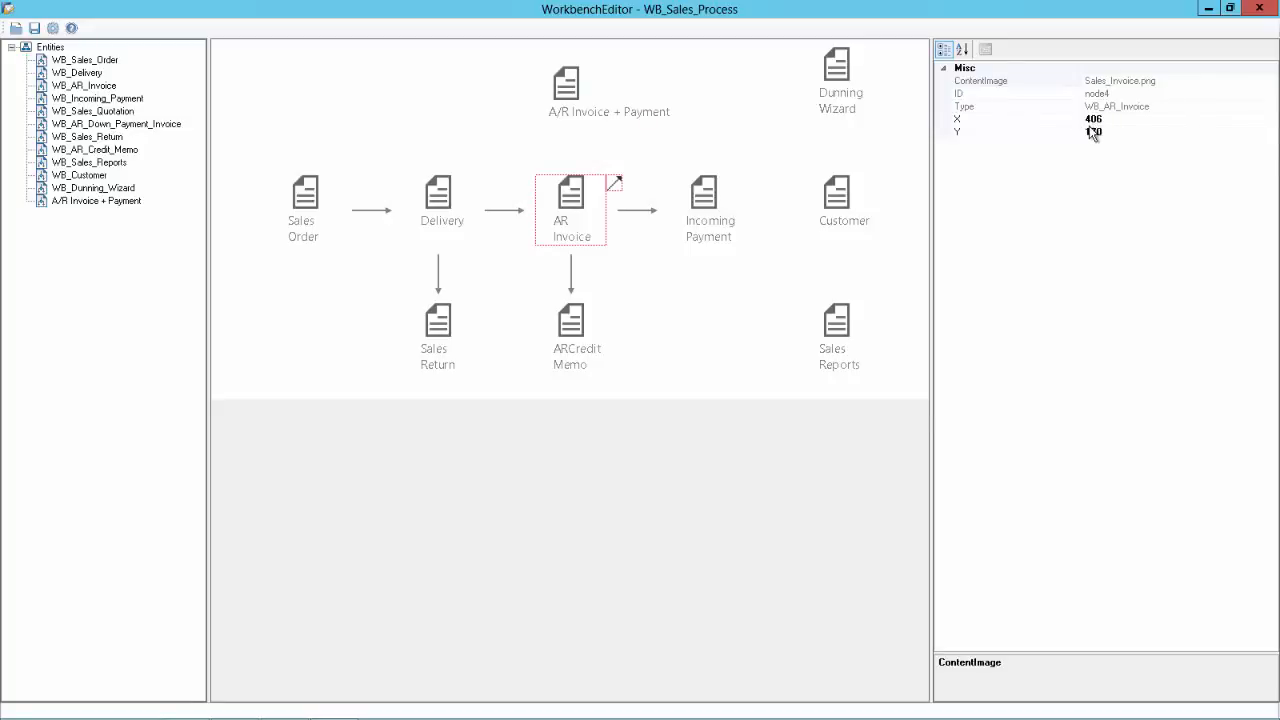
left_click(570, 110)
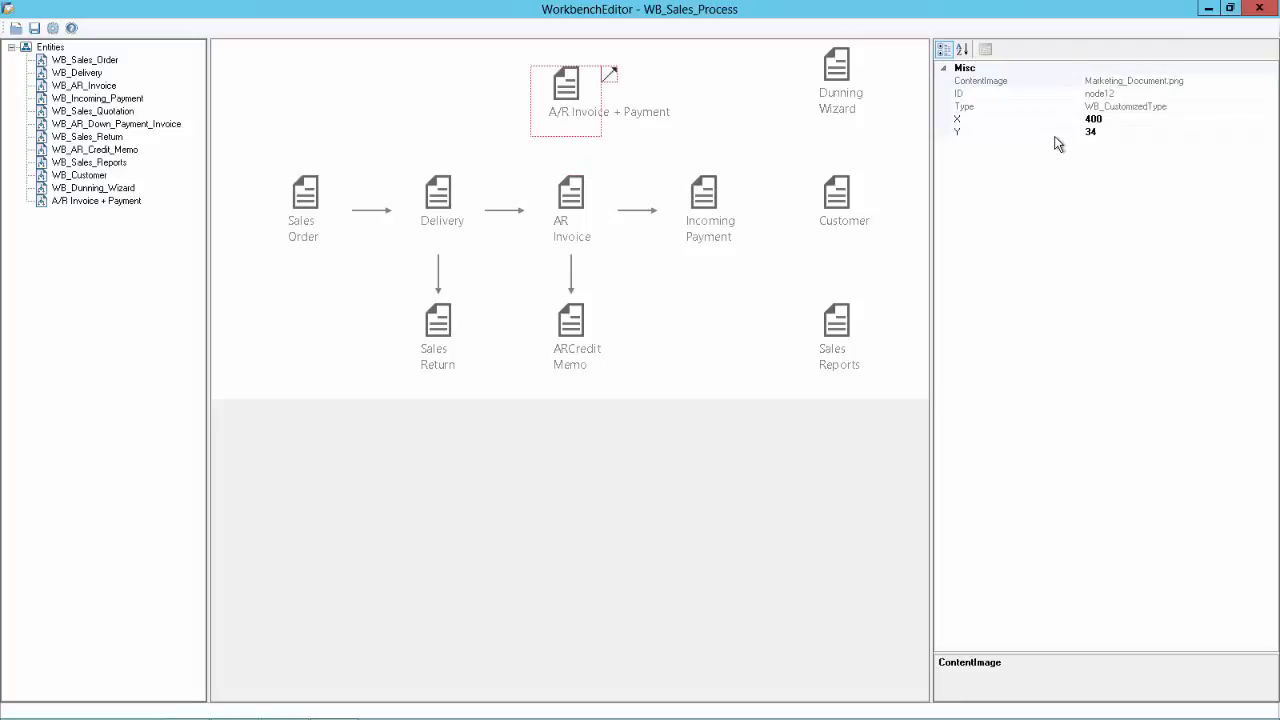
left_click(1129, 118)
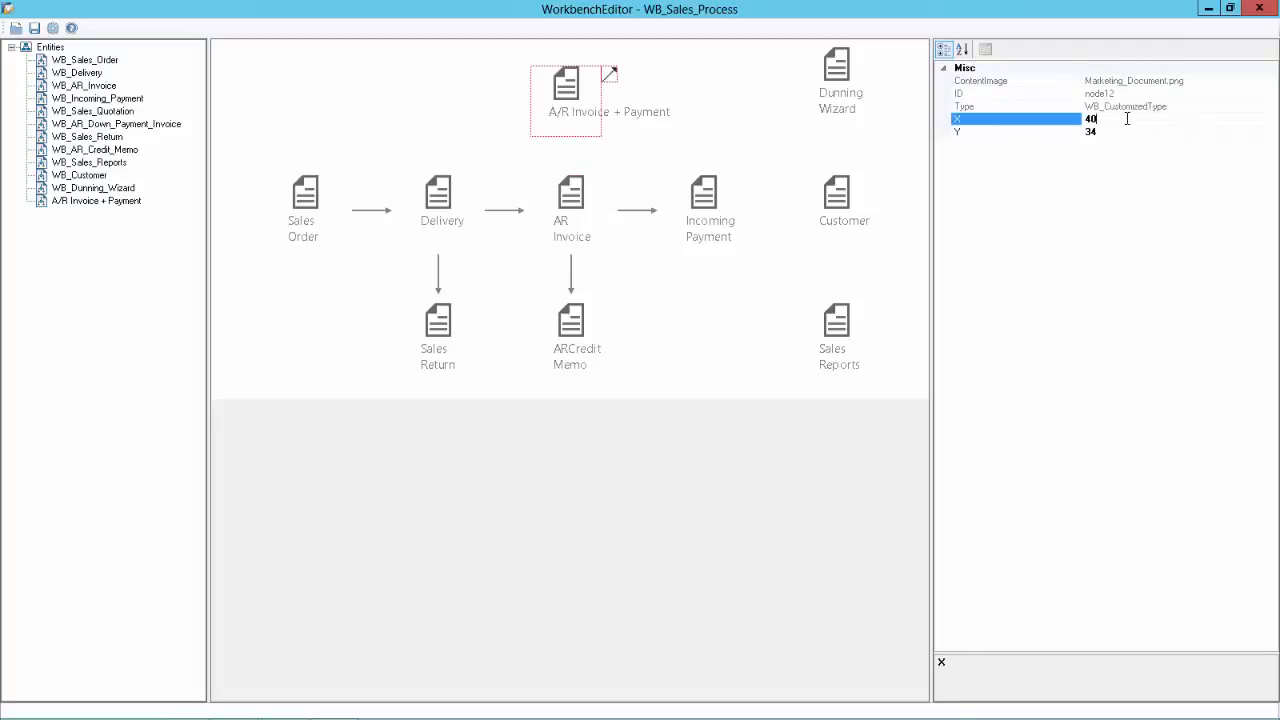
left_click(651, 290)
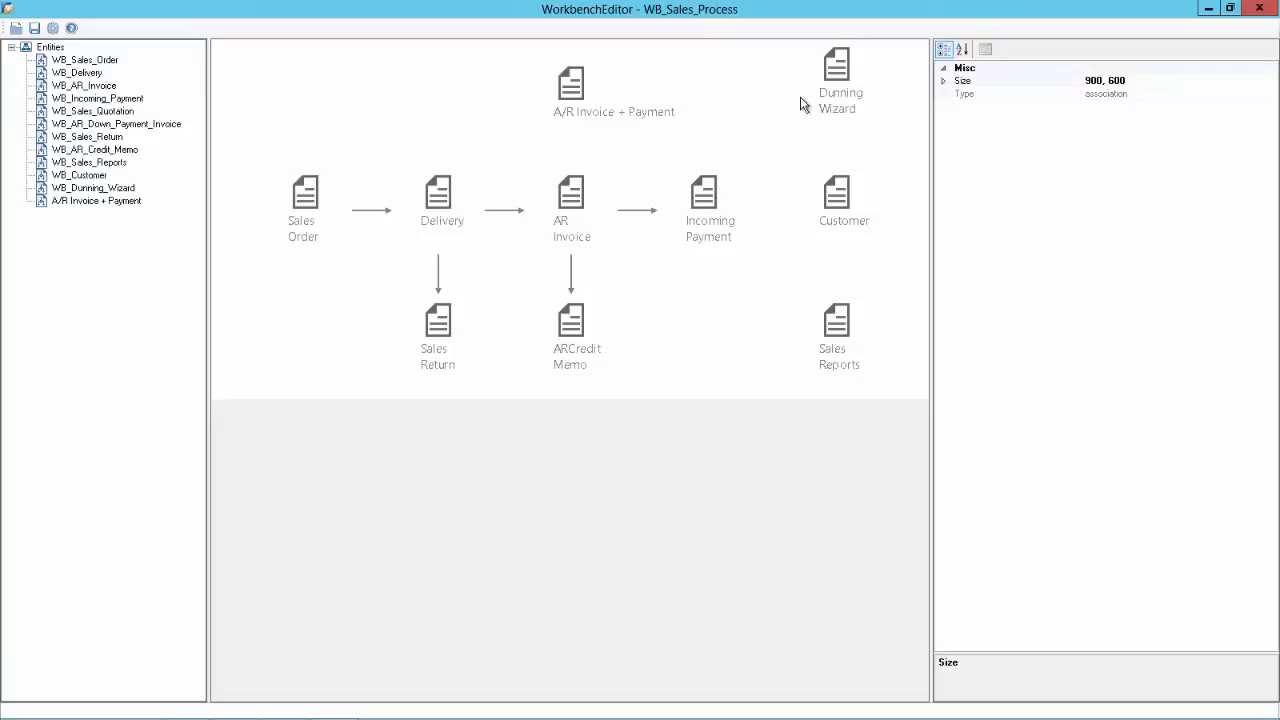
Step: Set the A/R Invoice + Payment node's Y to 10, level with Dunning Wizard
left_click(840, 72)
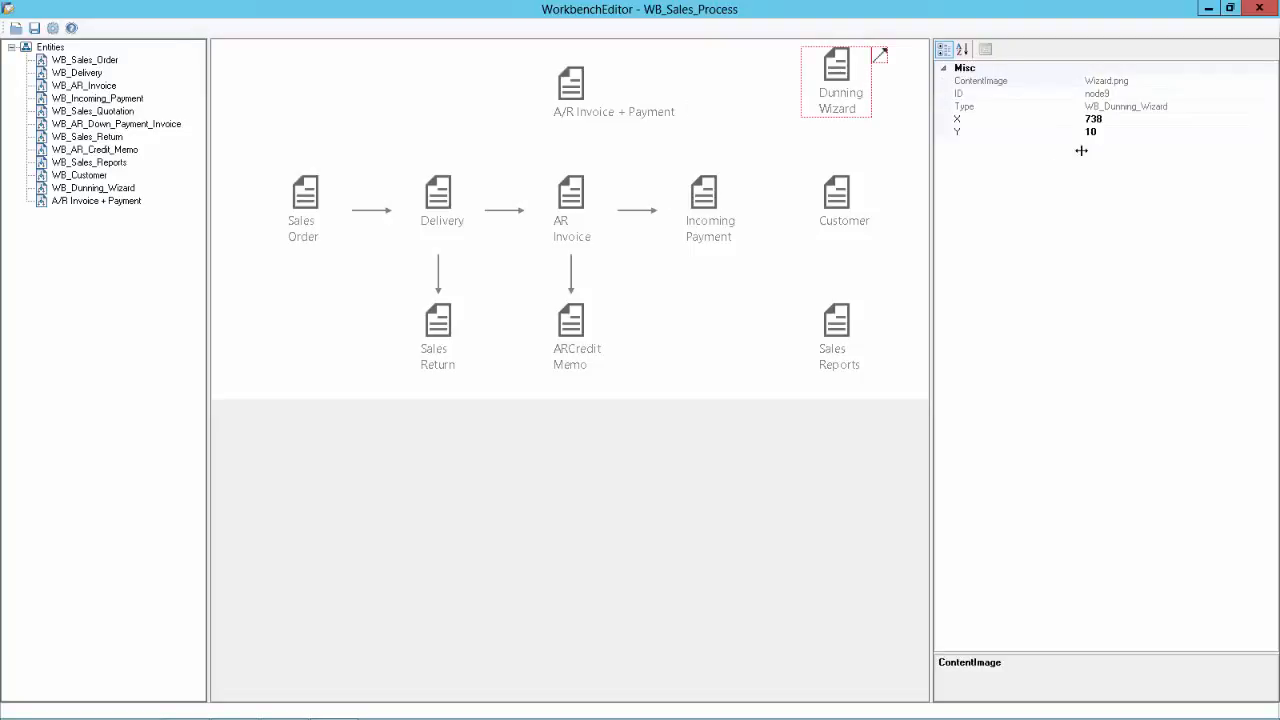
left_click(575, 86)
left_click(1104, 132)
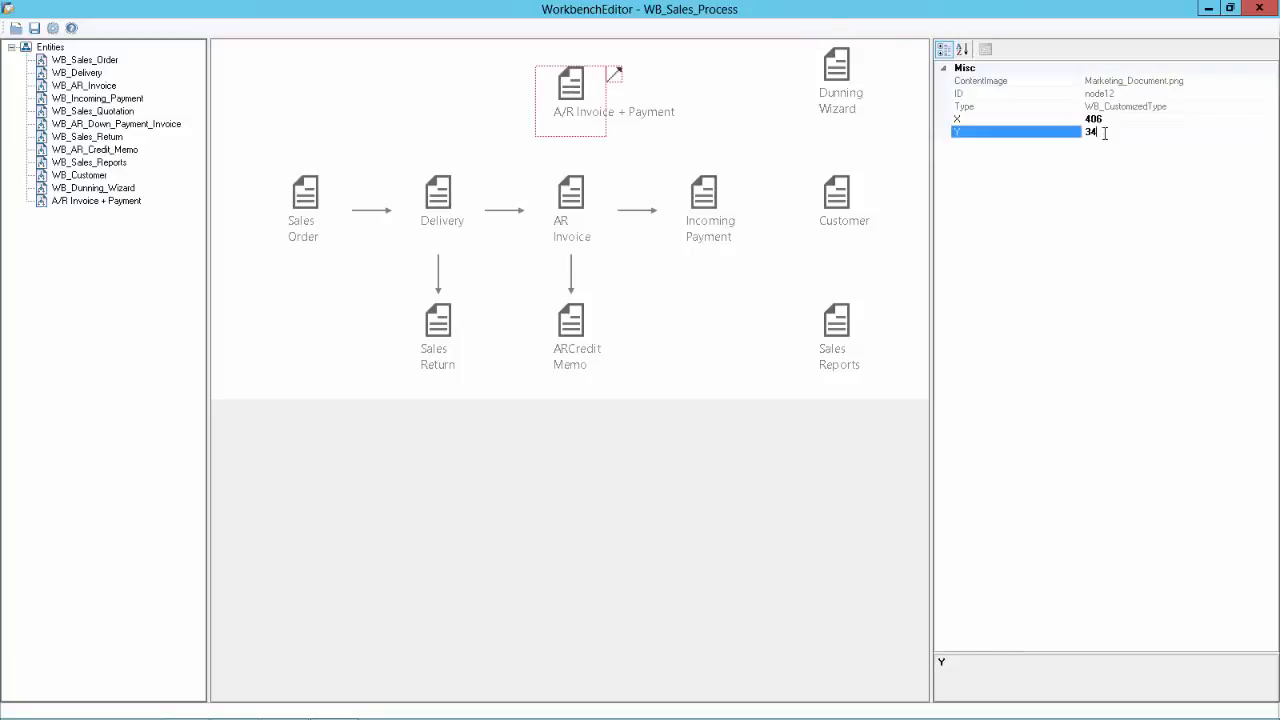
left_click_drag(1104, 132, 1043, 131)
type("10")
key("Return")
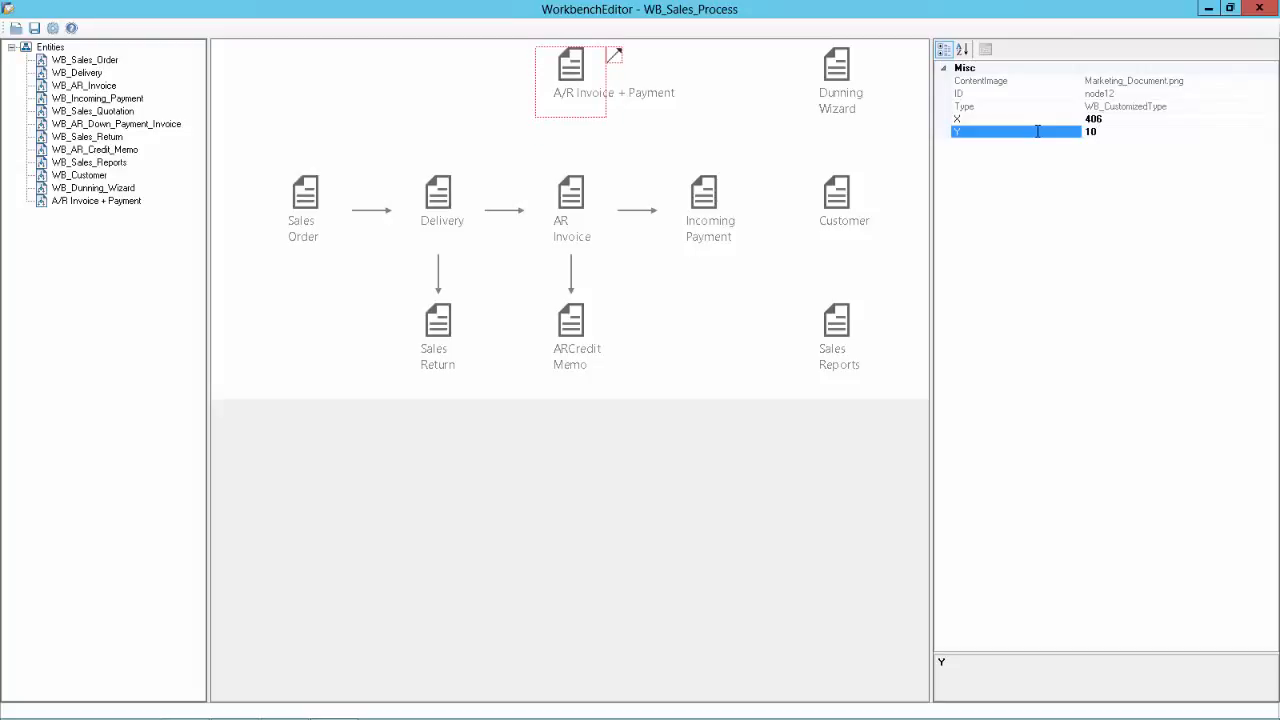
left_click(748, 122)
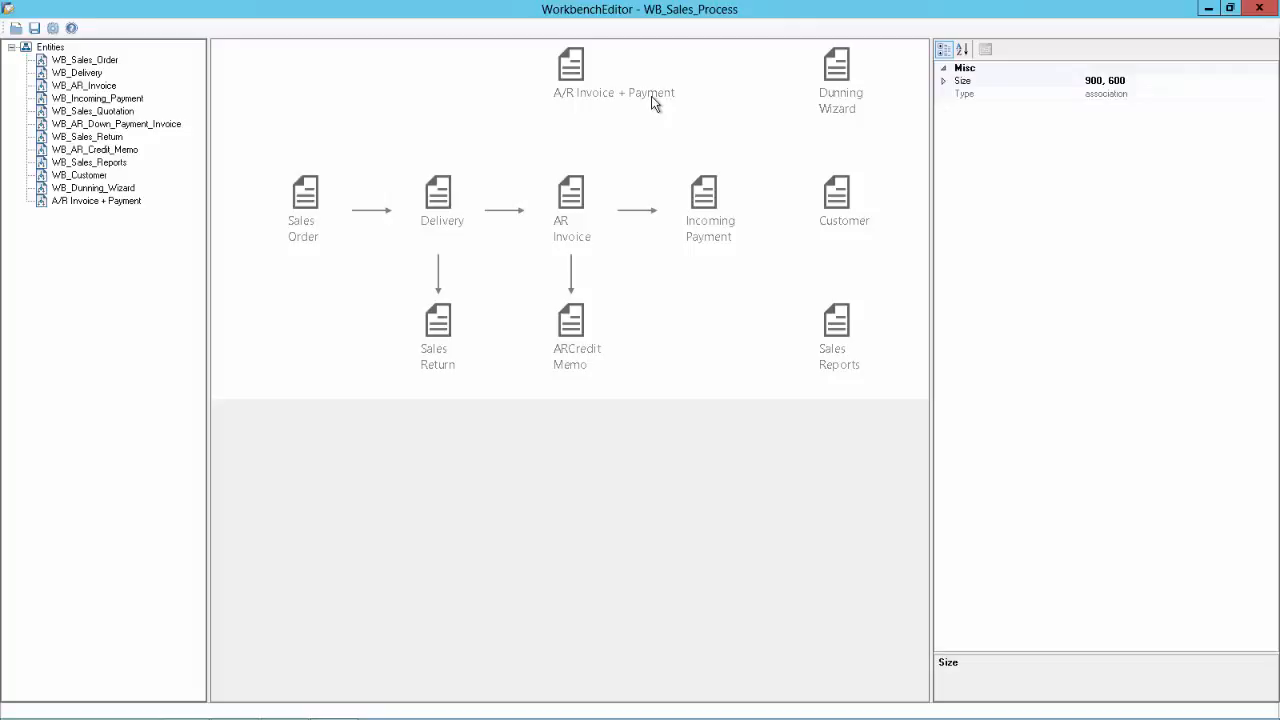
Step: In the cockpit, browse the A/R Invoice and Sales Order report lists and view My Sales Orders Not Delivered
left_click(570, 190)
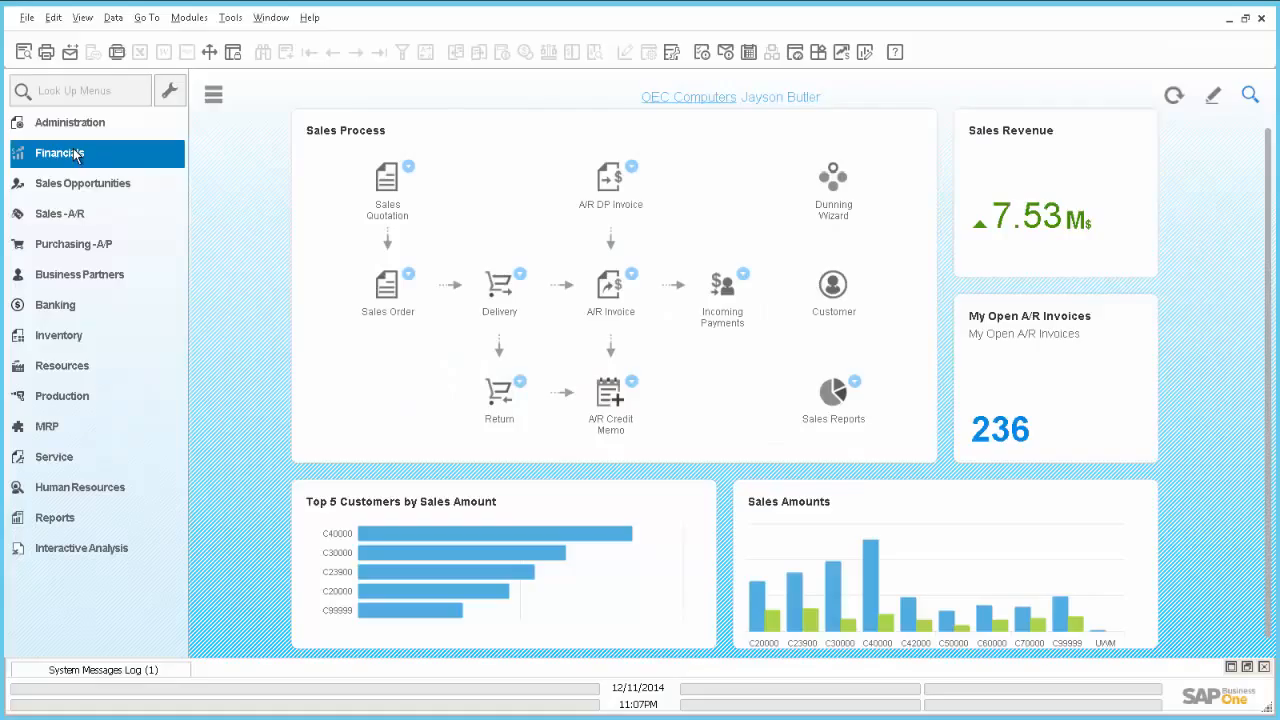
left_click(632, 284)
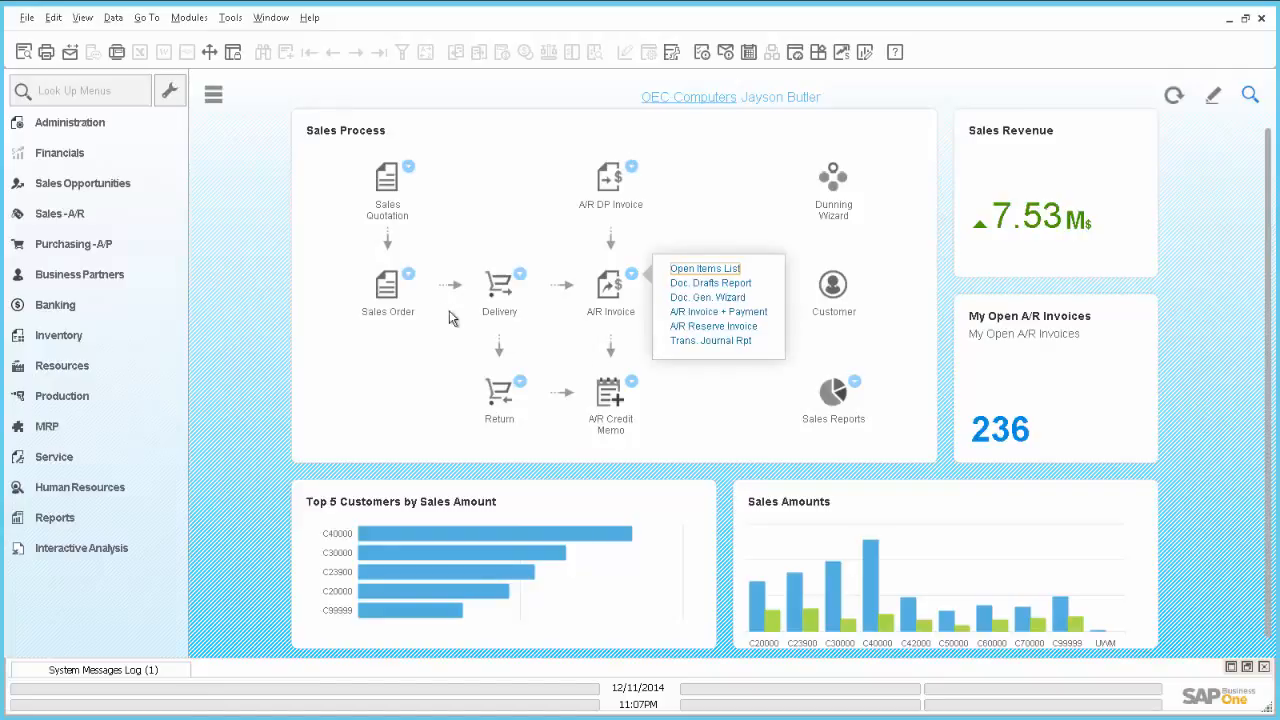
left_click(410, 275)
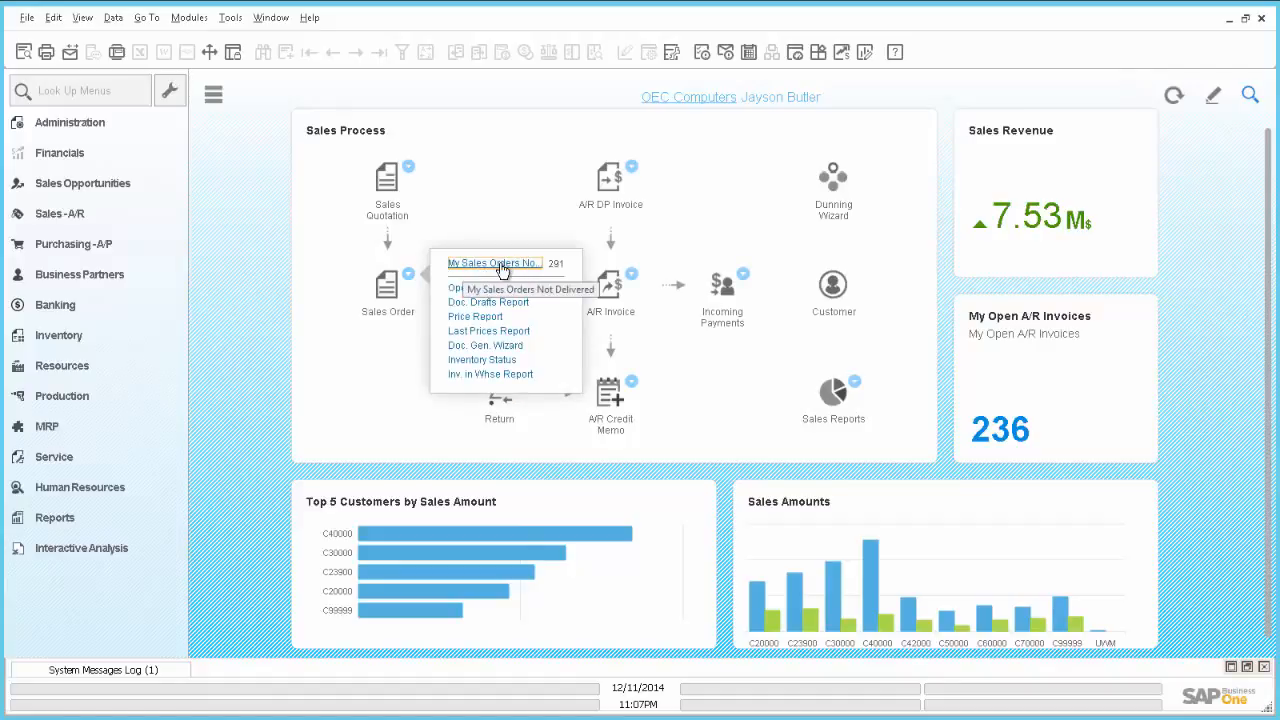
left_click(502, 266)
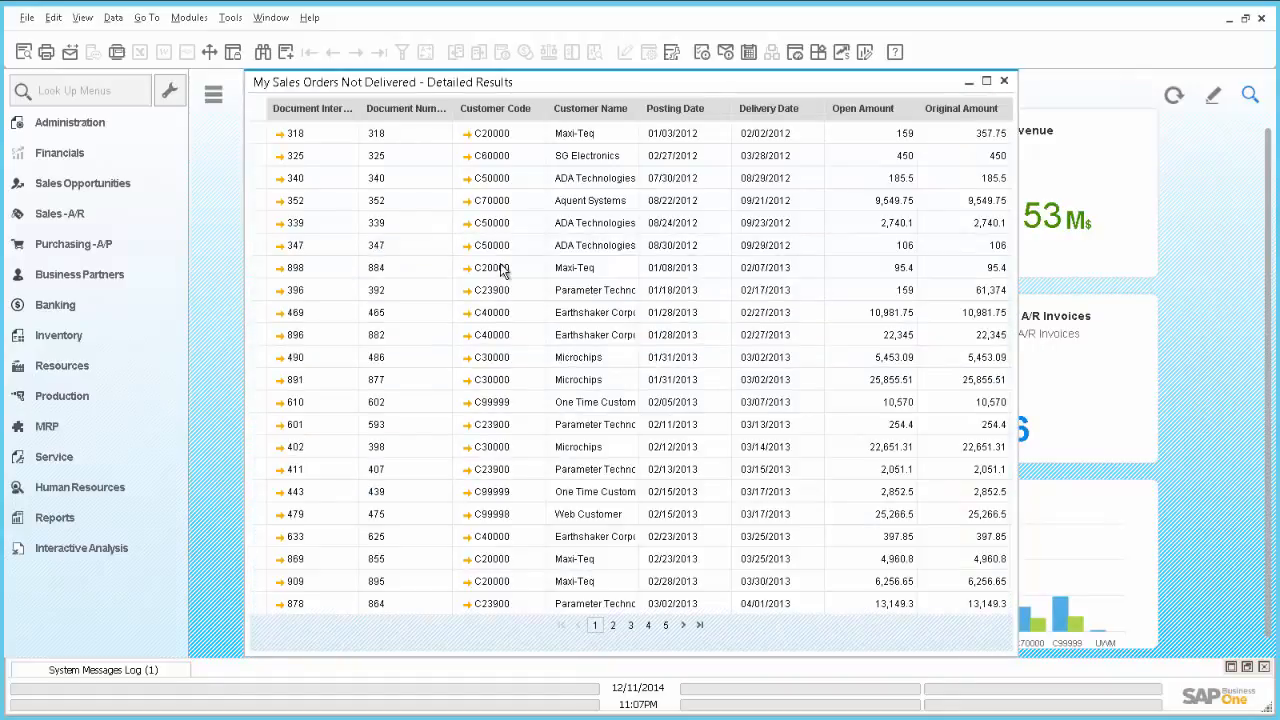
left_click(1007, 83)
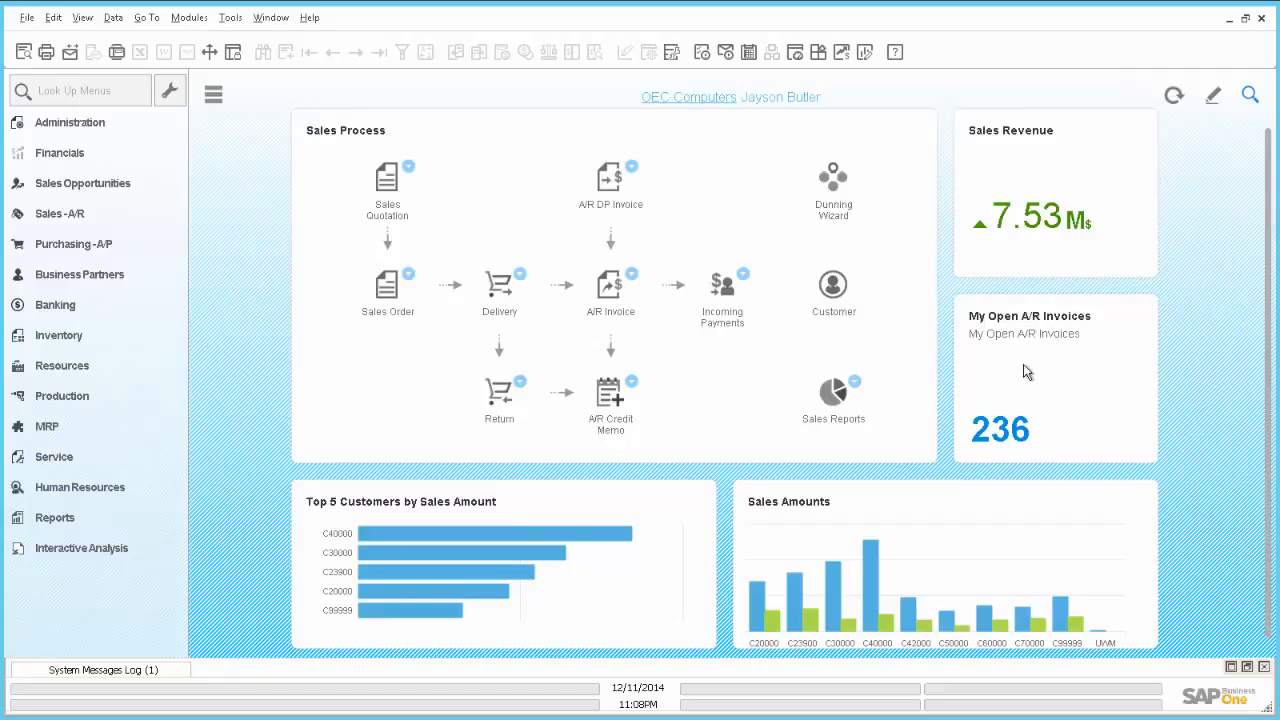
Step: Run a Query Generator query on table OBOI to list count widget codes, then return to Workbench Editor
left_click(631, 276)
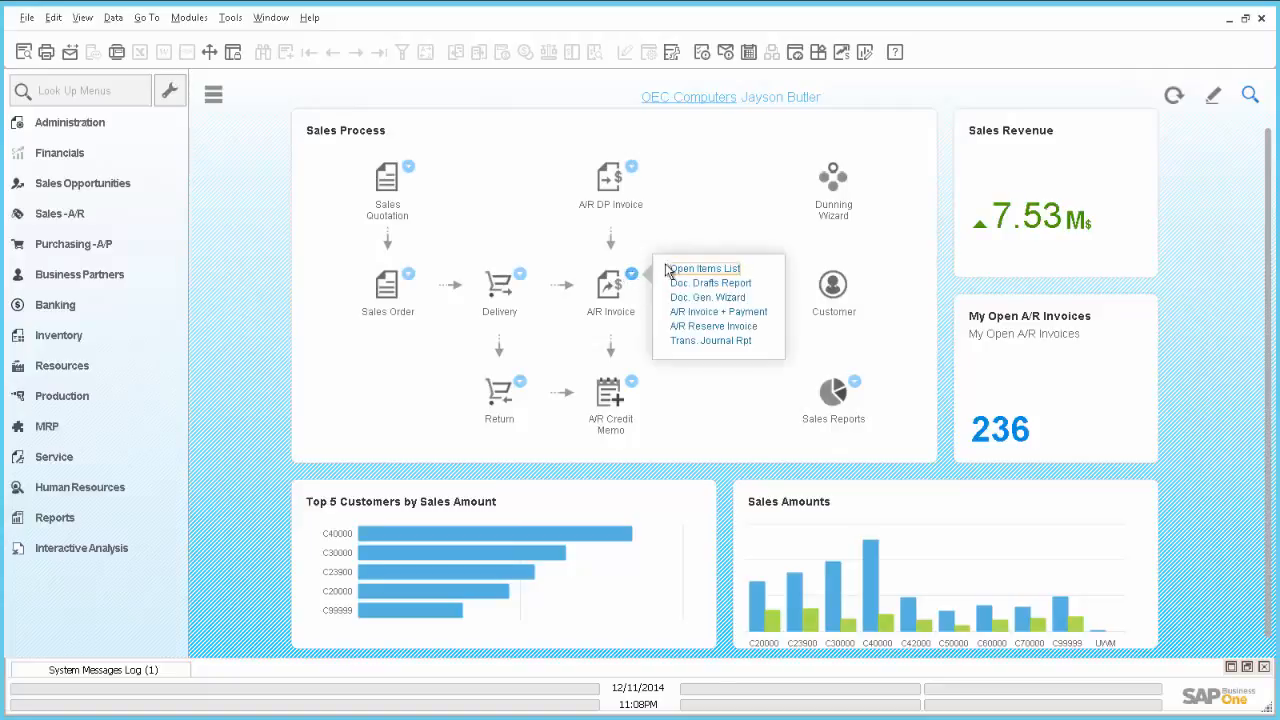
left_click(634, 278)
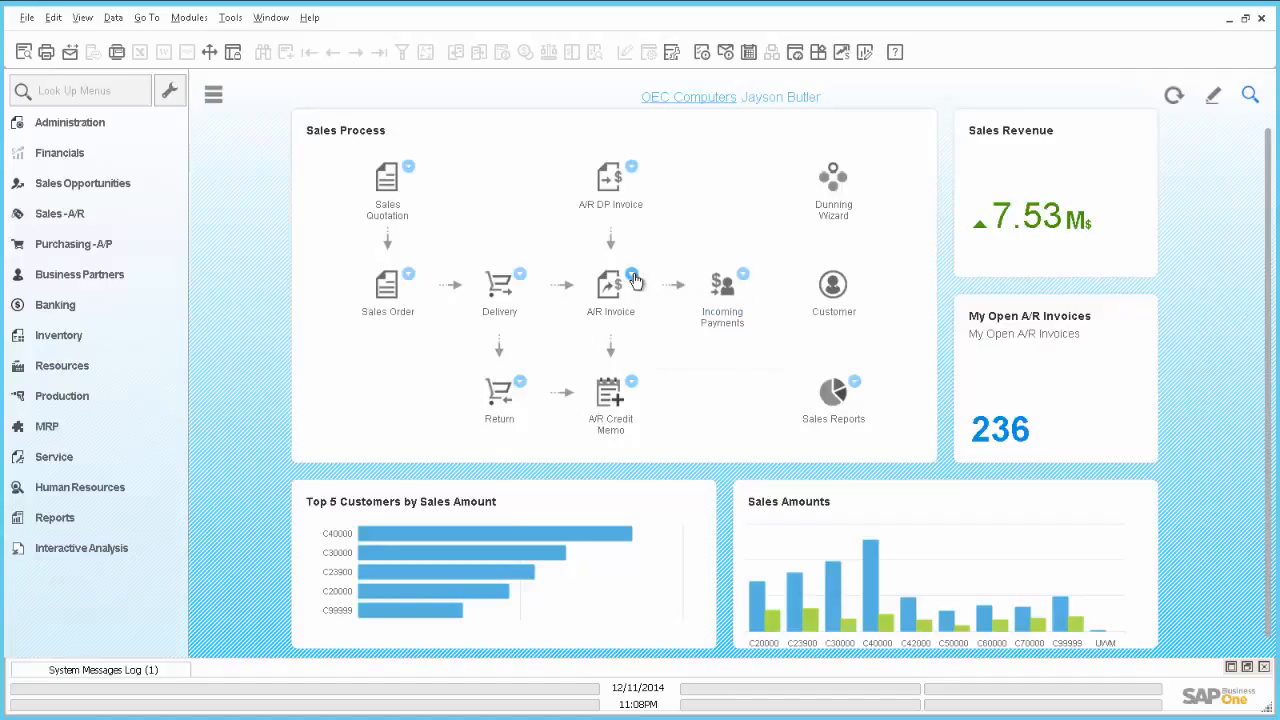
left_click(230, 18)
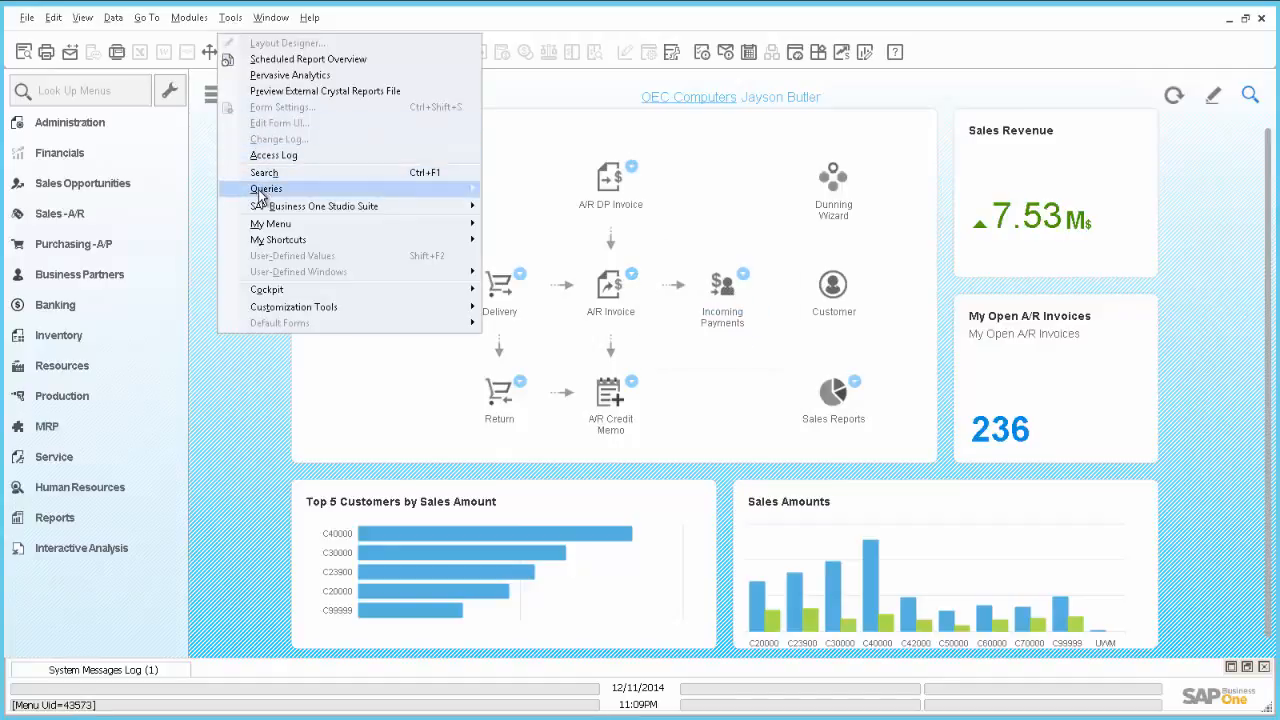
mouse_move(266, 192)
left_click(522, 206)
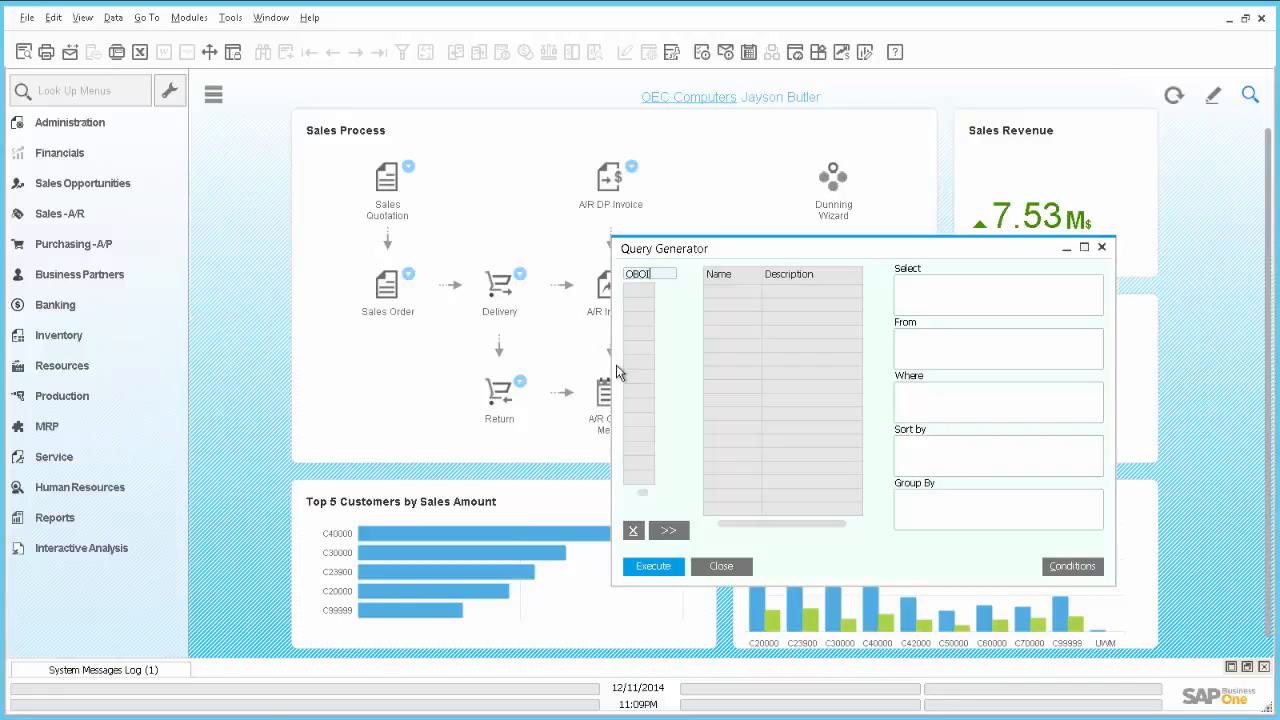
type("OBOI")
key("Return")
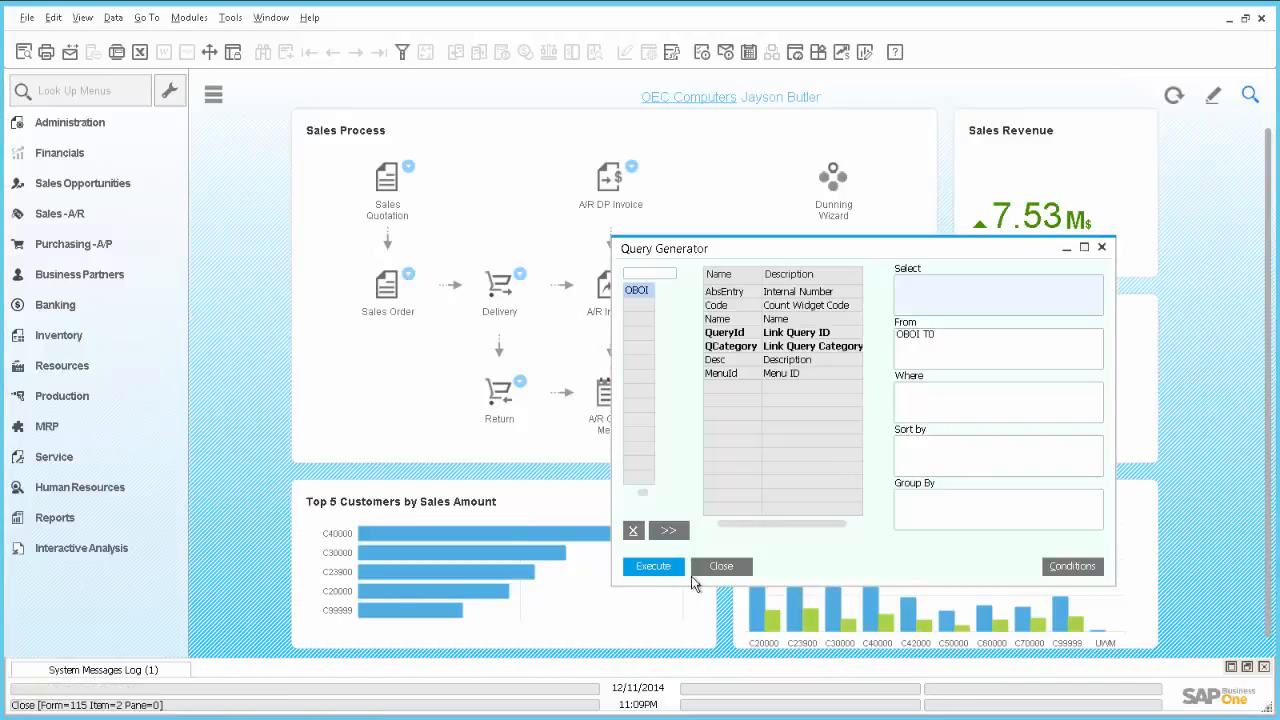
left_click(660, 576)
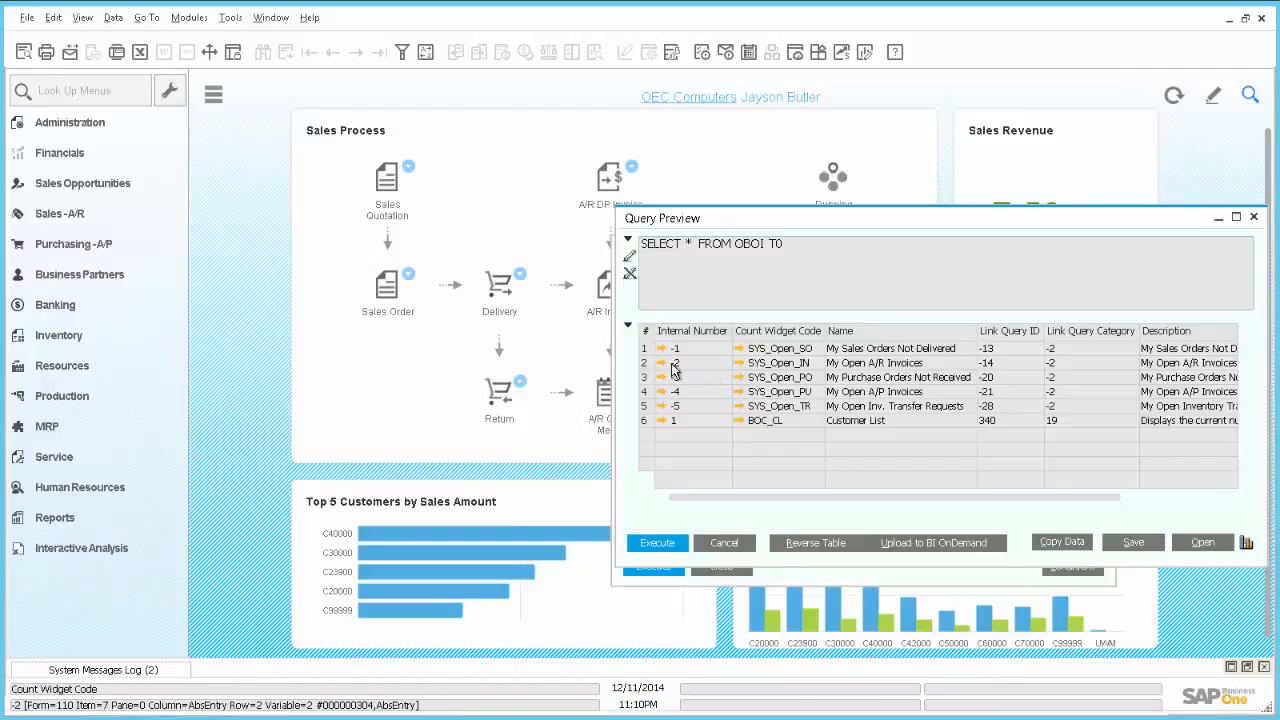
left_click(724, 542)
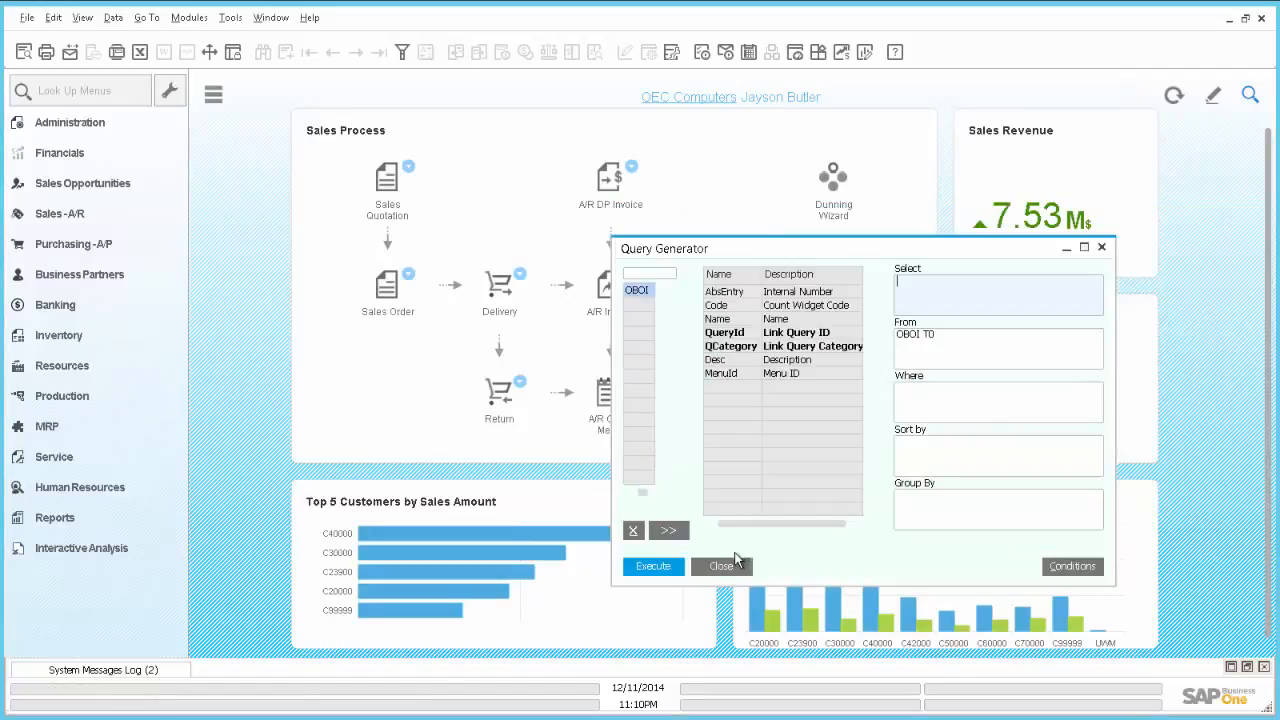
left_click(724, 568)
key("alt+Tab")
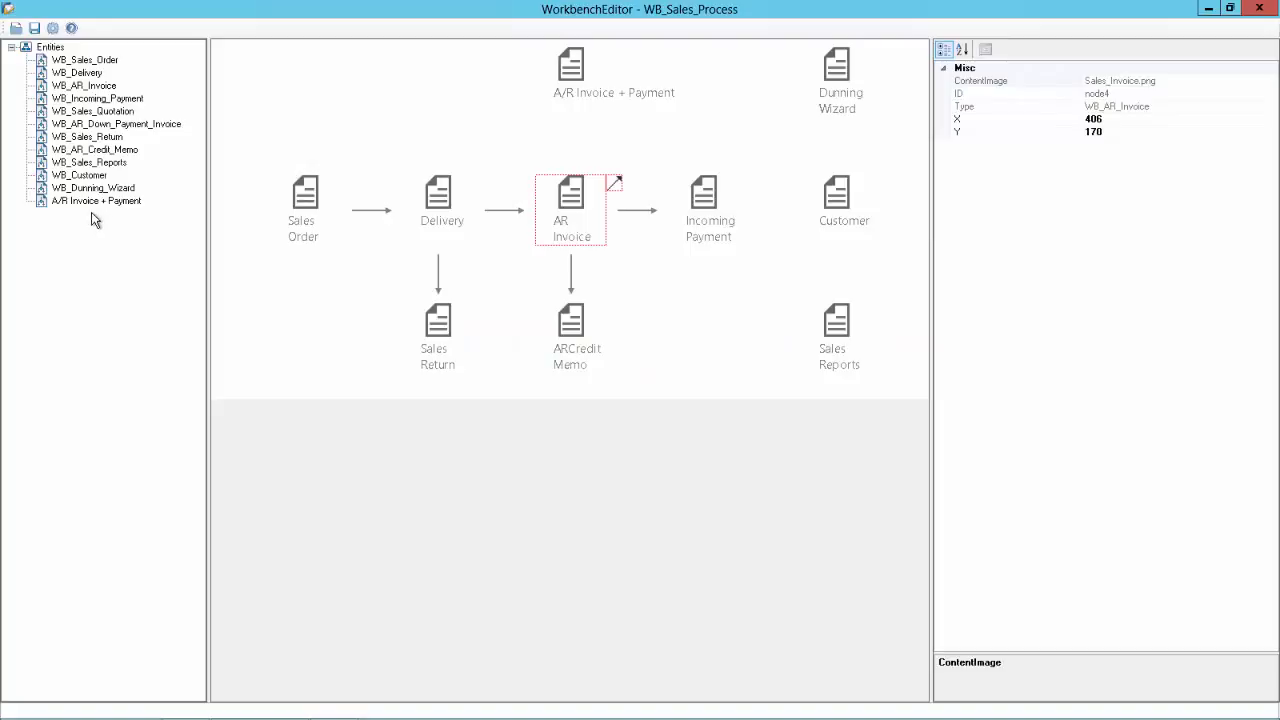
Step: Add a BusinessObject to WB_AR_Invoice's BoList with BoID -2, described 'My Open A/R Invoices'
left_click(88, 87)
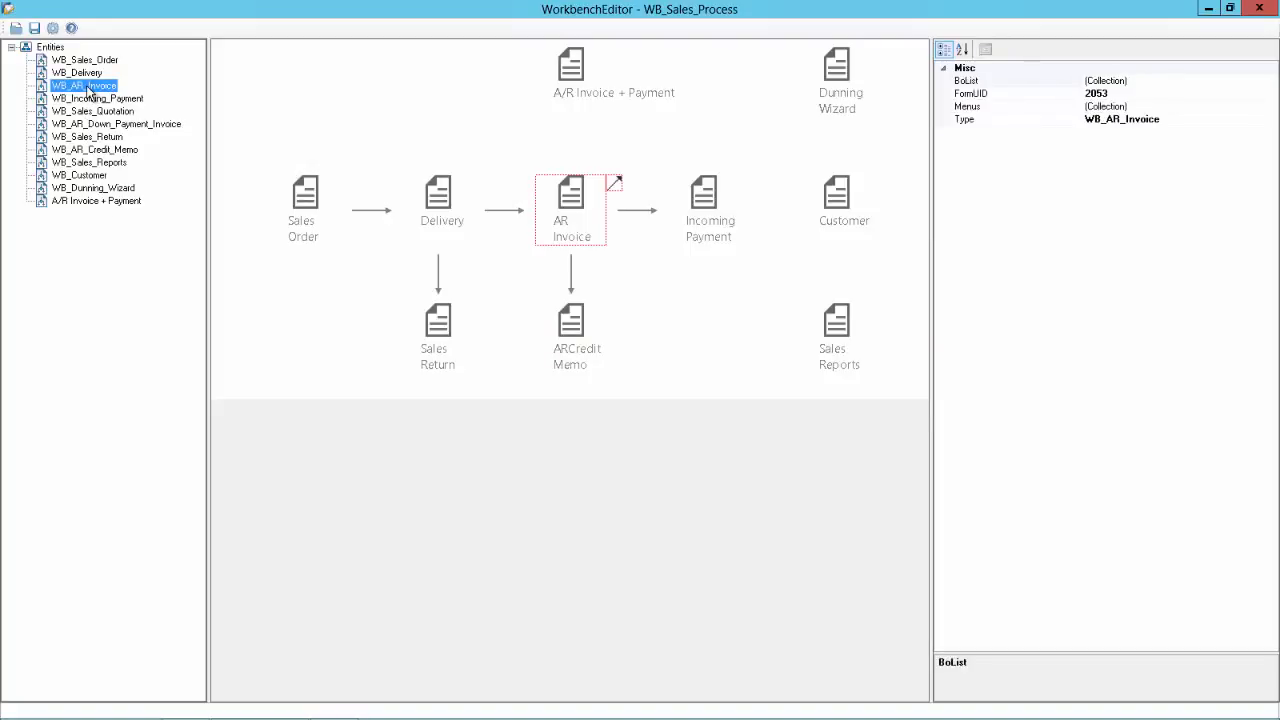
left_click(1110, 81)
left_click(1271, 81)
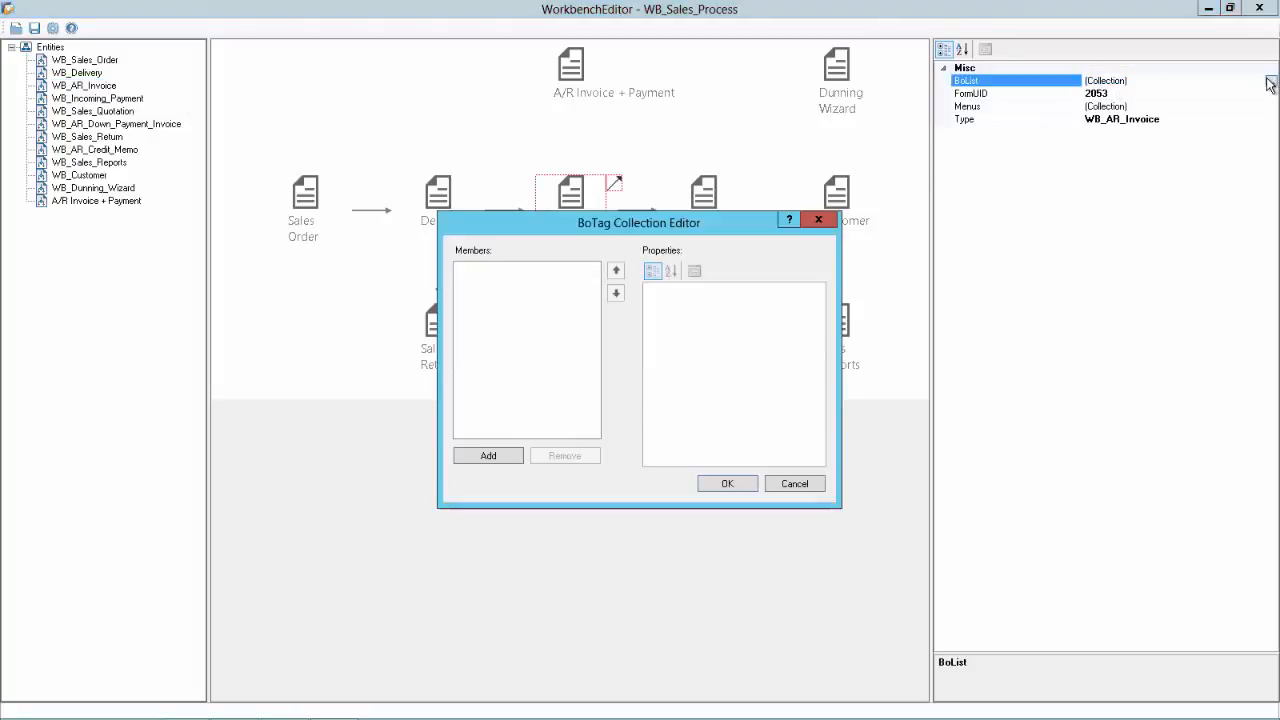
left_click(489, 460)
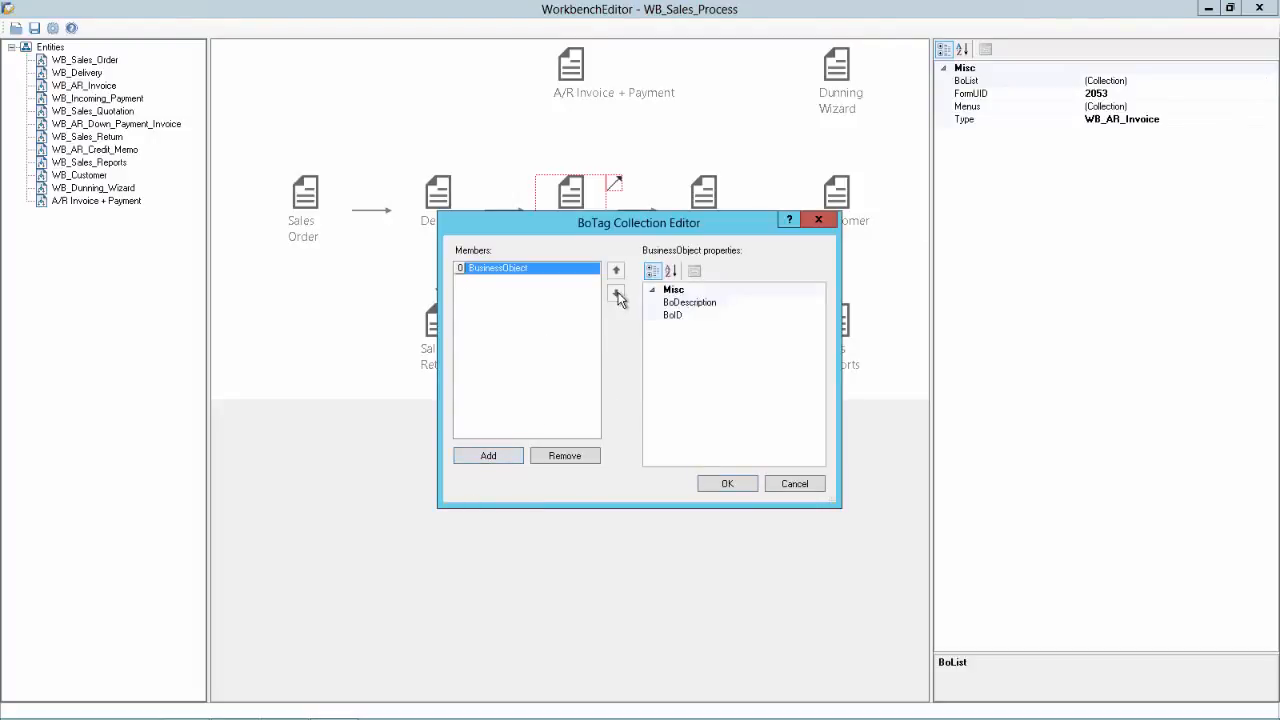
left_click(747, 316)
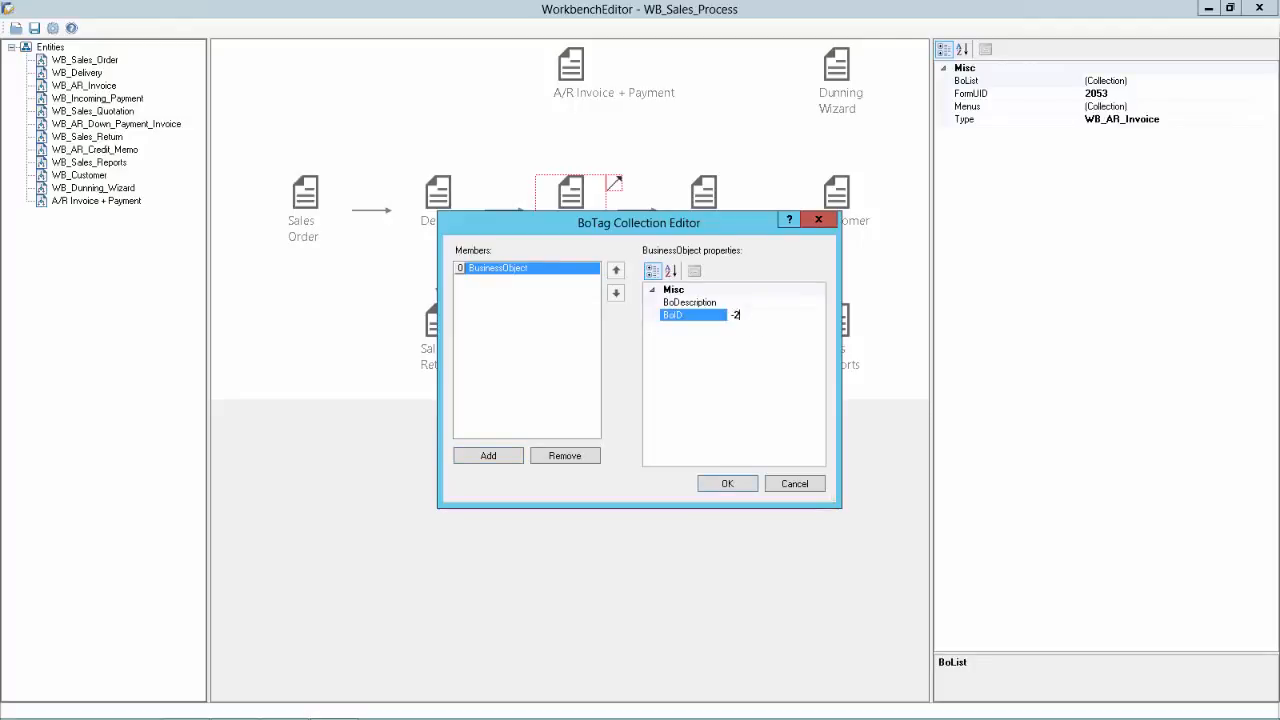
left_click(739, 301)
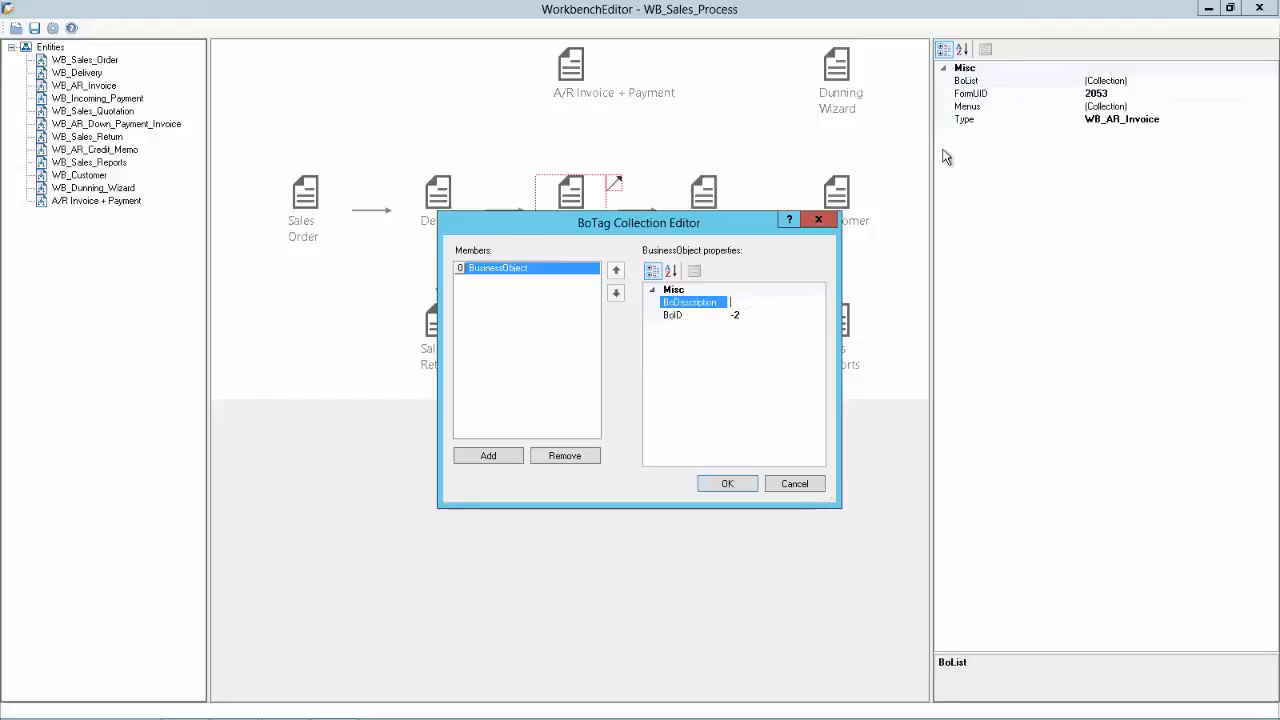
type("My ")
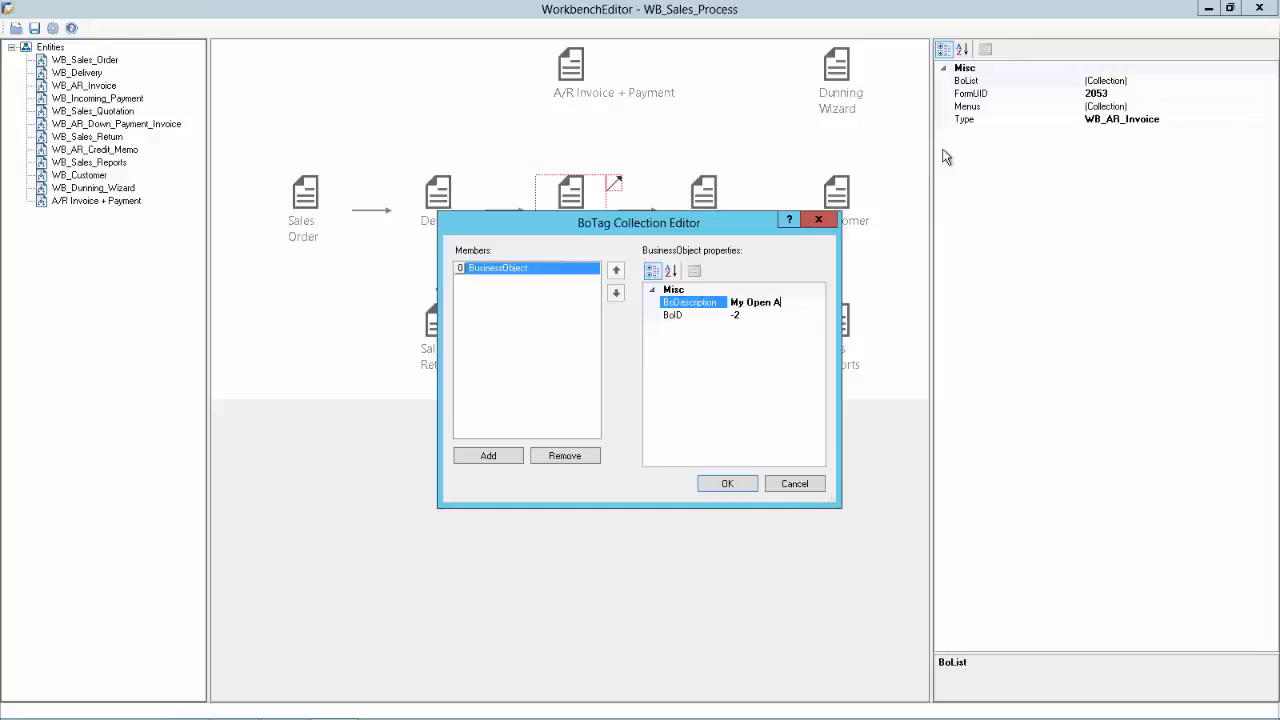
type("Open A/R Invoices")
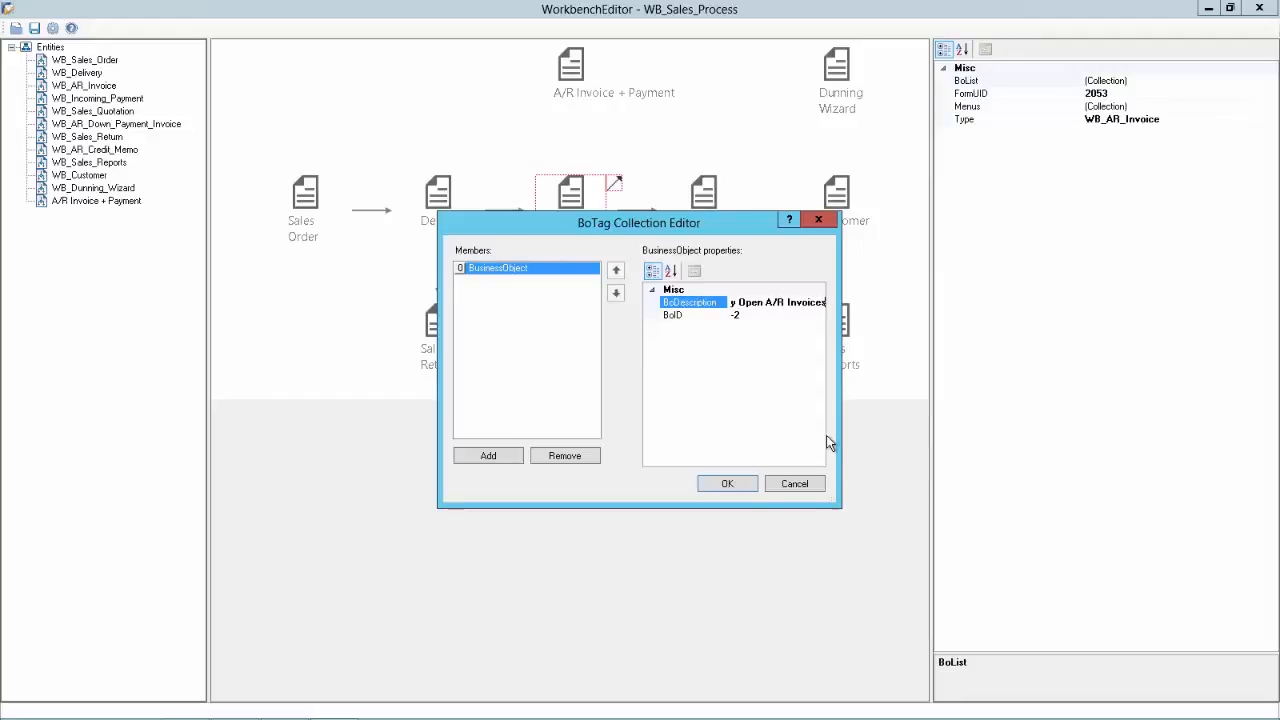
left_click(740, 483)
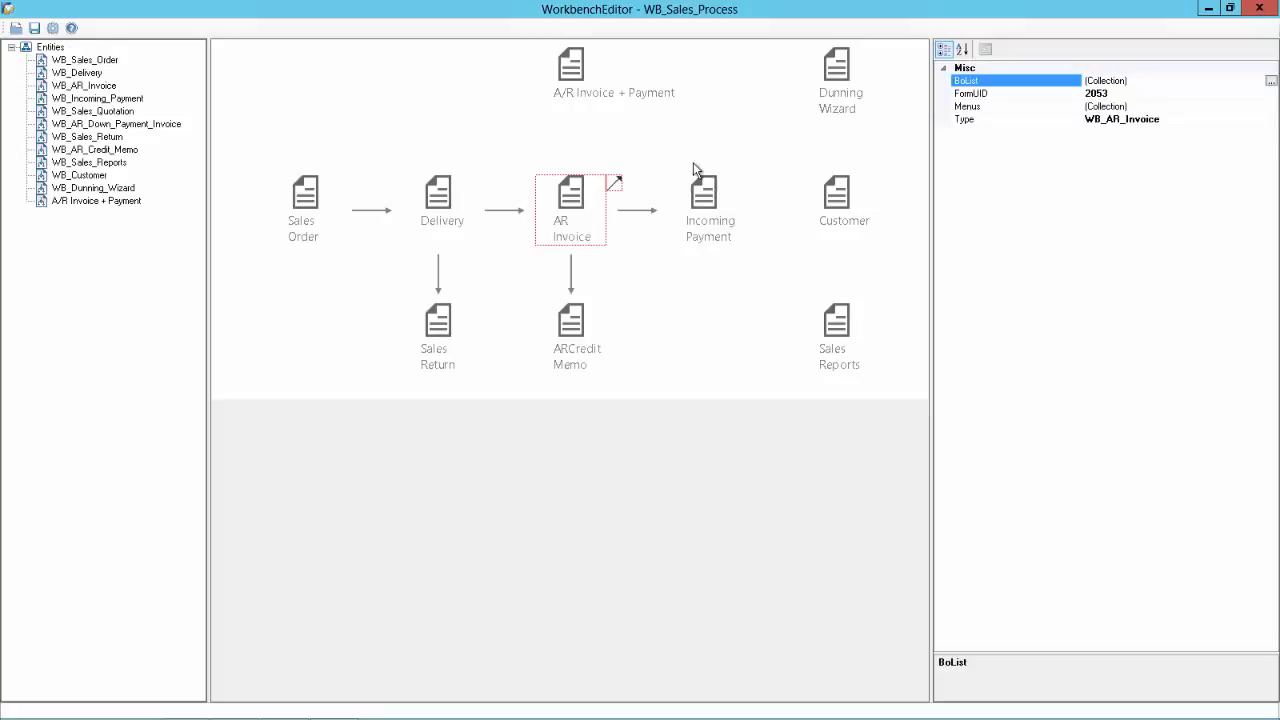
Step: Review the WB_Customer entity's properties from the Customer node, then switch to SAP Business One
left_click(840, 192)
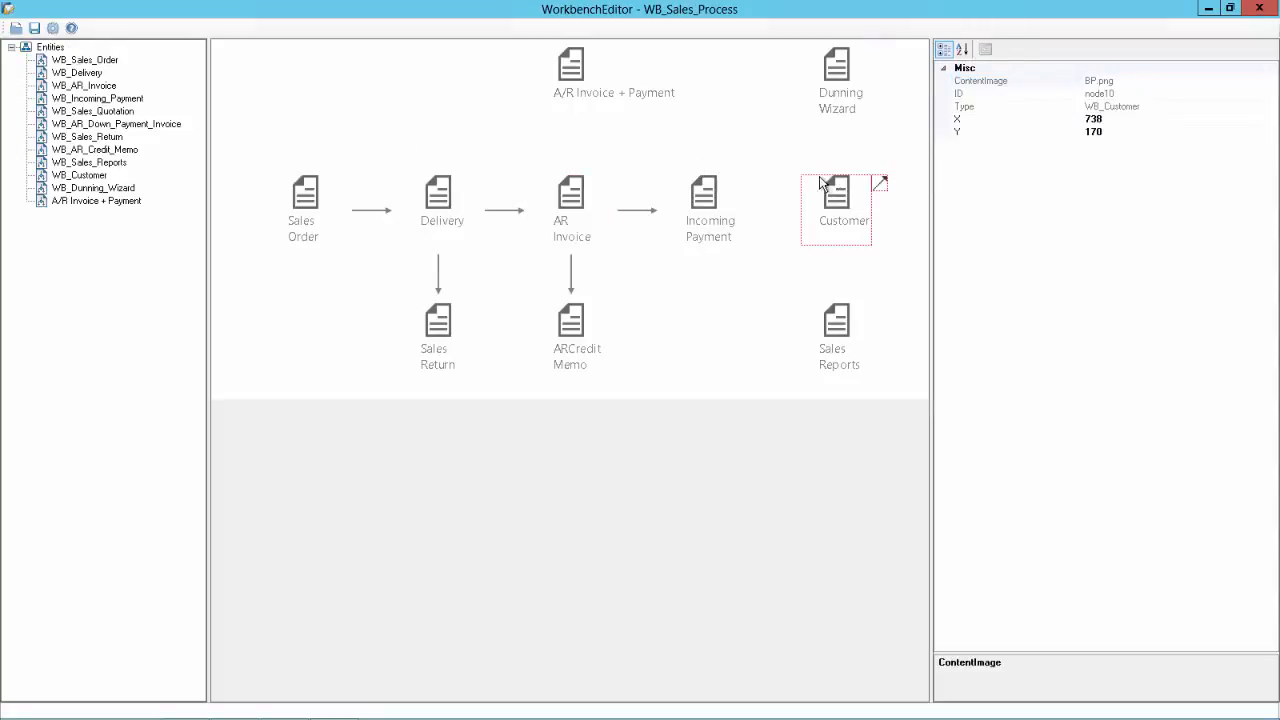
left_click(62, 176)
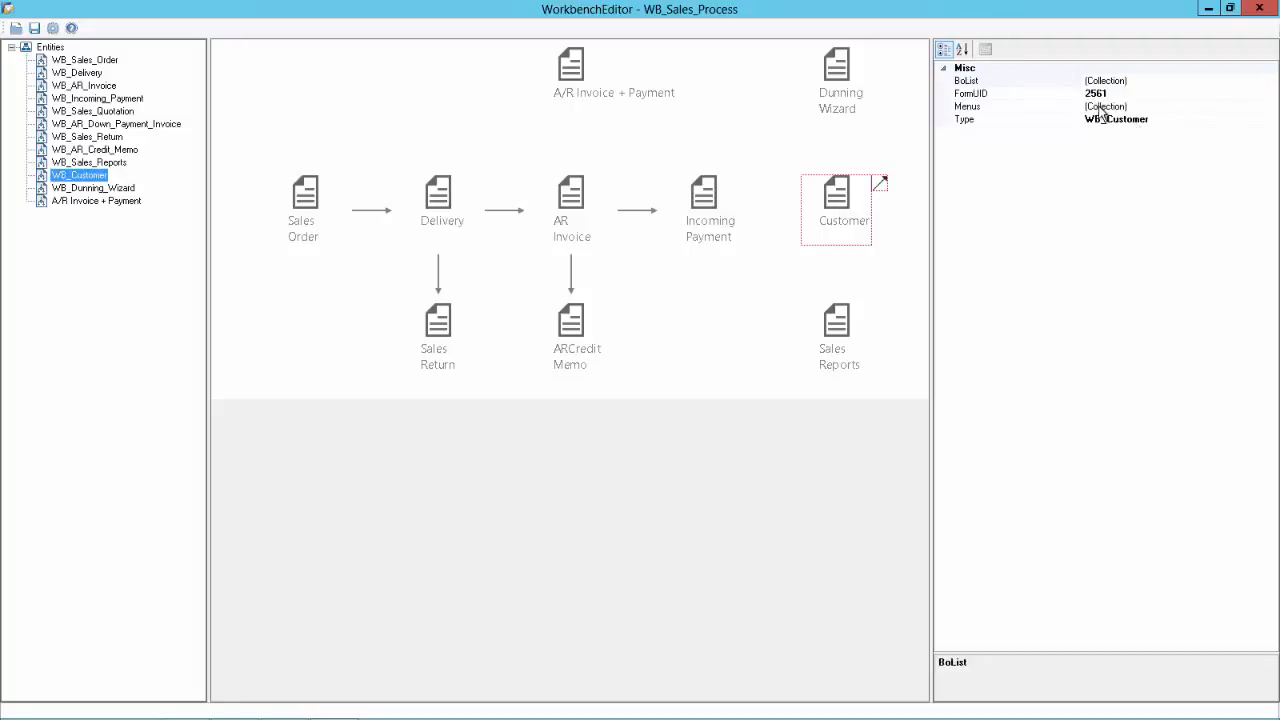
left_click(910, 152)
key("alt+Tab")
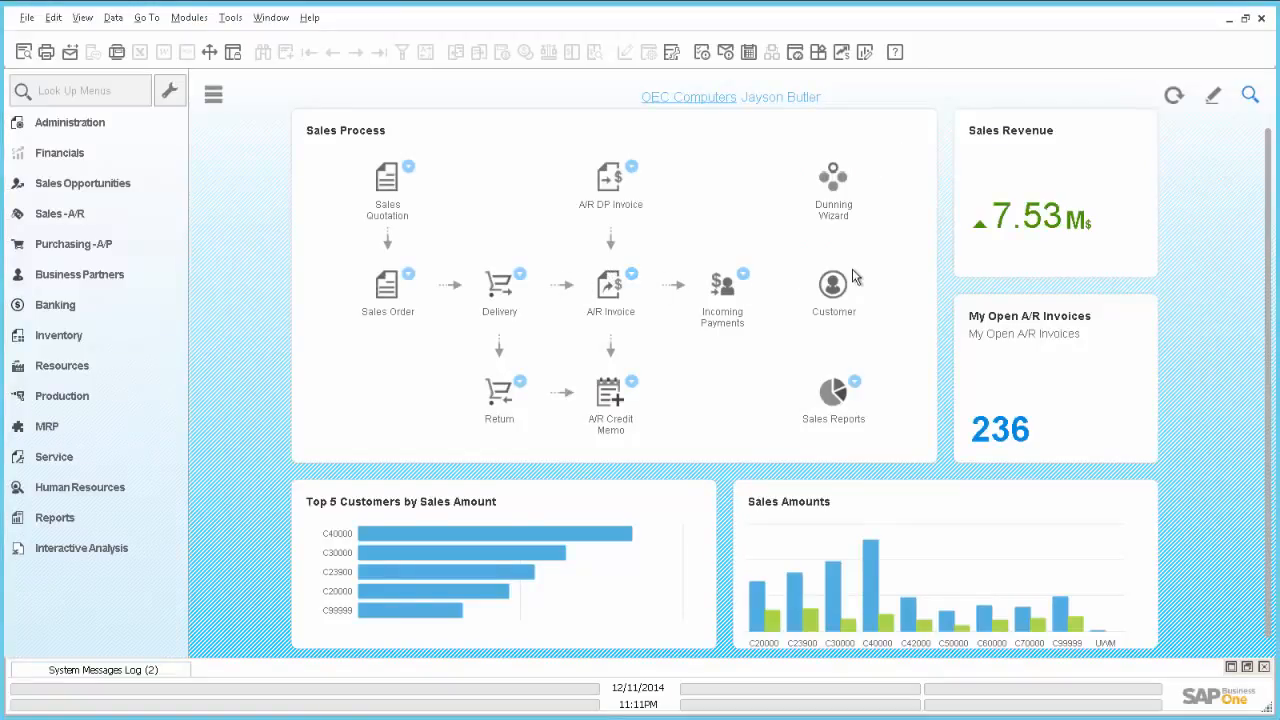
Step: Look up the Business Partners Activity menu UID (2563), then return to Workbench Editor
left_click(743, 275)
left_click(189, 18)
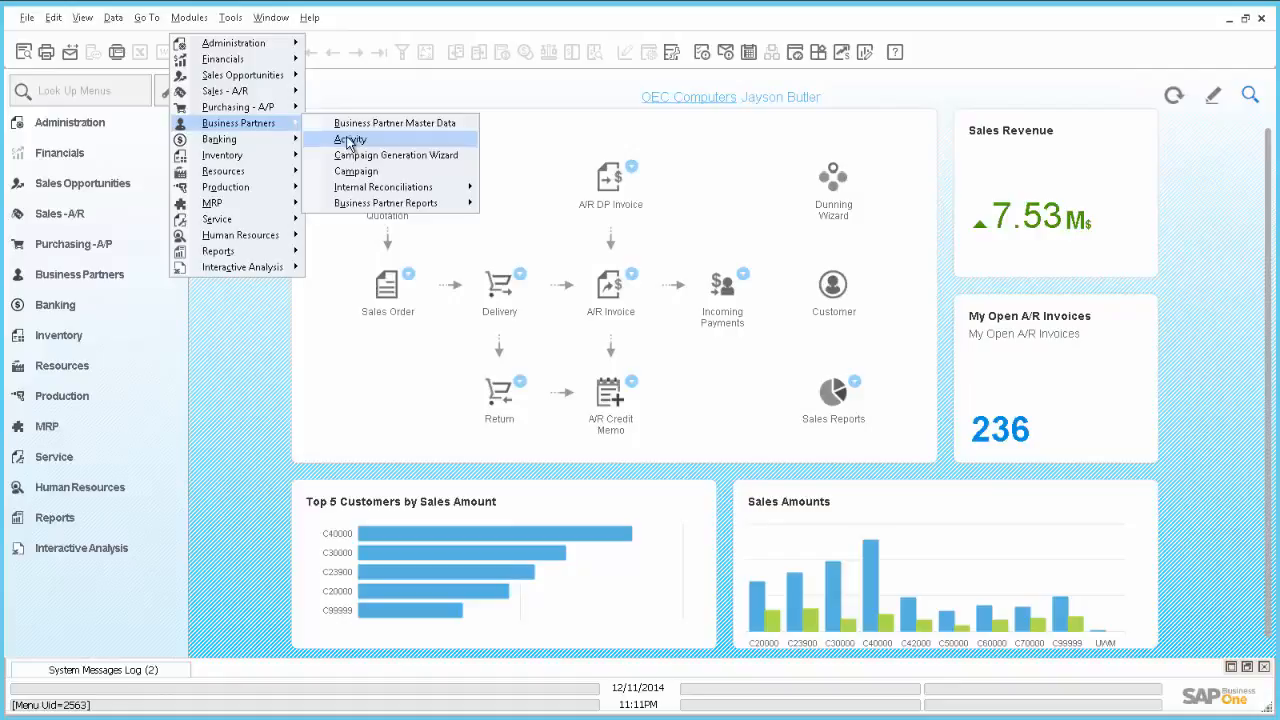
key("alt+Tab")
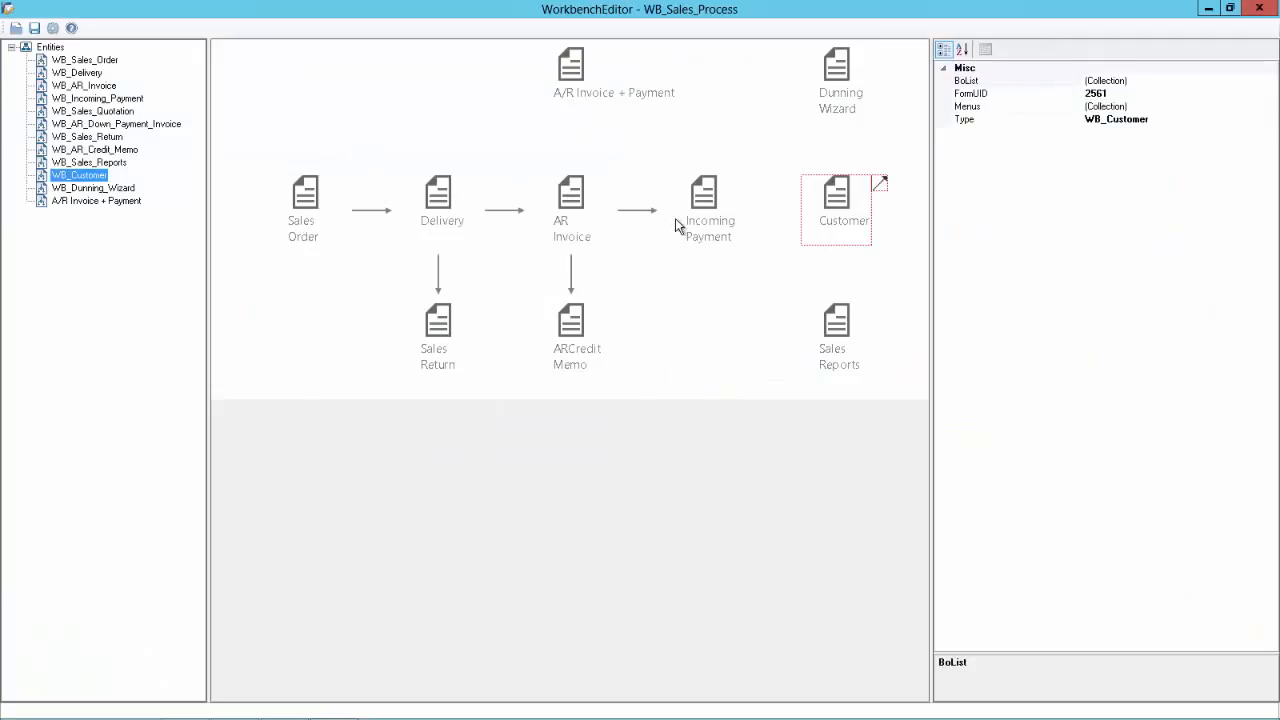
Step: In WB_Customer's Menus collection, add an Activity menu entry with UID 2563
left_click(846, 212)
left_click(70, 176)
left_click(1105, 107)
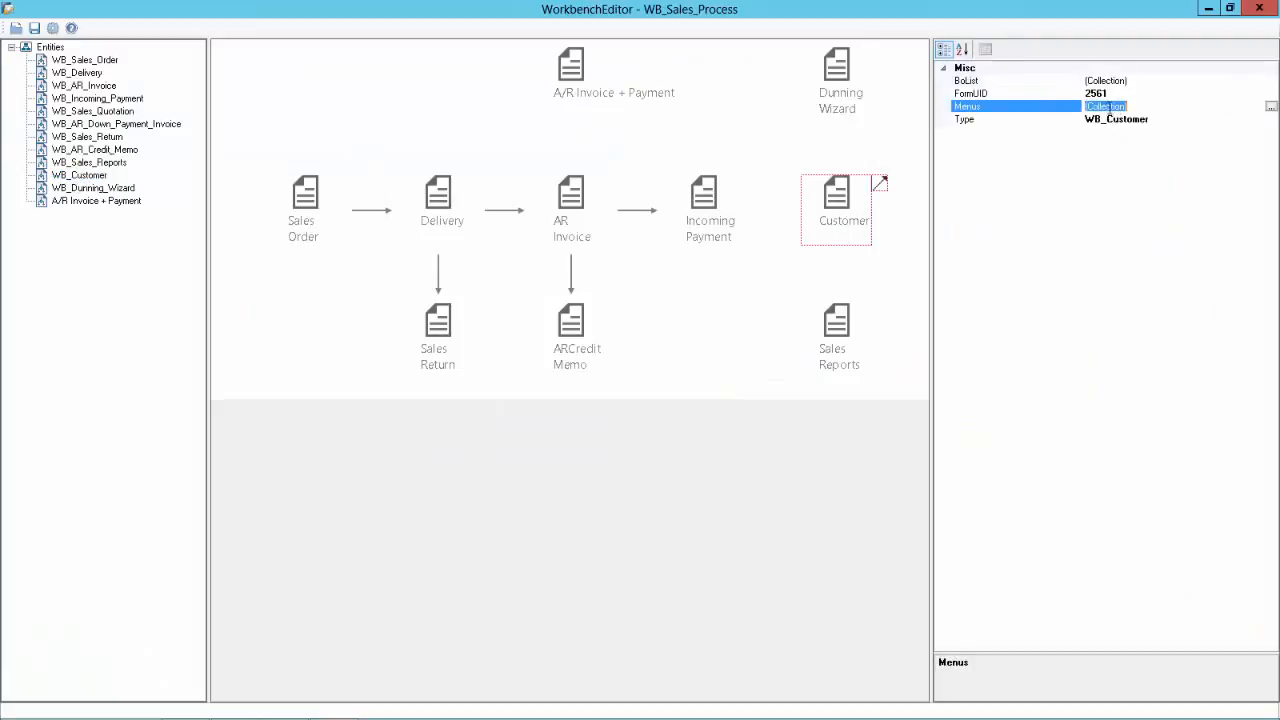
left_click(1270, 108)
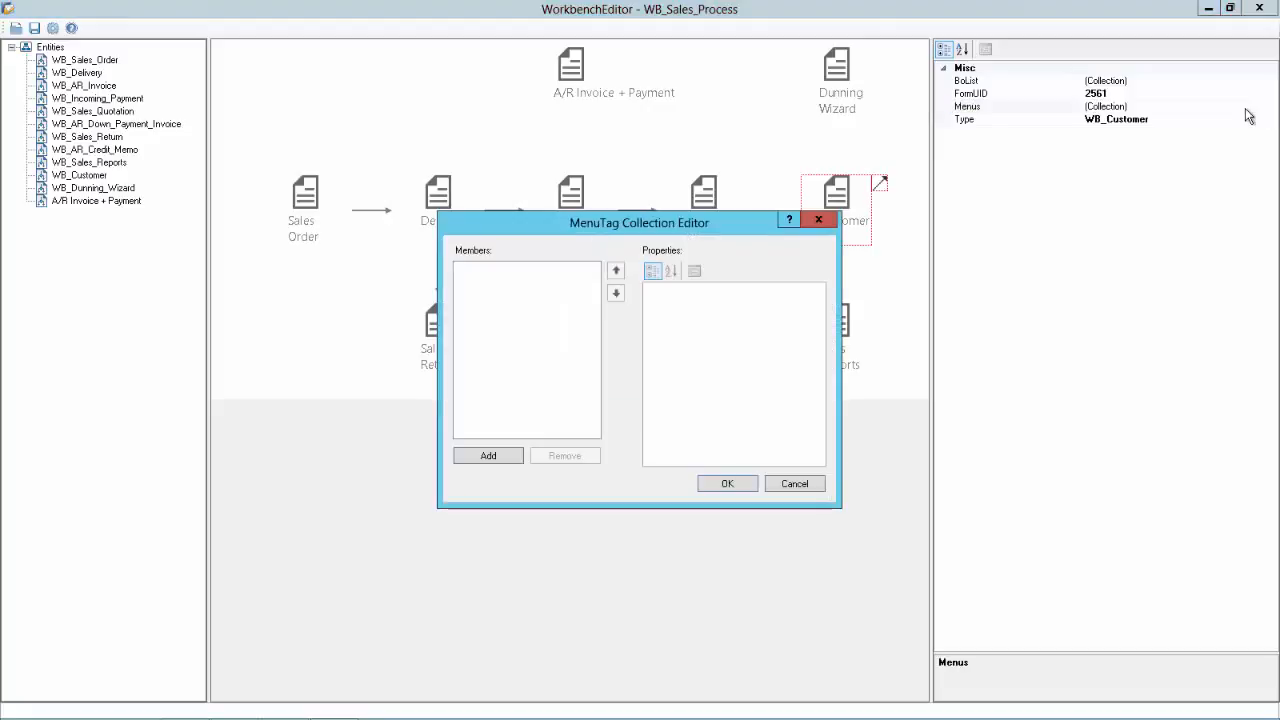
left_click(490, 460)
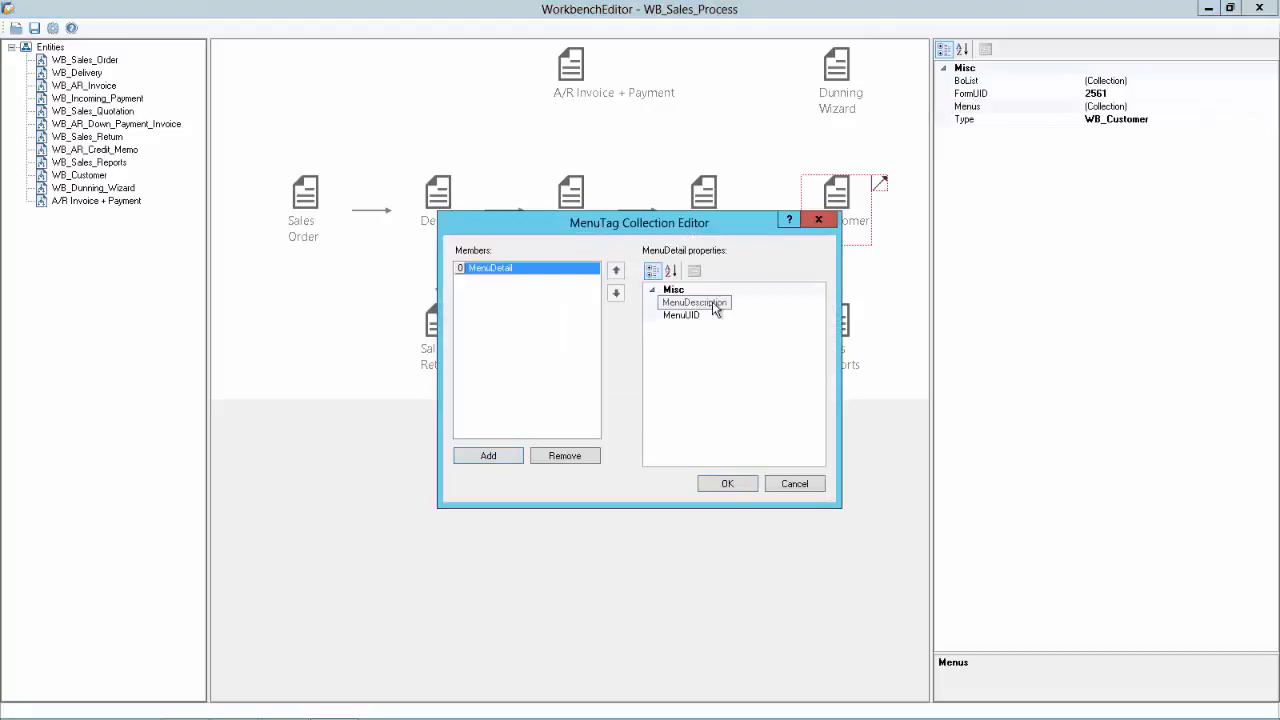
left_click(766, 302)
type("Activity")
left_click(757, 316)
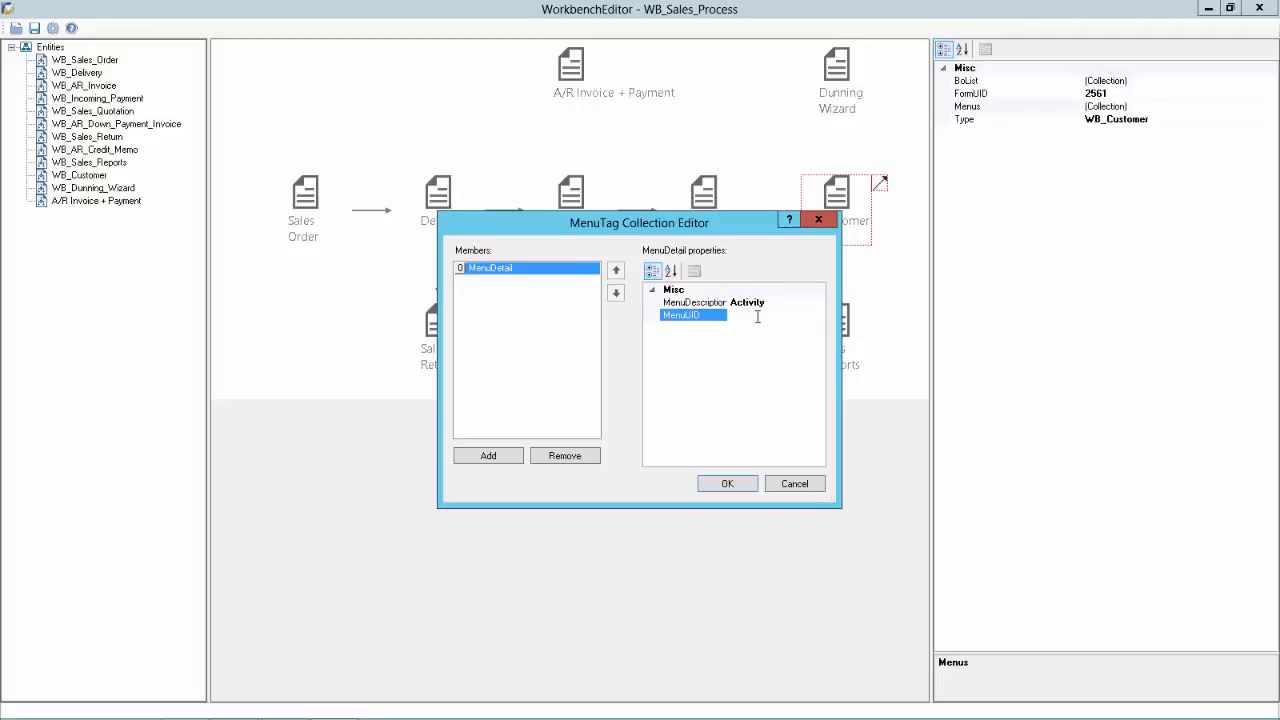
type("2563")
Step: Look up Campaign's menu ID in SAP Business One and add a Campaign menu entry
key("alt+Tab")
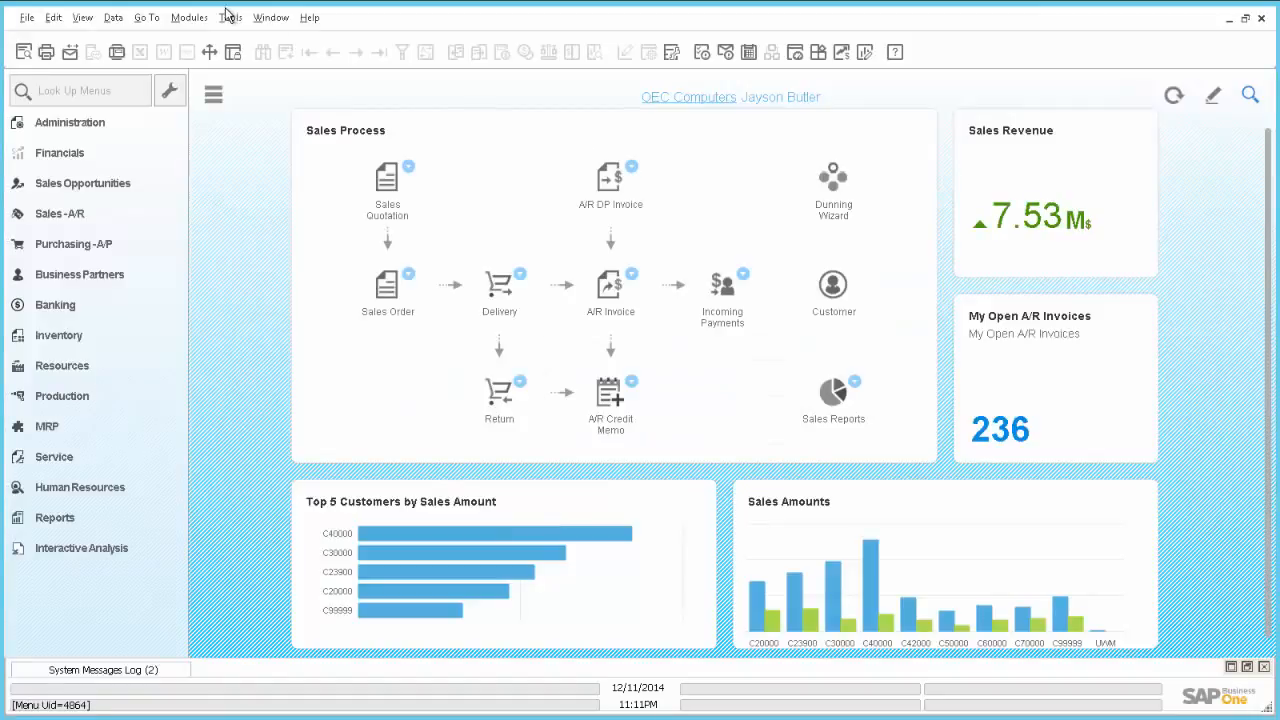
left_click(189, 17)
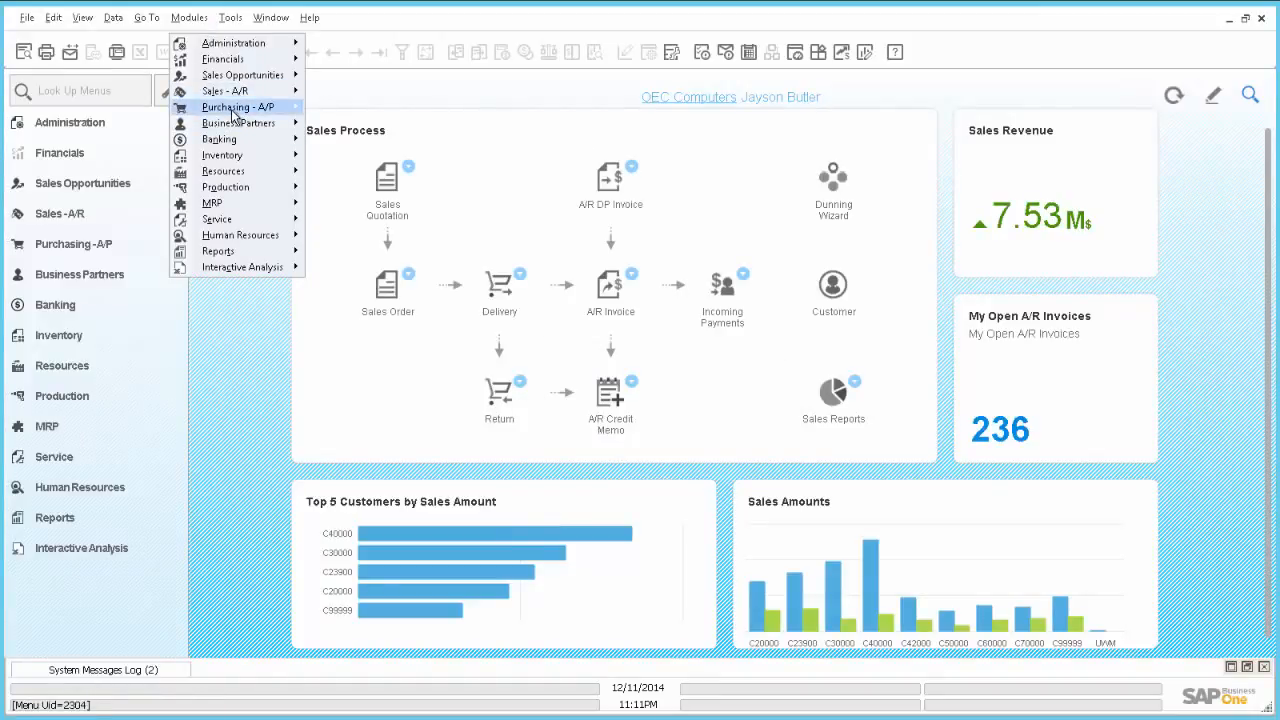
mouse_move(240, 124)
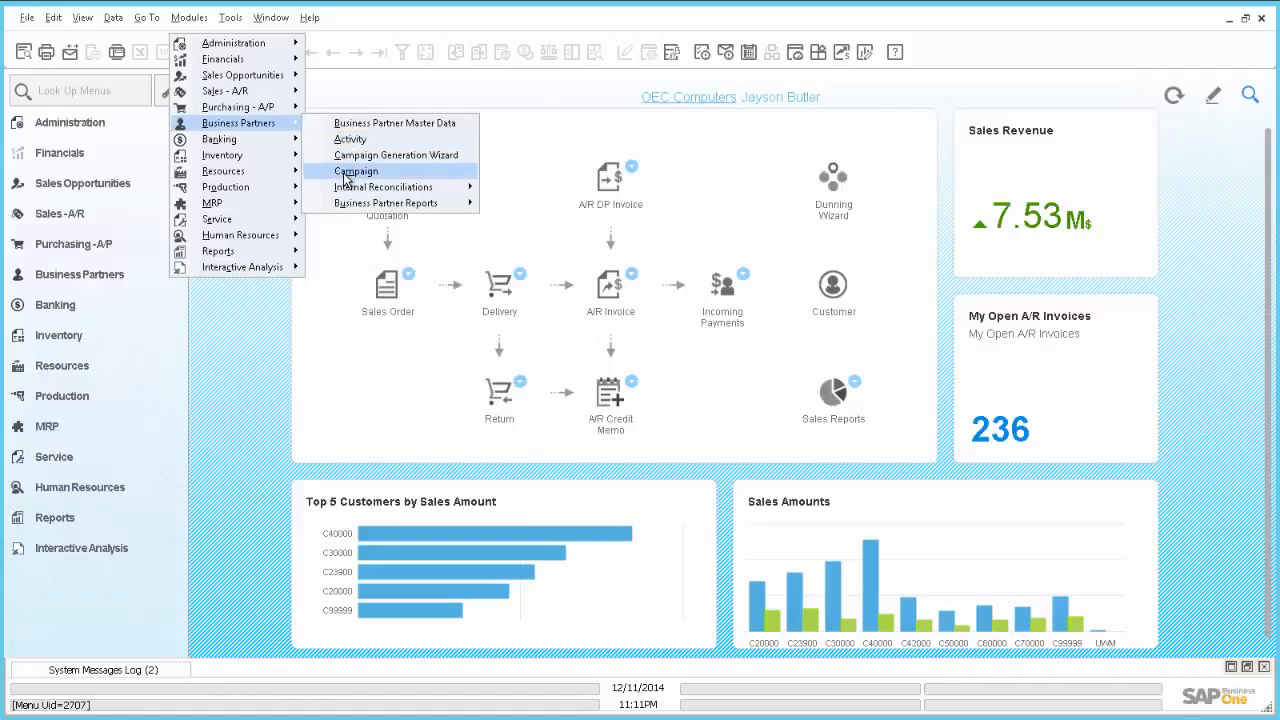
left_click(355, 171)
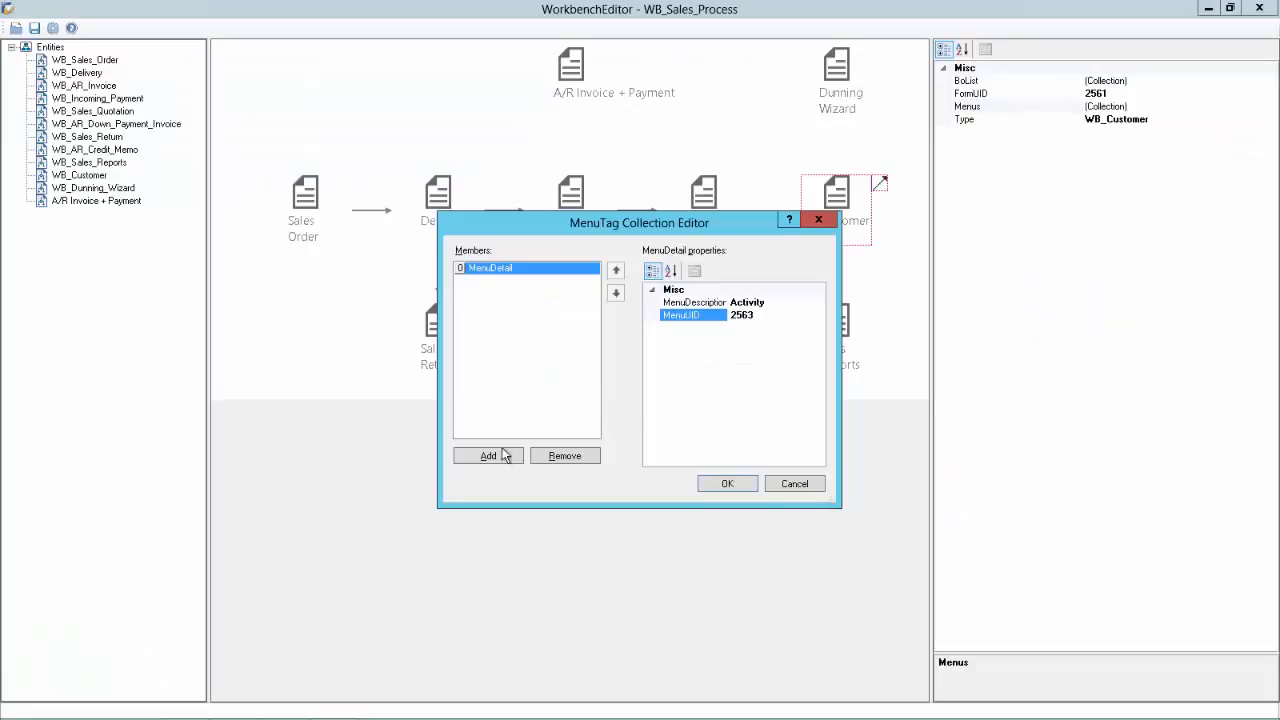
left_click(505, 455)
left_click(751, 301)
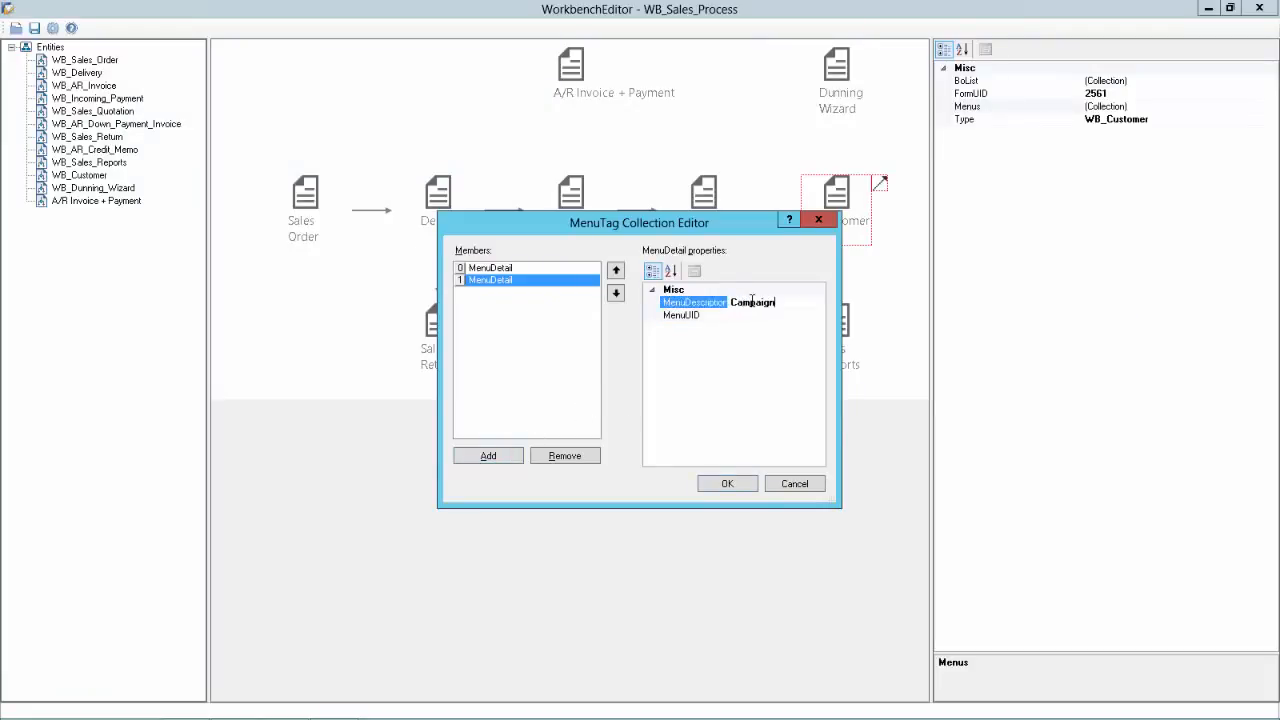
left_click(764, 316)
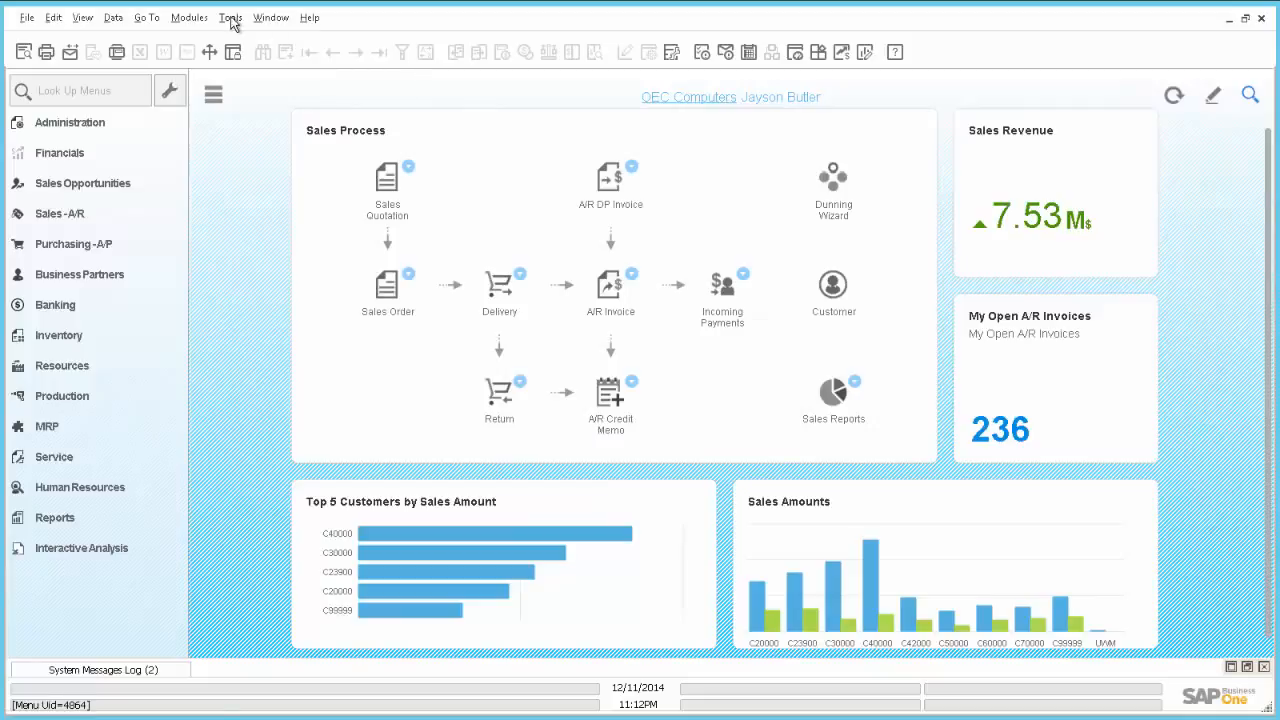
Step: Add a Service Call menu entry with UID 3587, confirm the collection, and switch to HANA Studio
left_click(185, 19)
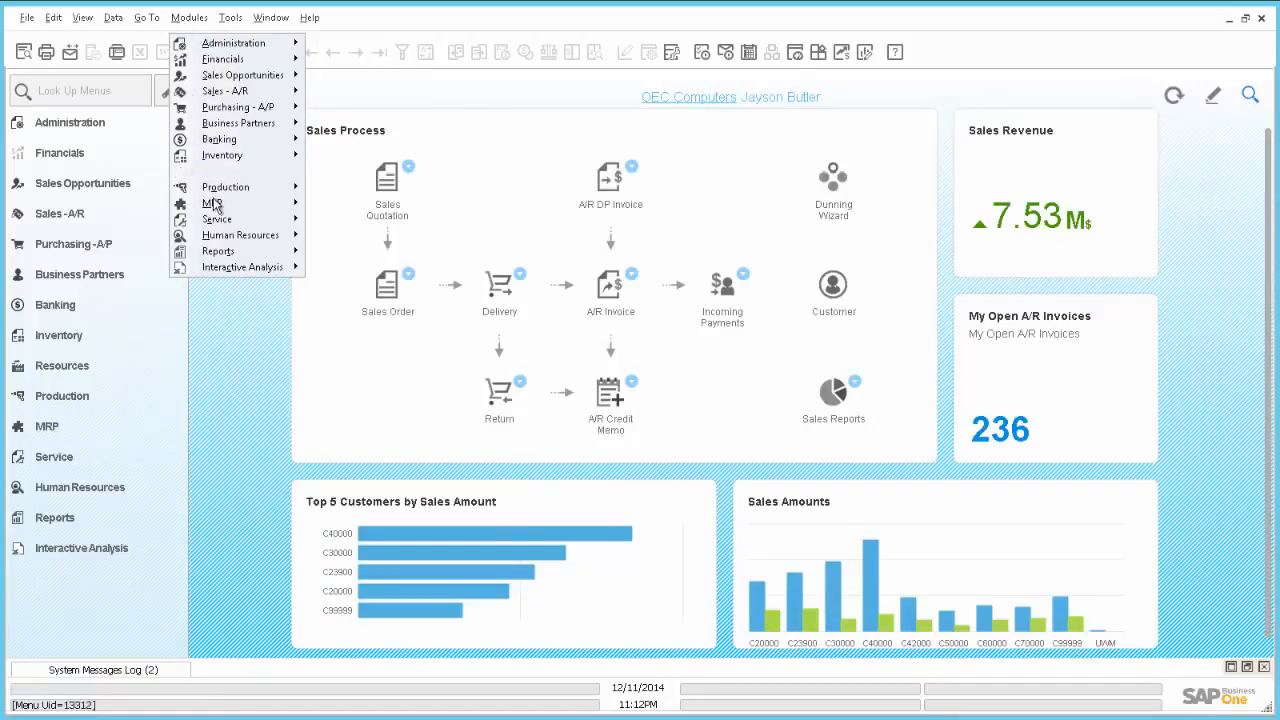
mouse_move(246, 220)
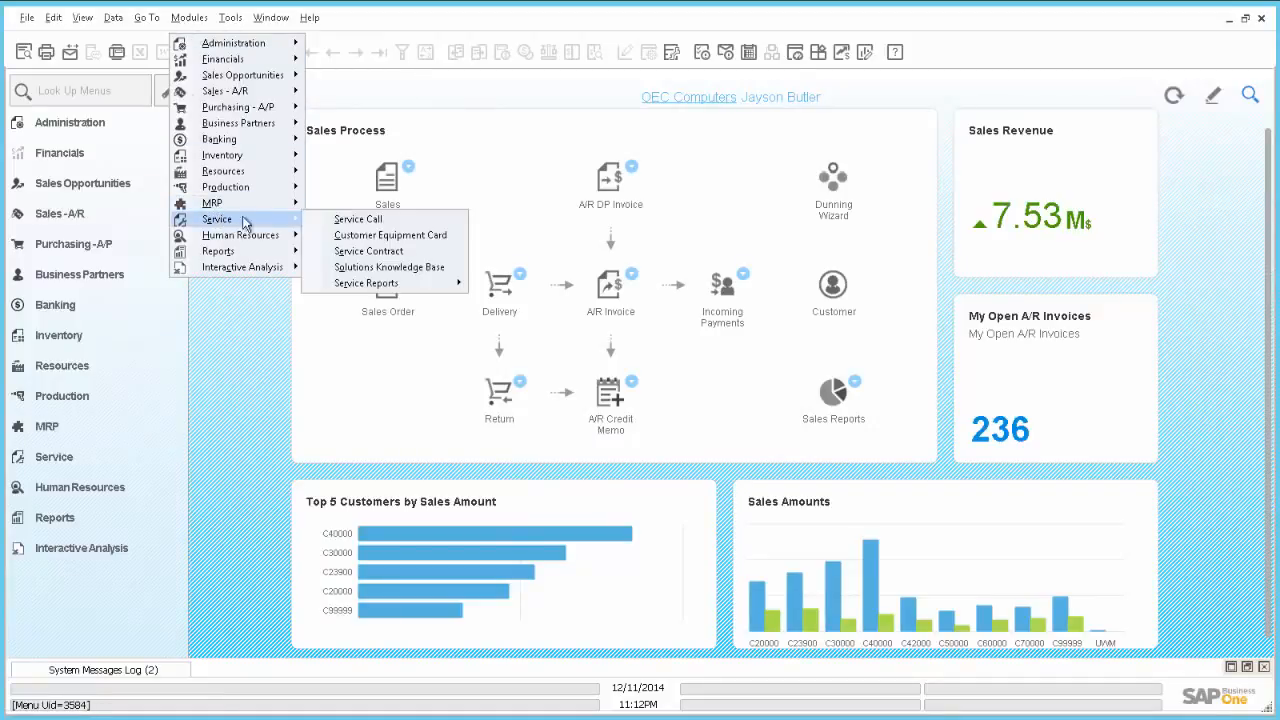
left_click(336, 220)
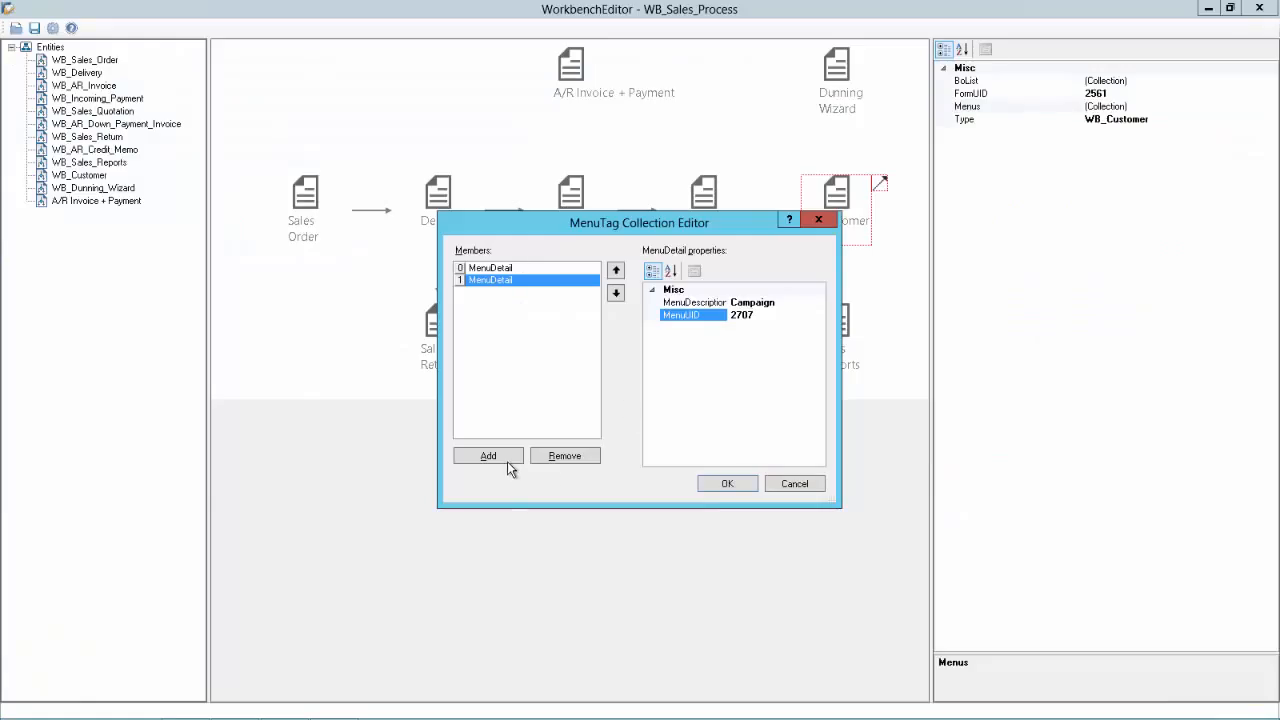
left_click(508, 460)
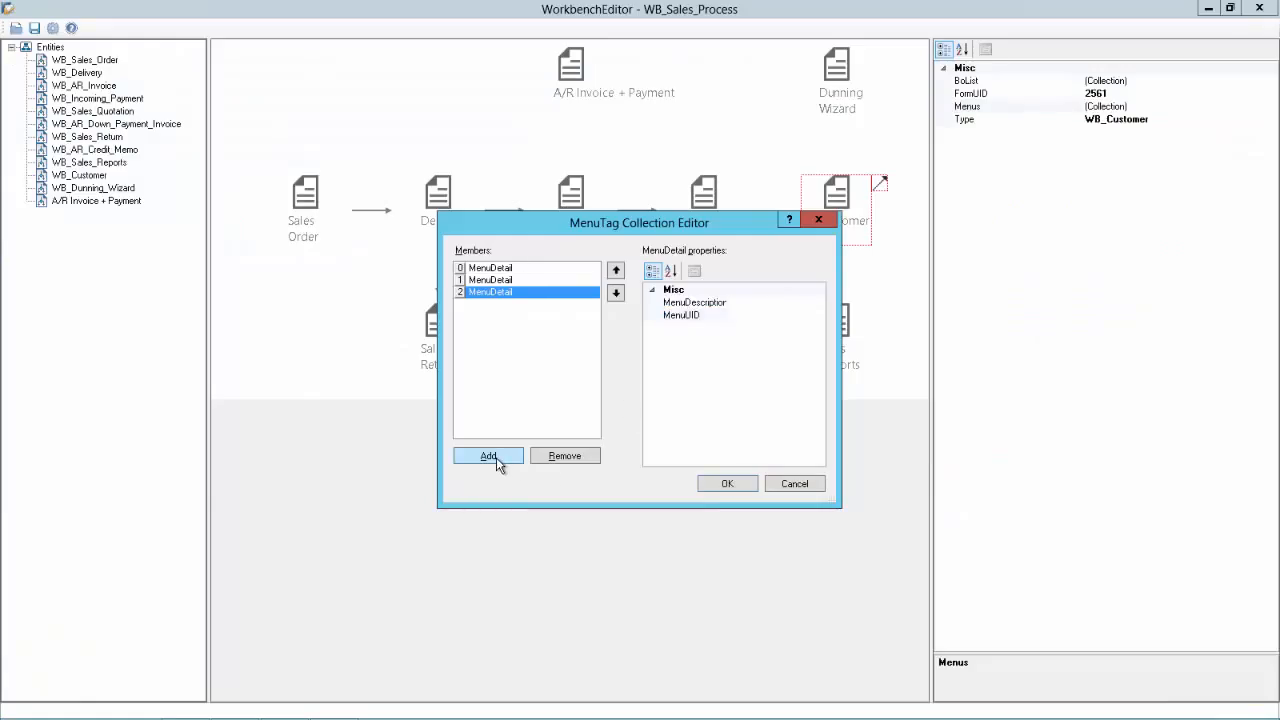
left_click(748, 302)
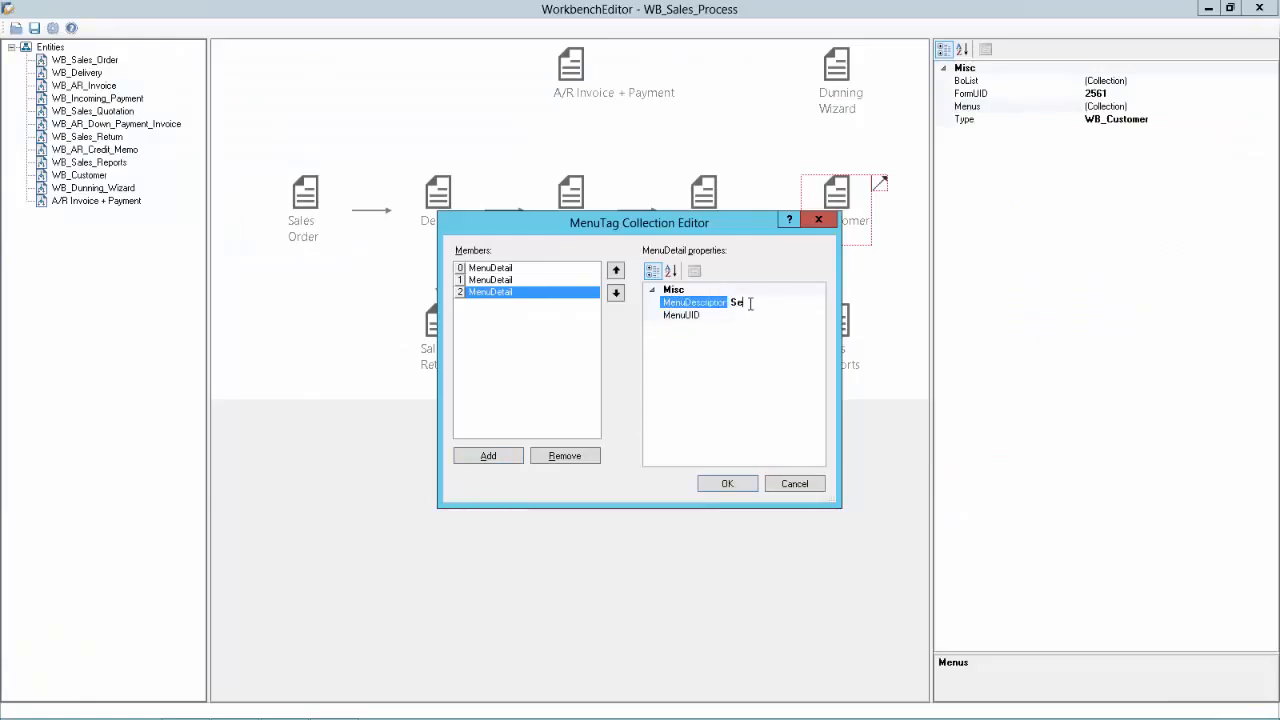
type("Service Call")
key("Tab")
left_click(765, 316)
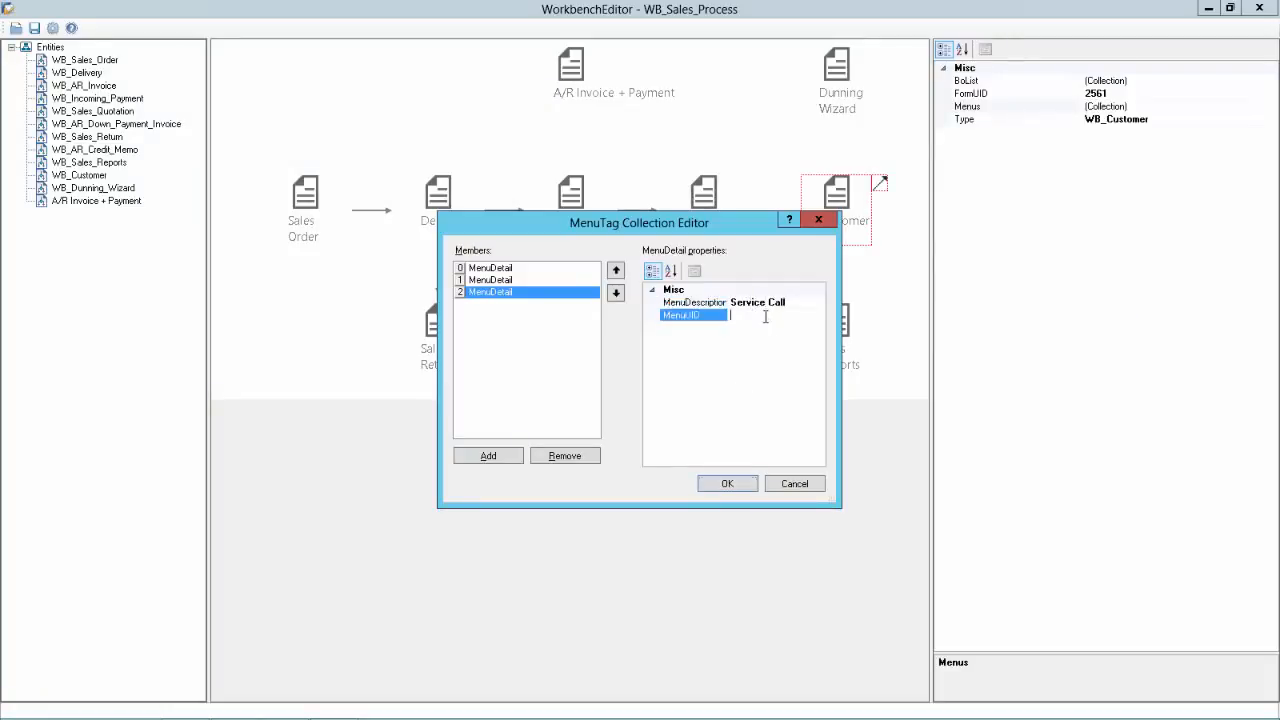
type("3587")
left_click(716, 486)
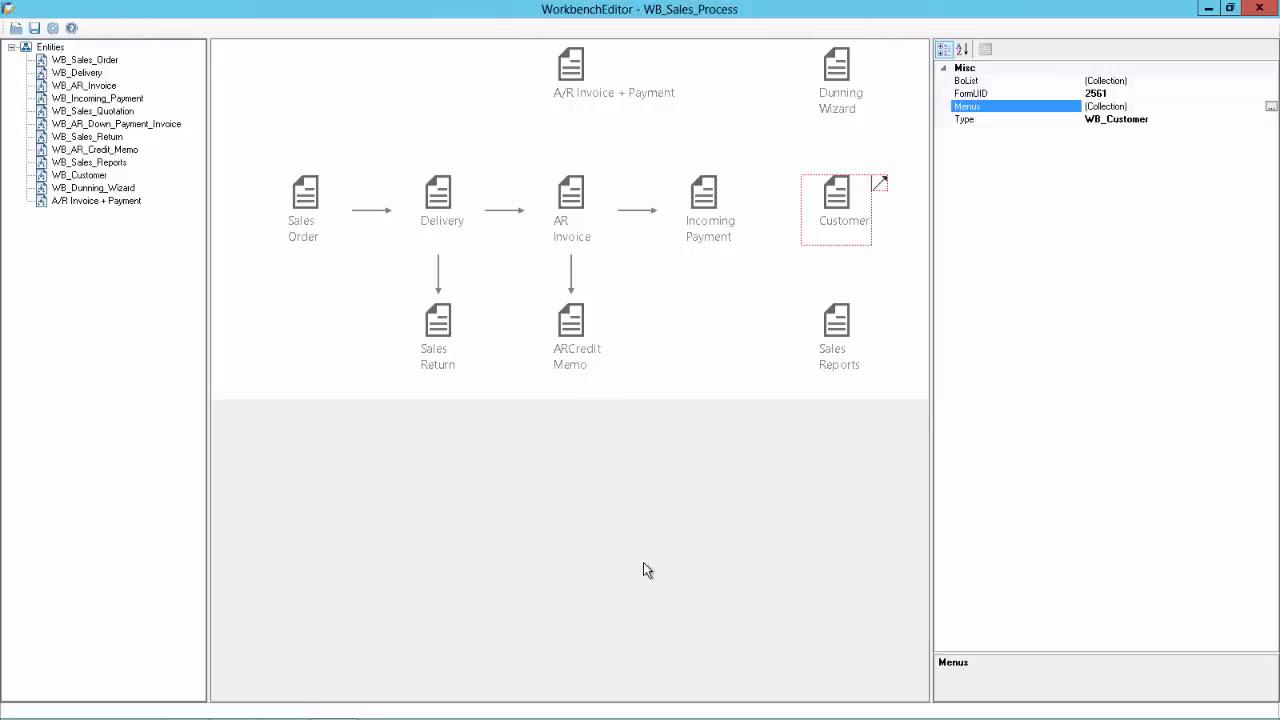
key("alt+Tab")
key("Tab")
key("Tab")
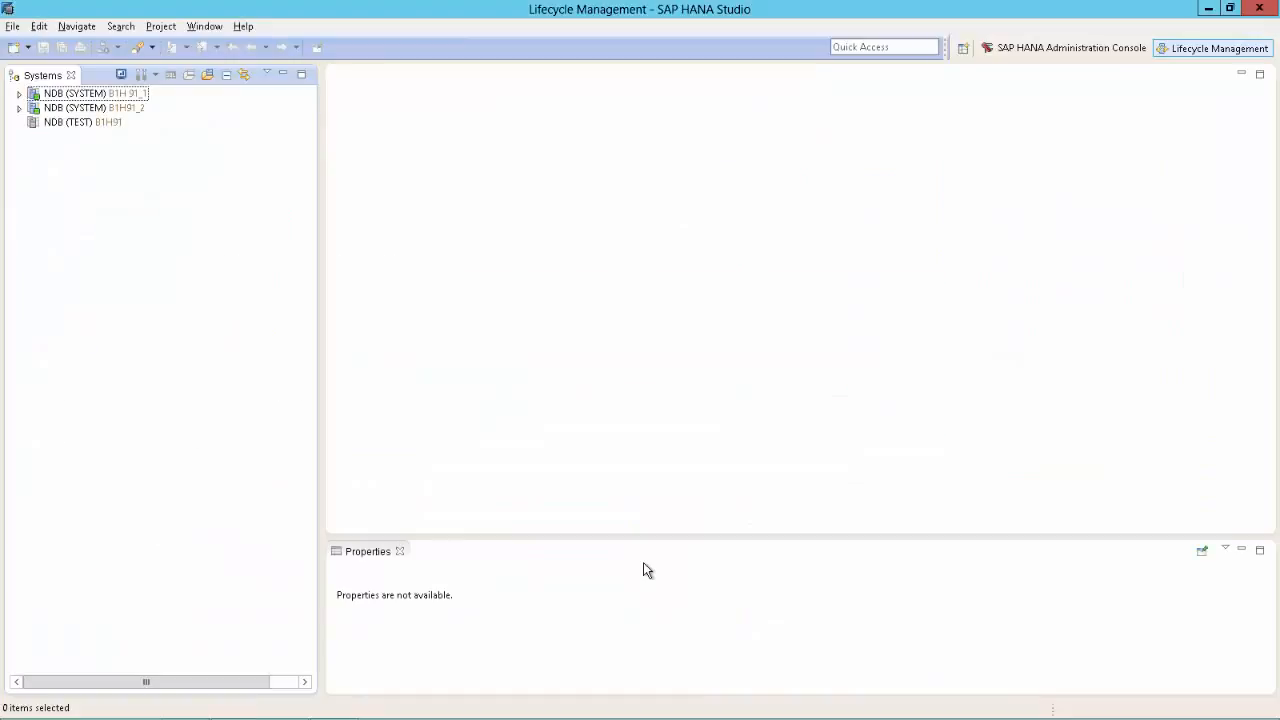
Step: Locate the OWWT table in DEMOREC1's catalog and open its content
left_click(19, 94)
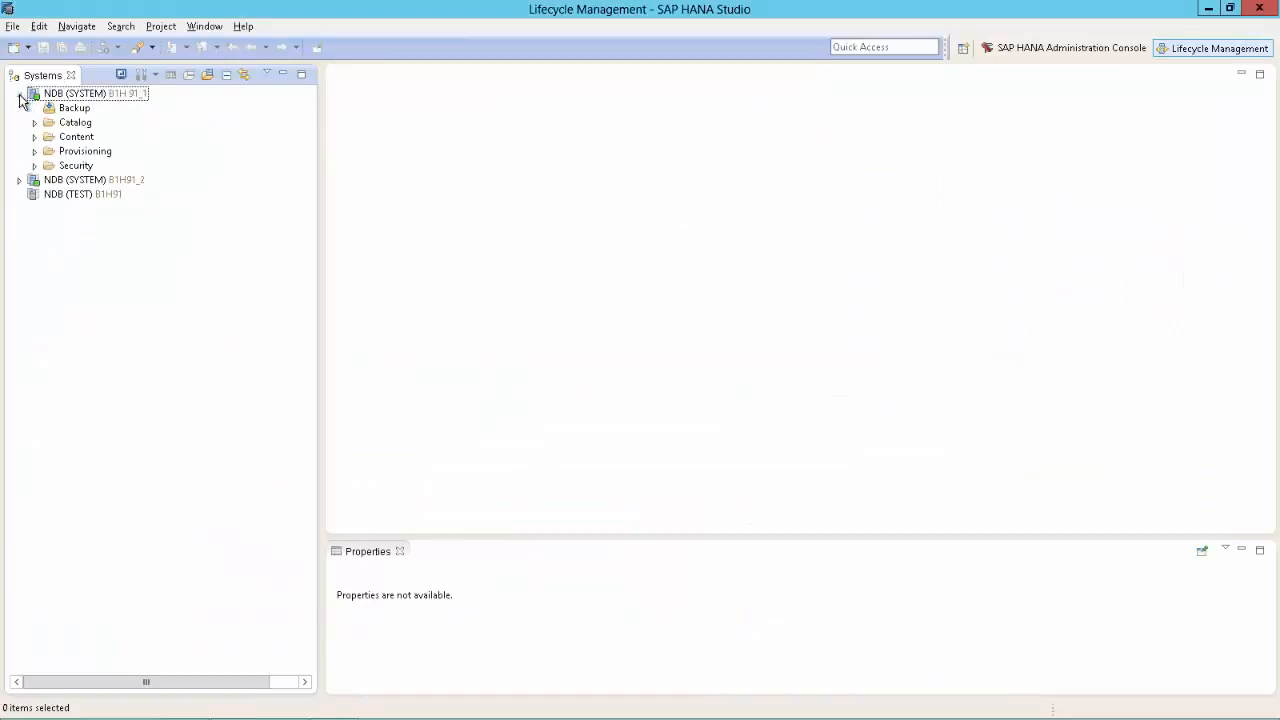
left_click(35, 123)
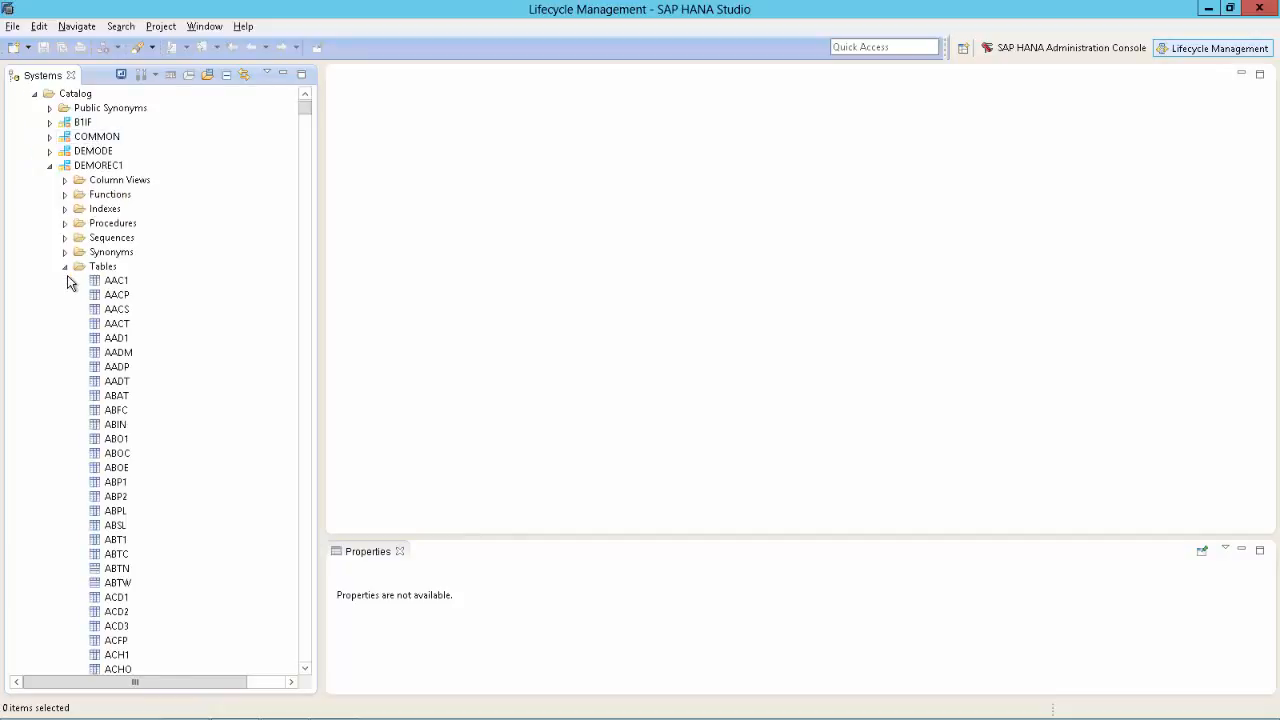
left_click(117, 297)
type("oww")
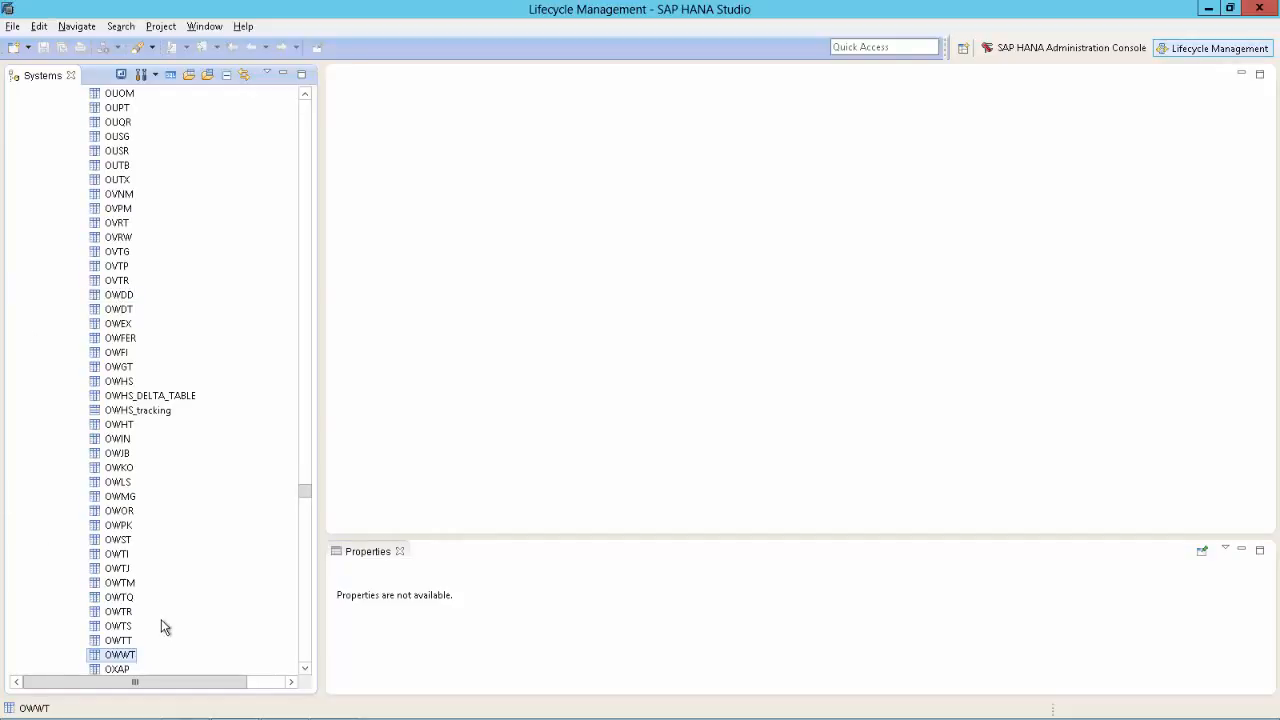
right_click(119, 658)
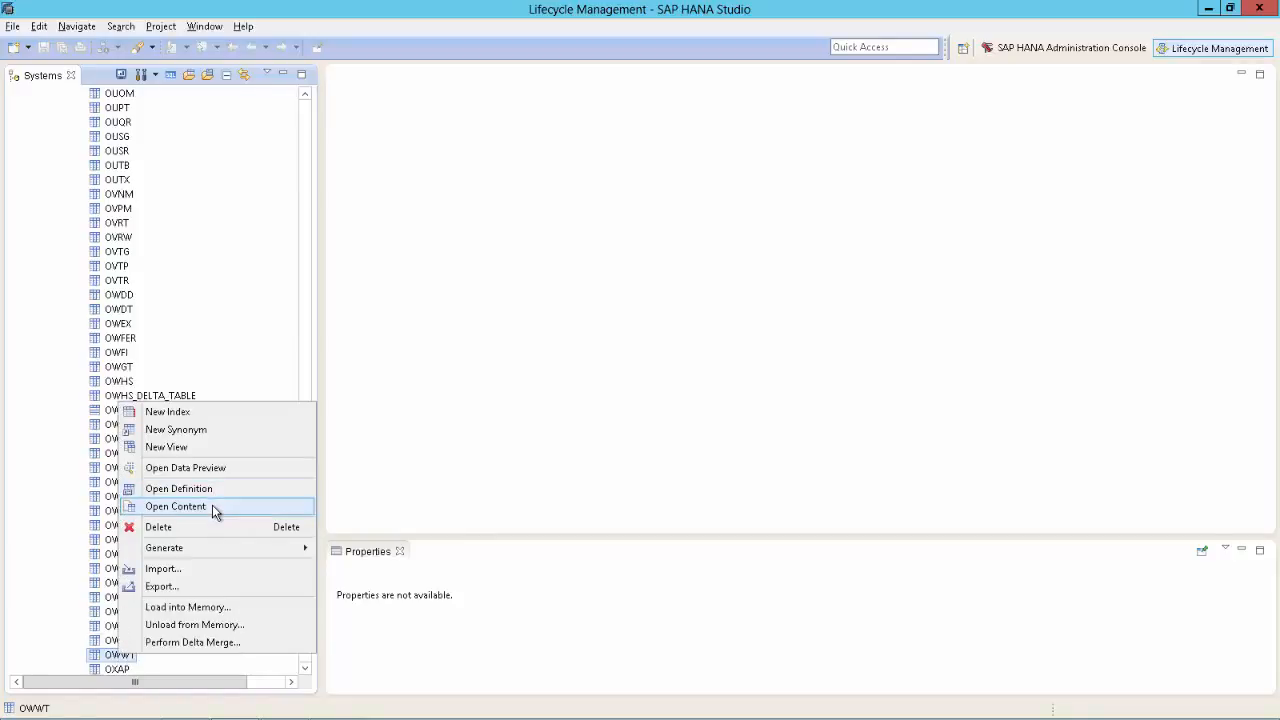
left_click(212, 505)
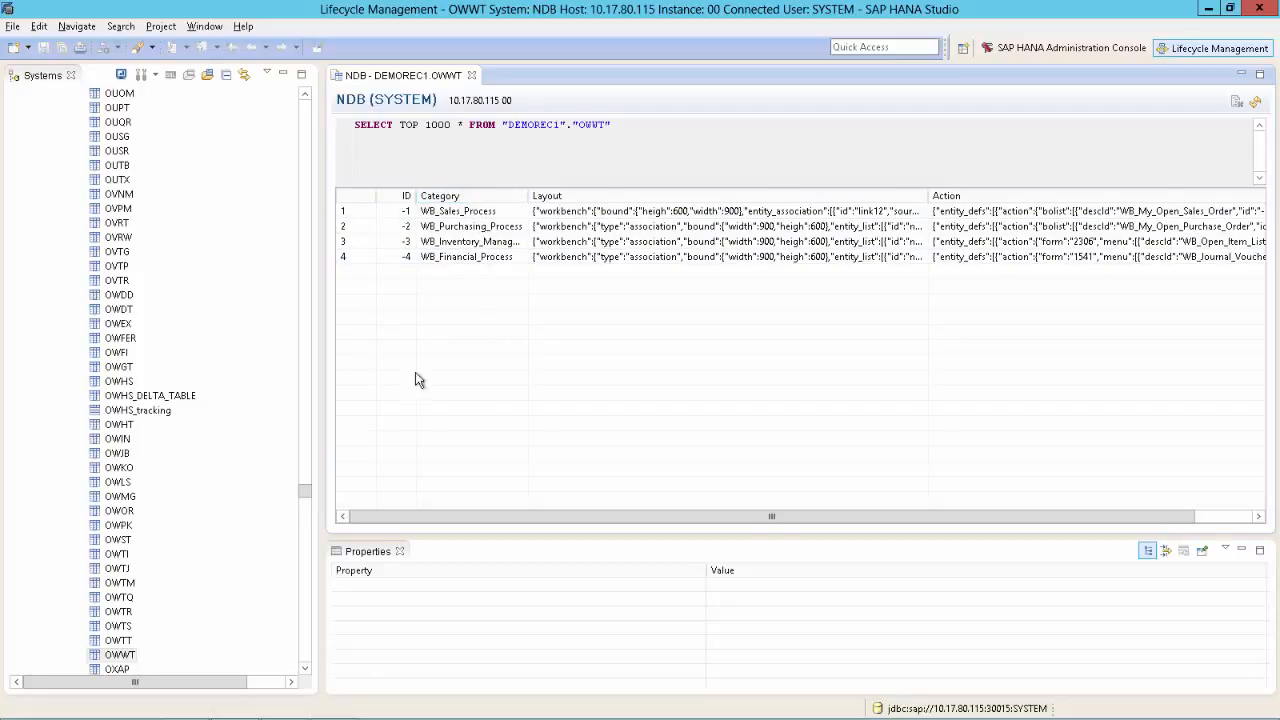
right_click(116, 658)
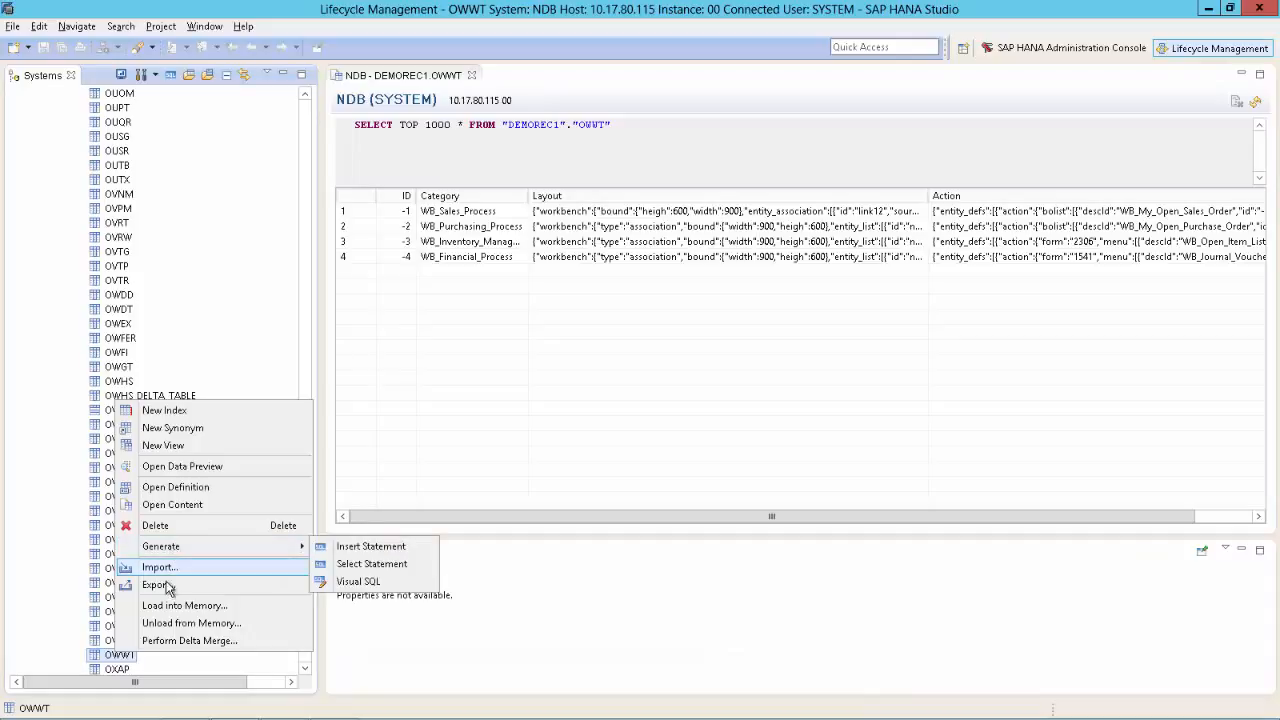
Step: Export OWWT in BINARY format to the current client, into a new Desktop Workbench_Backup folder
left_click(163, 585)
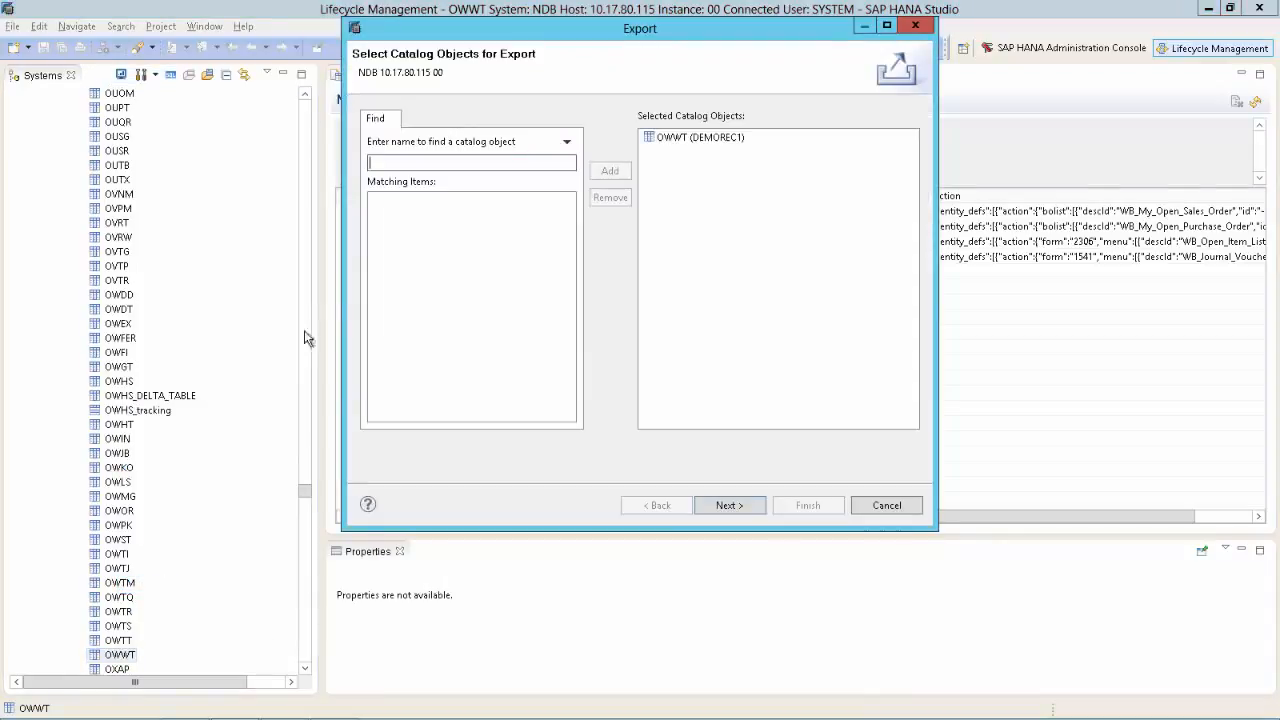
left_click(722, 505)
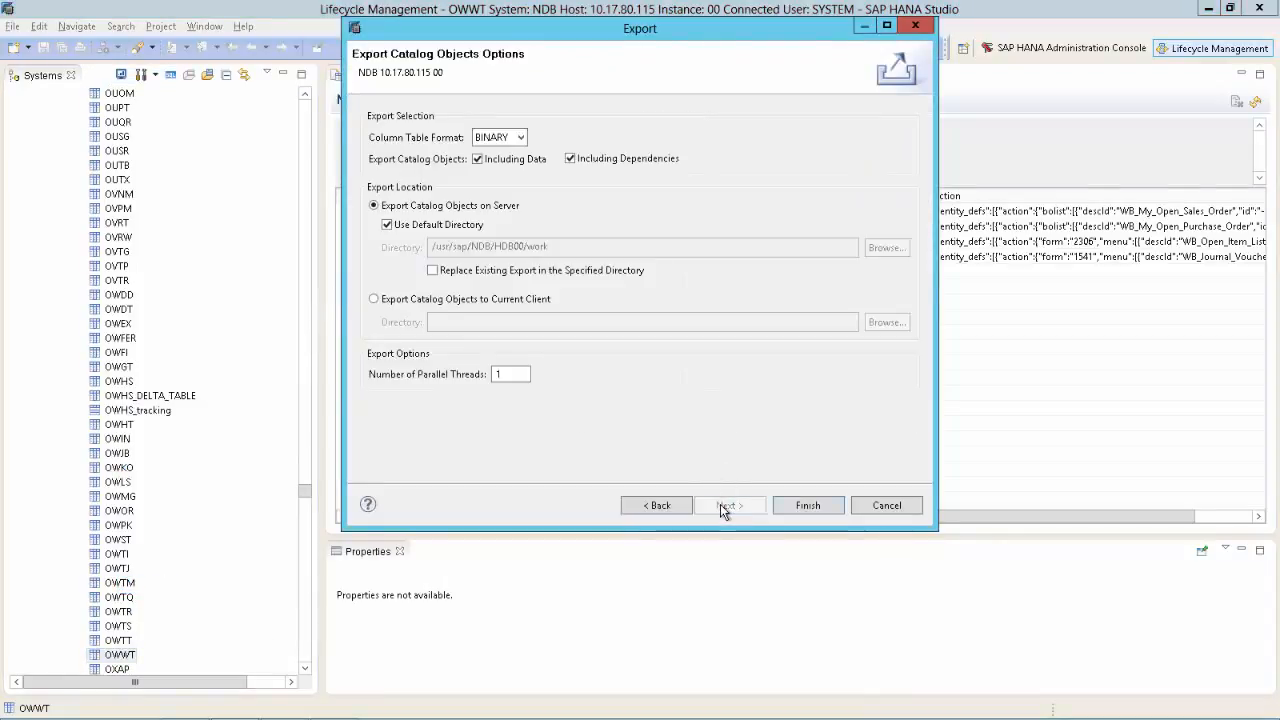
left_click(410, 302)
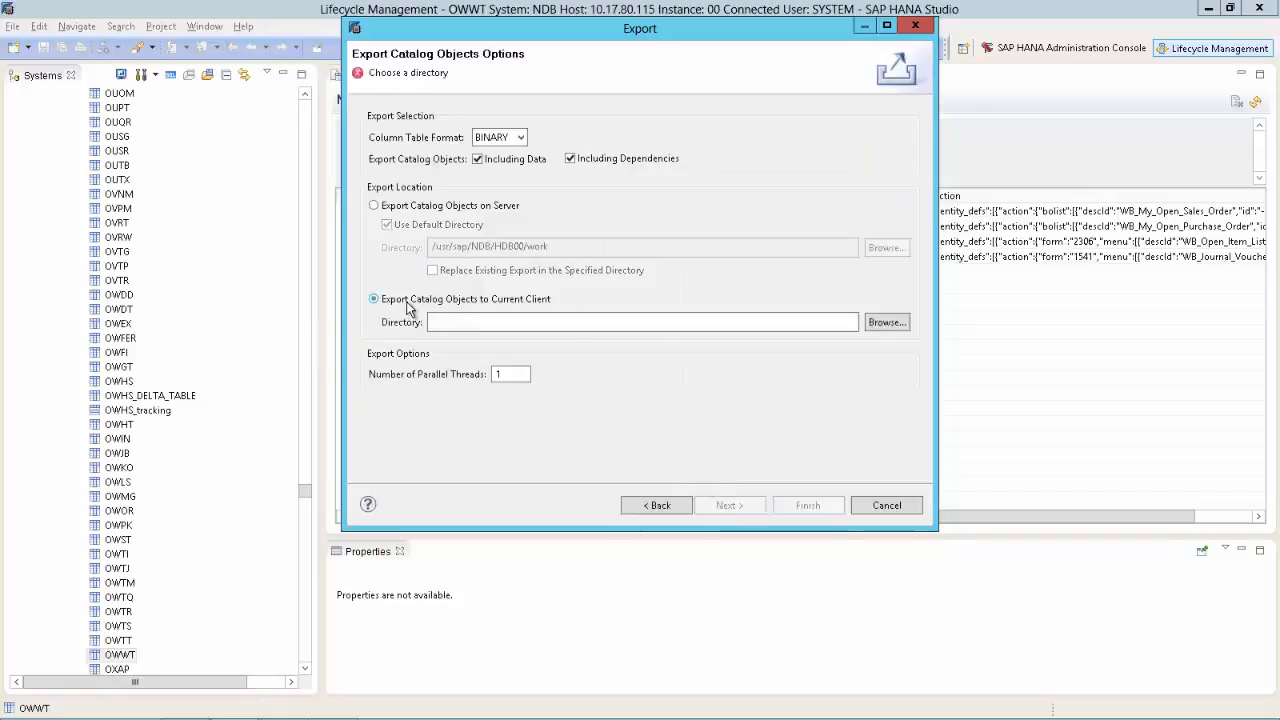
left_click(888, 322)
left_click(566, 310)
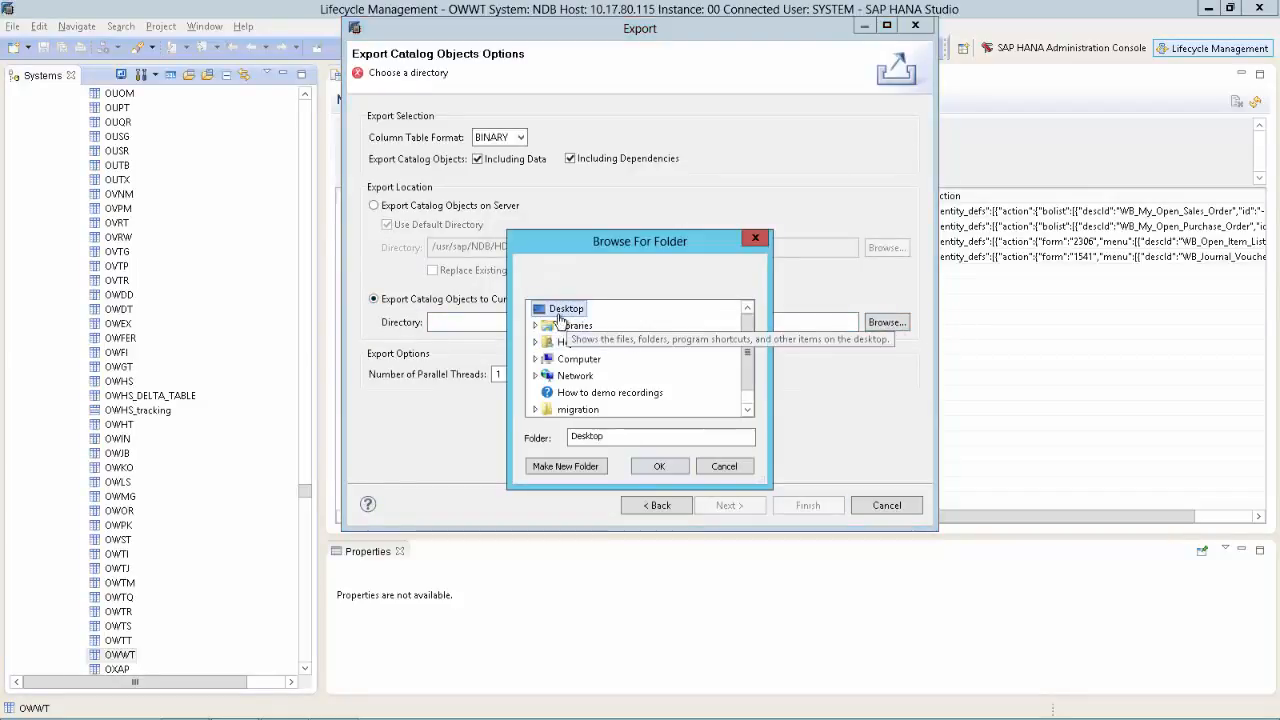
left_click(566, 468)
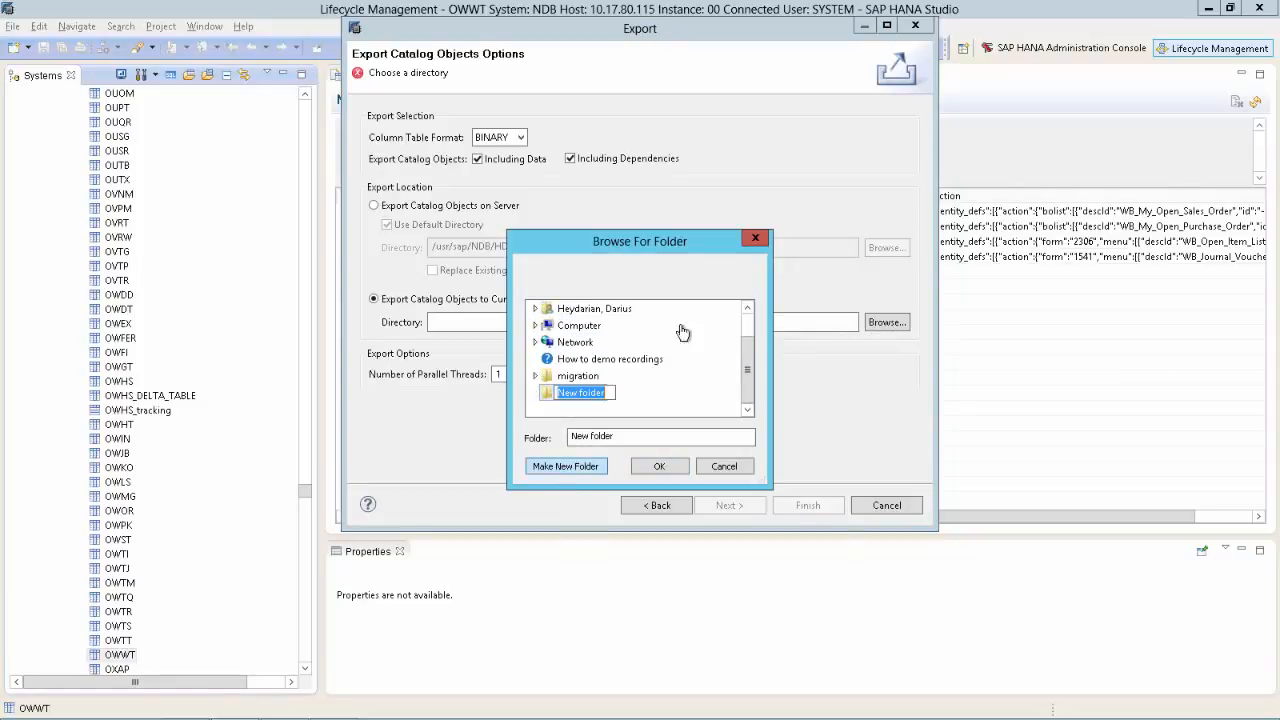
type("Workbench_Backup")
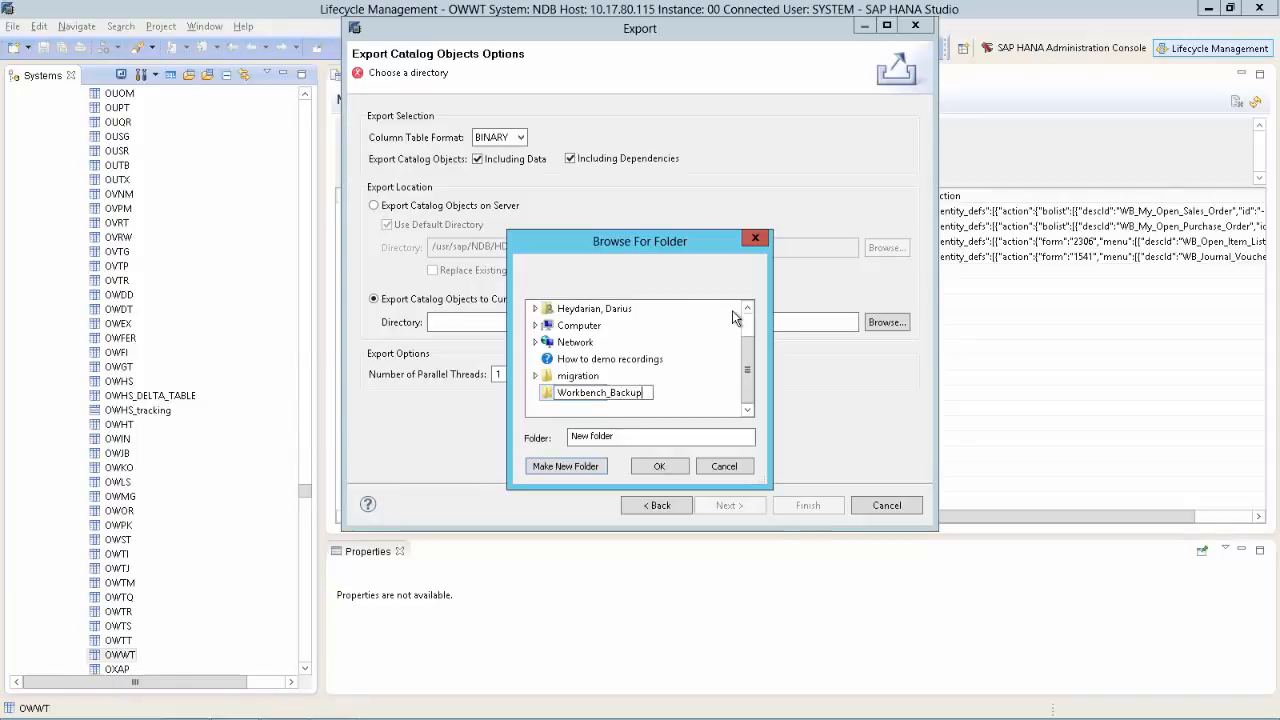
key("Return")
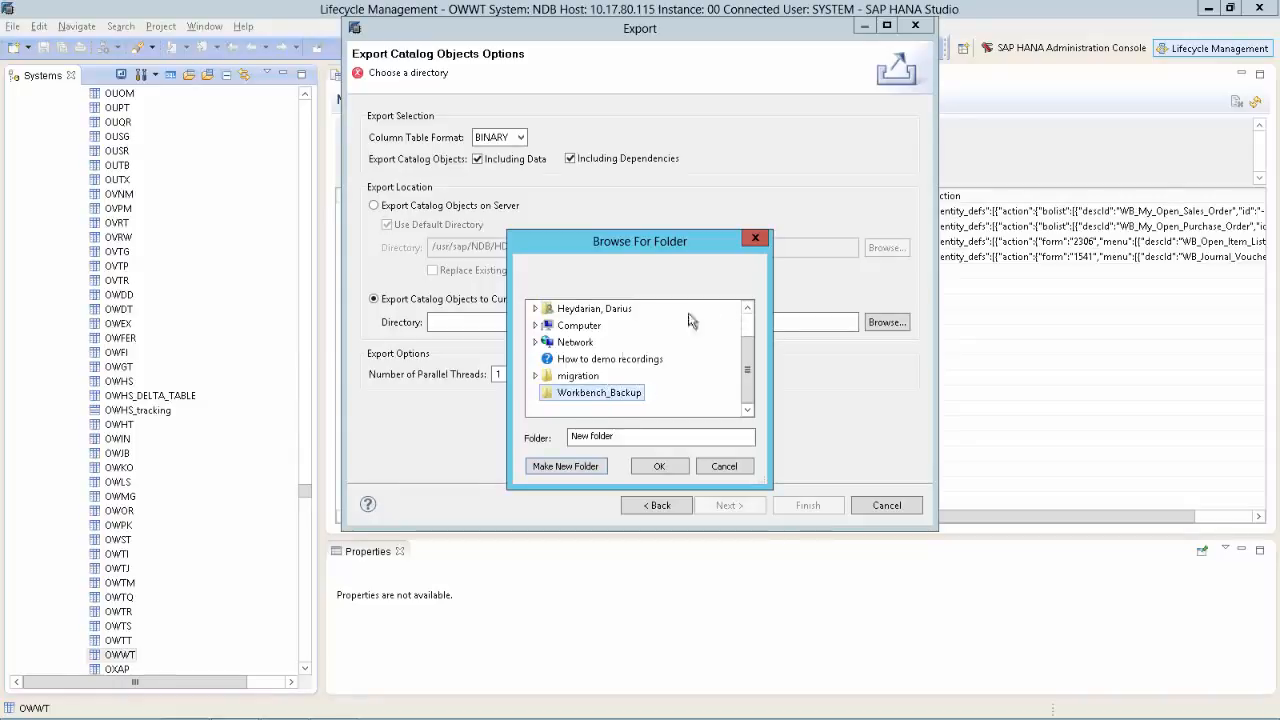
left_click(657, 466)
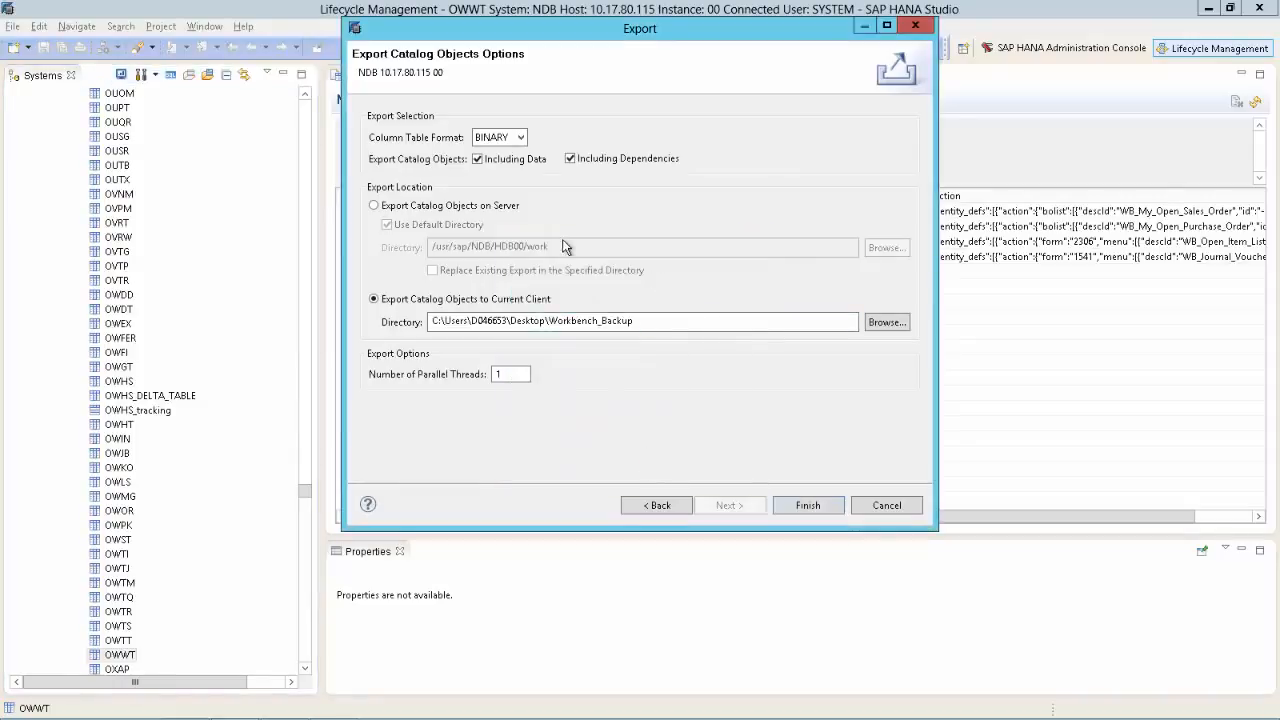
left_click(515, 137)
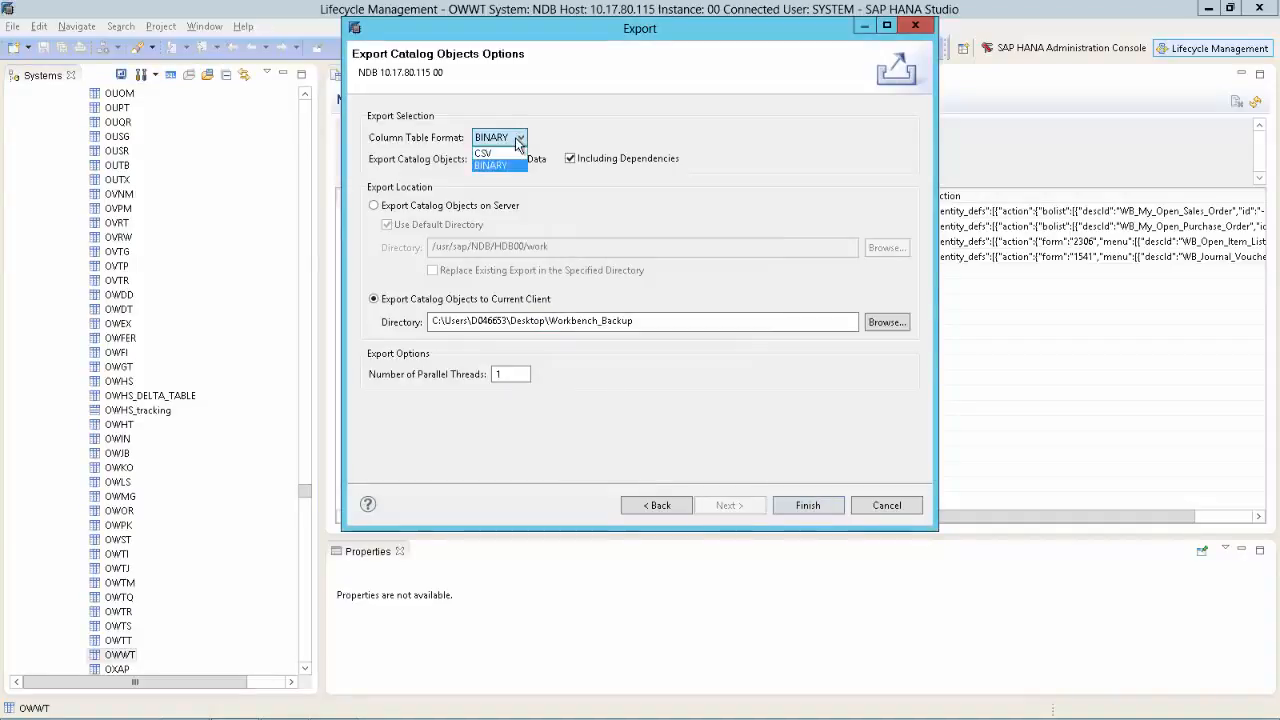
left_click(515, 137)
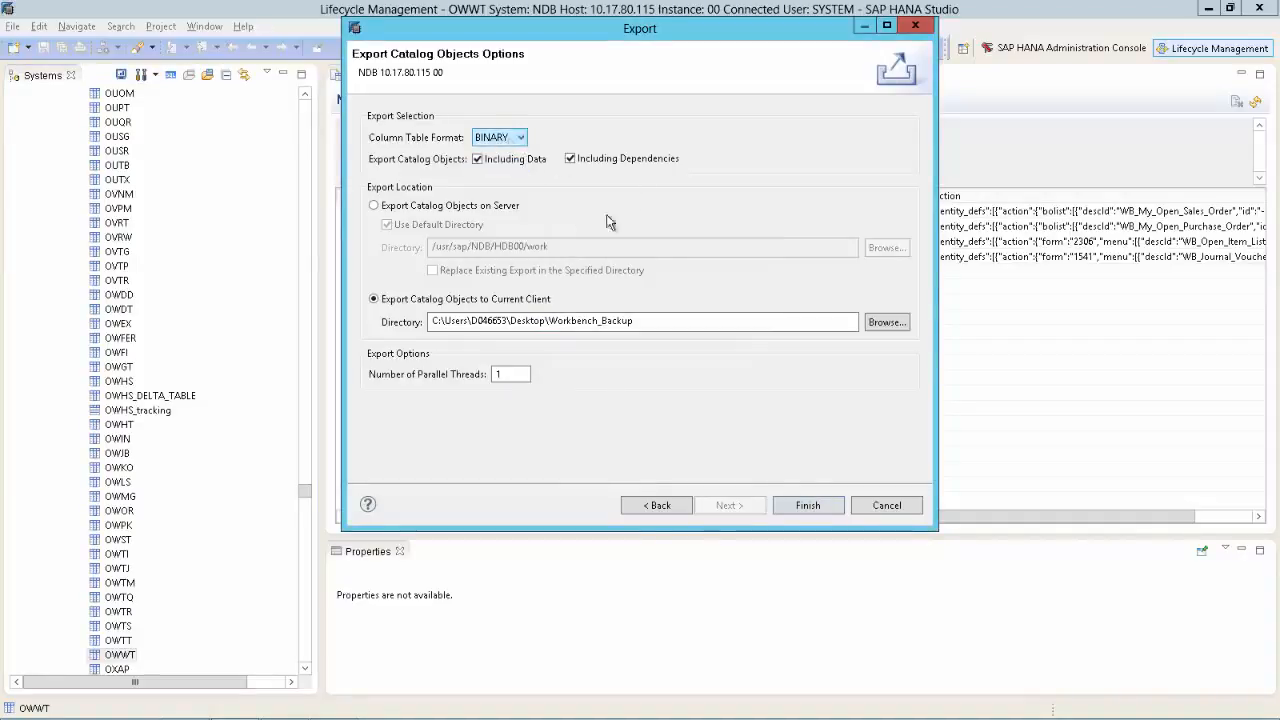
left_click(815, 510)
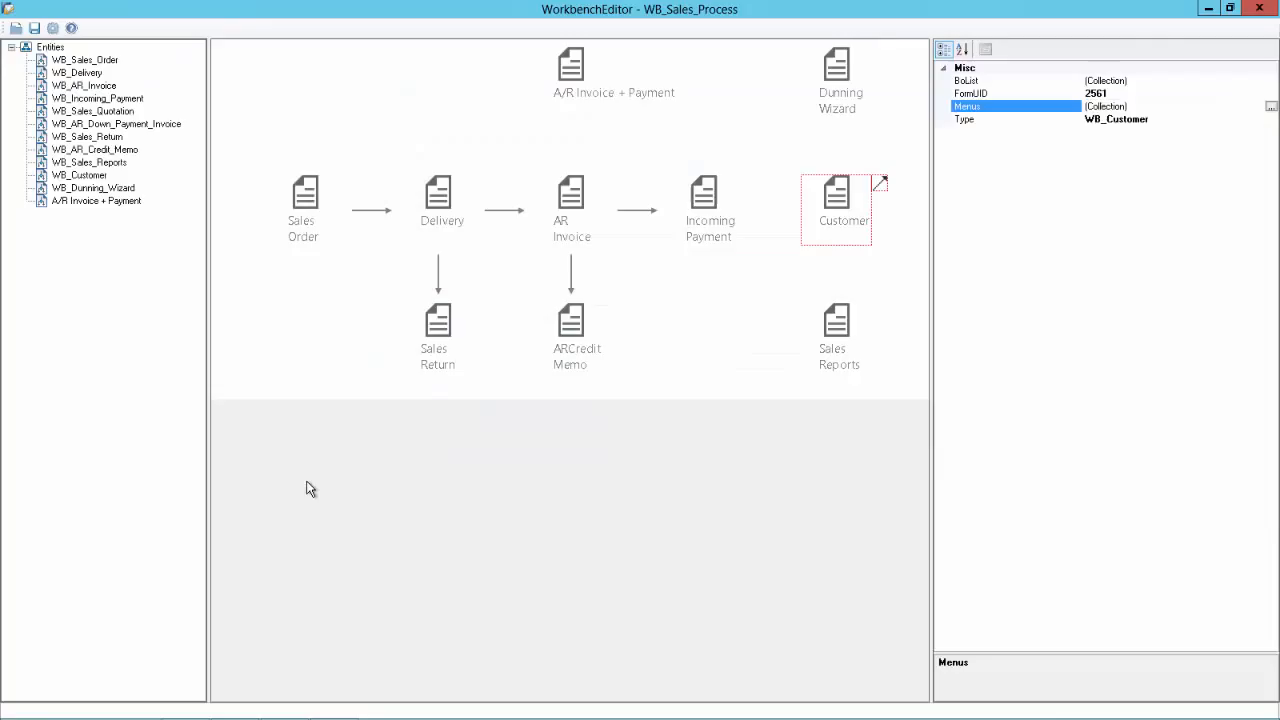
Step: Save the WB_Sales_Process template and acknowledge the success message
left_click(35, 29)
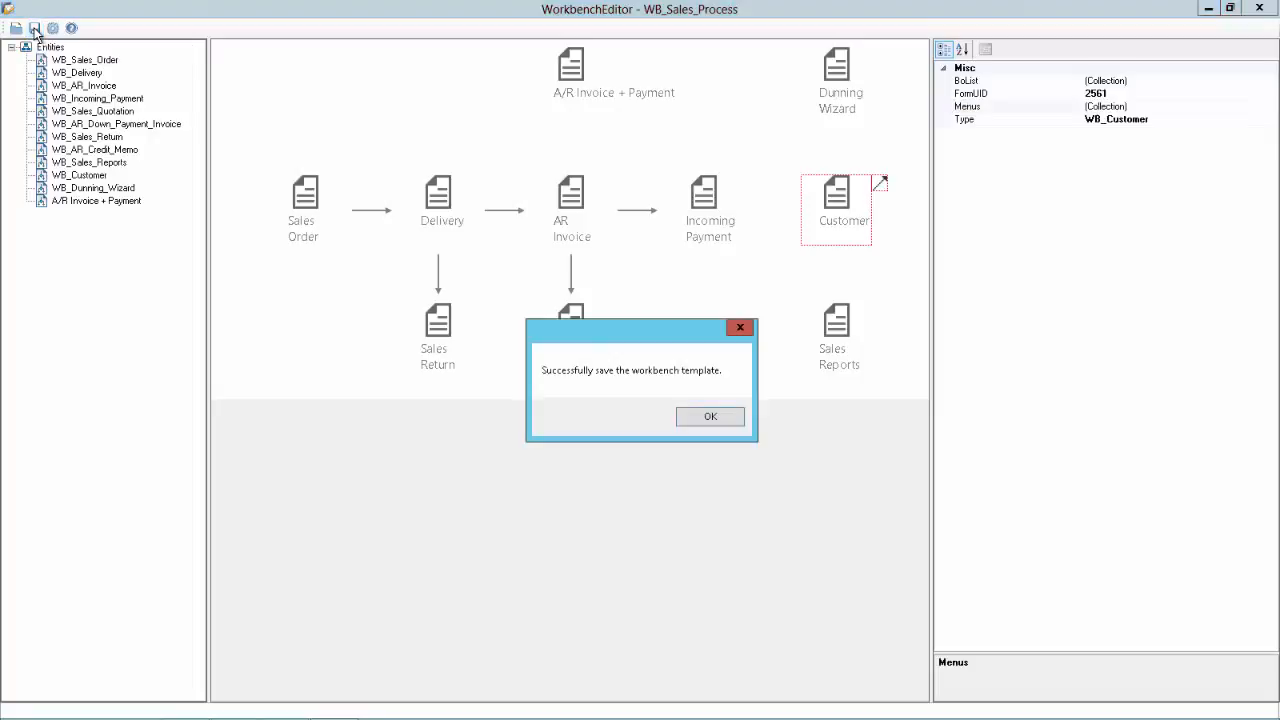
left_click(707, 417)
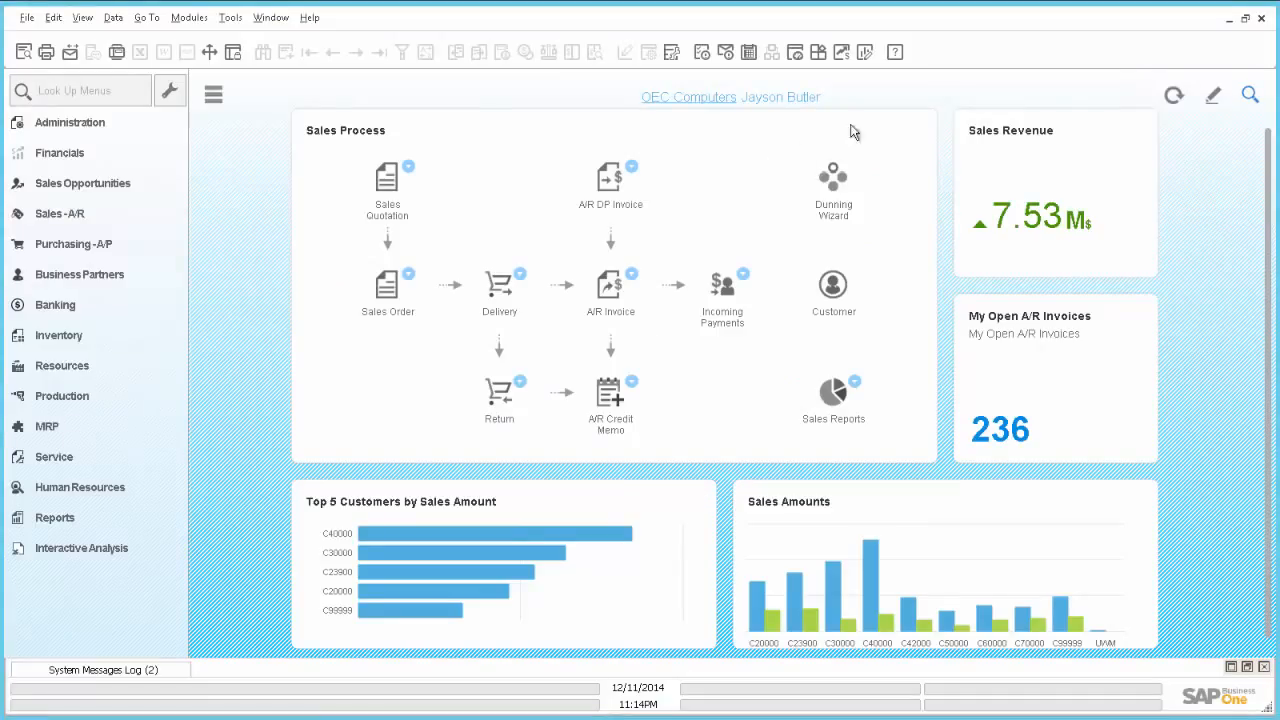
Step: Refresh the cockpit and open the A/R Invoice + Payment form from the Sales Process widget
left_click(1174, 96)
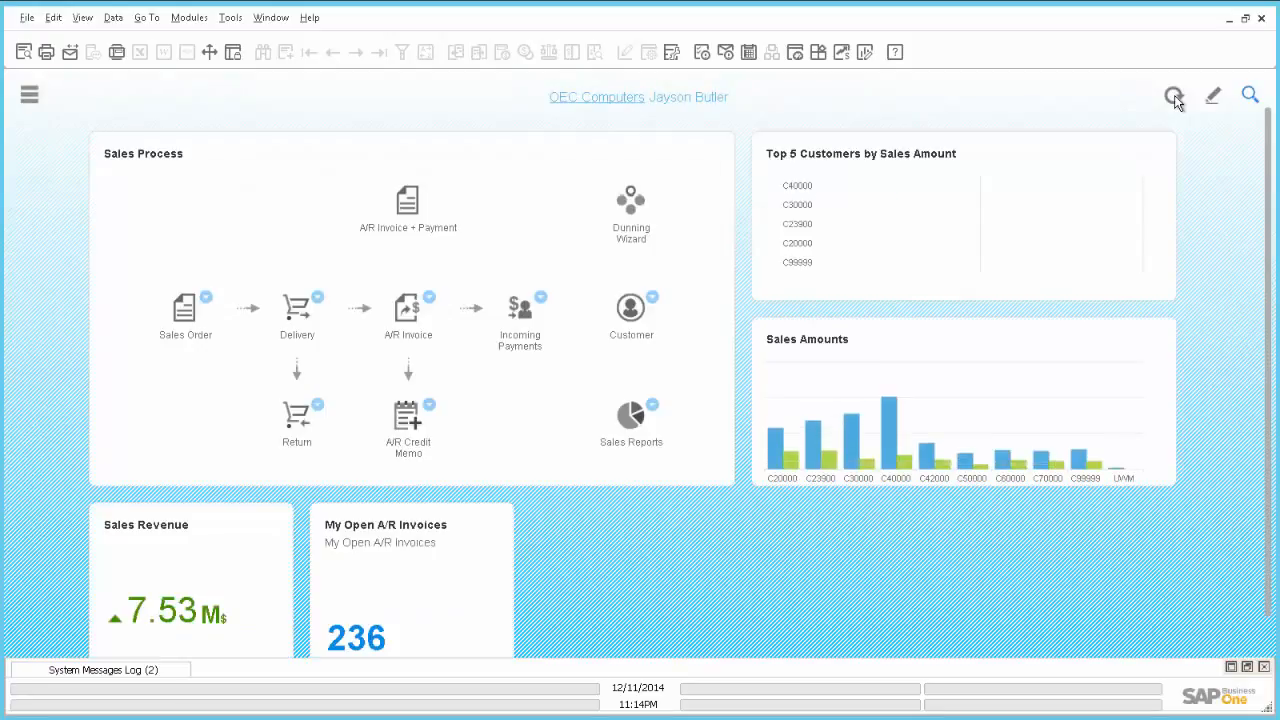
left_click(29, 96)
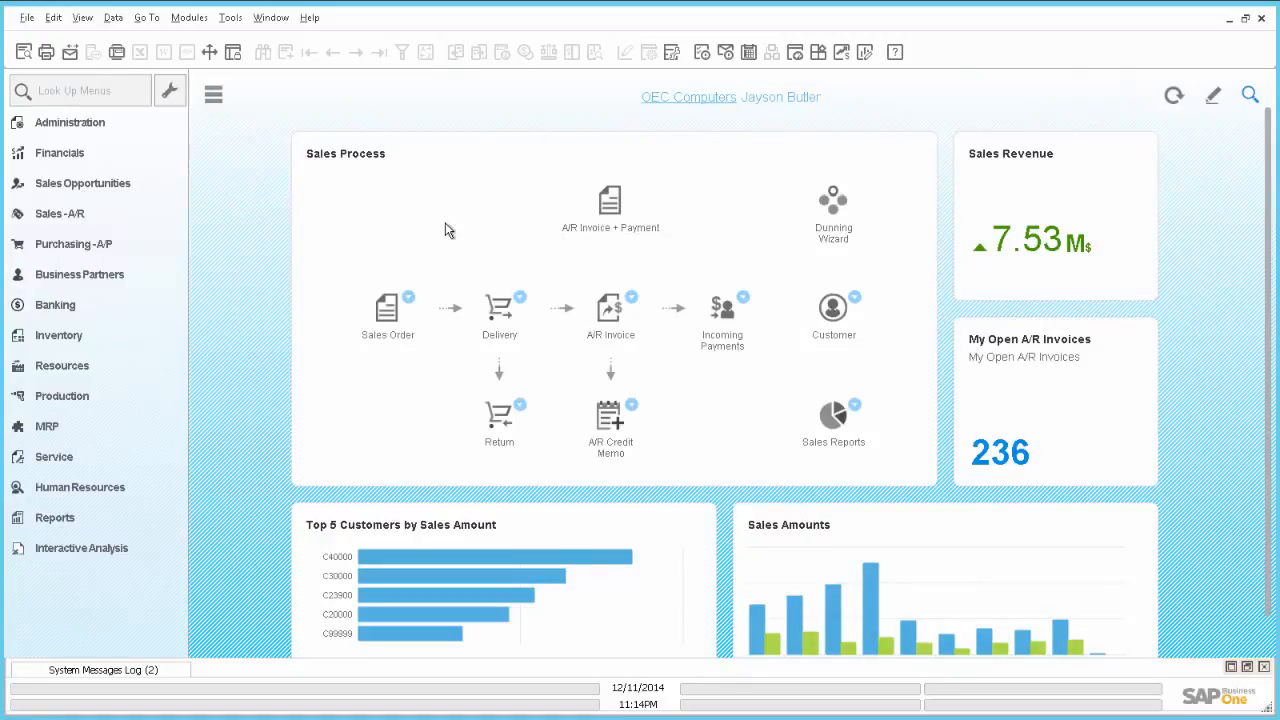
left_click(614, 202)
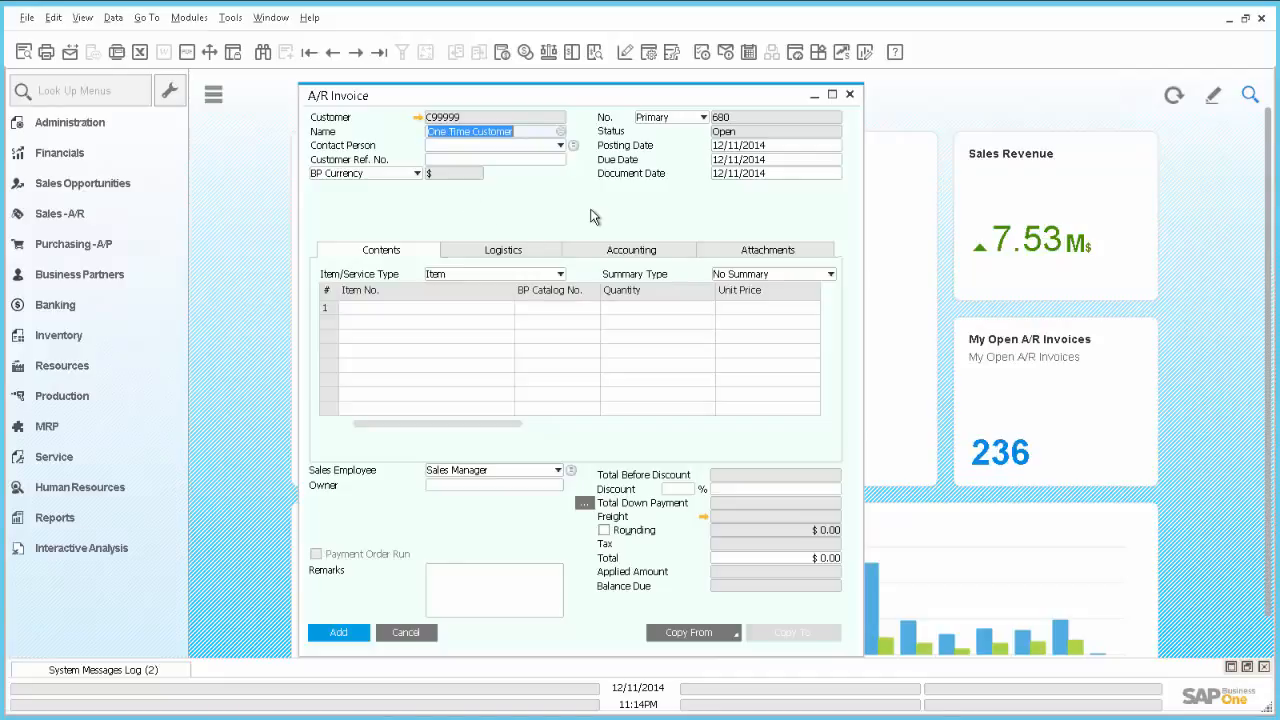
Step: Discard the A/R Invoice form and view then close the My Open A/R Invoices (236) results
left_click(407, 632)
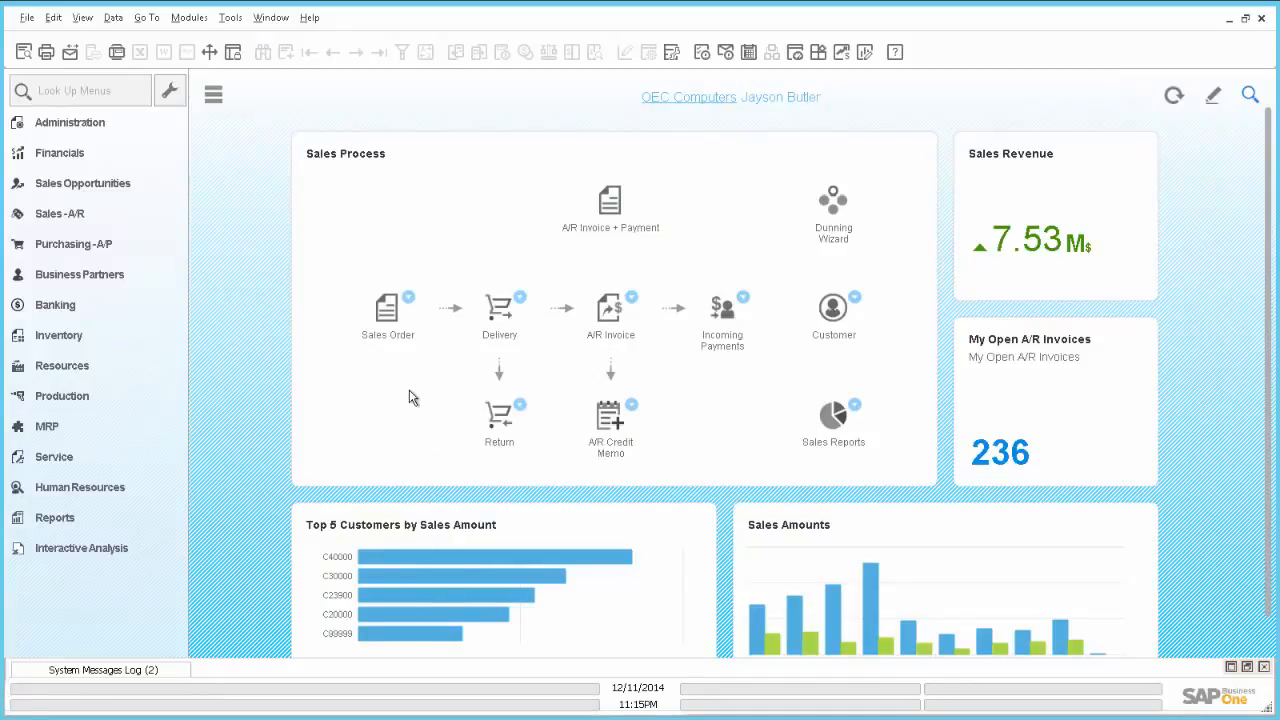
left_click(631, 299)
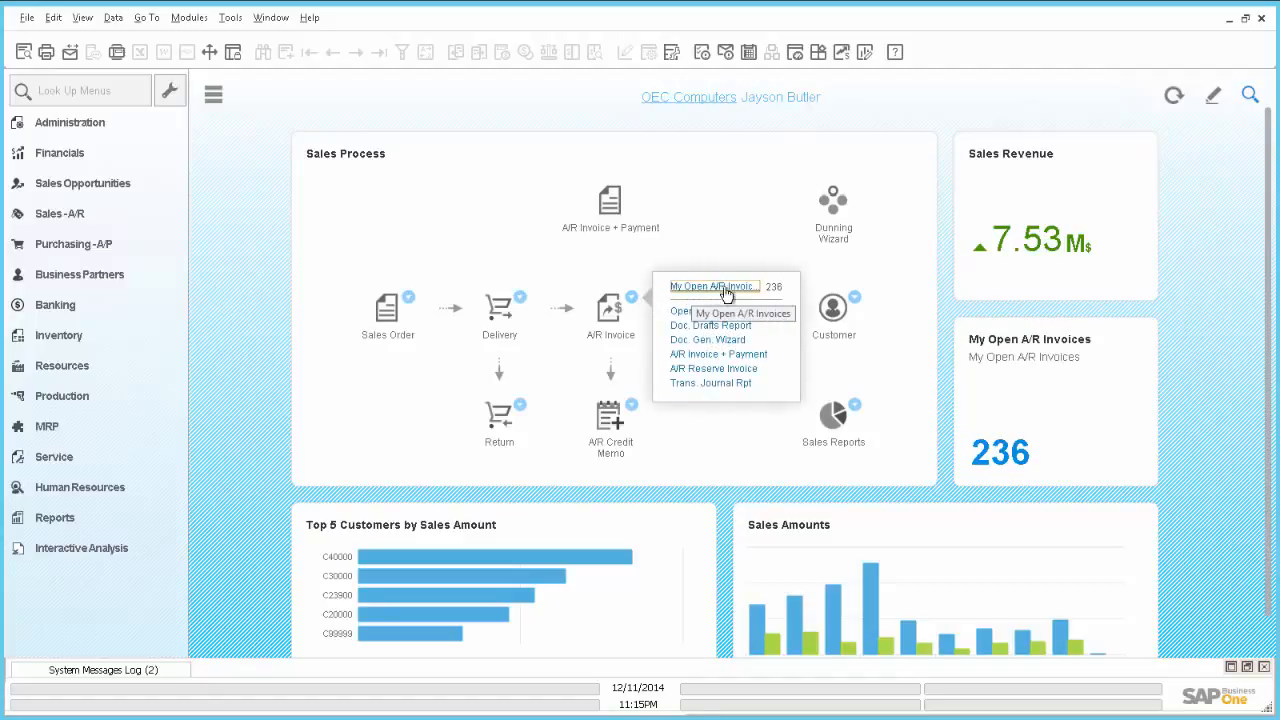
left_click(717, 286)
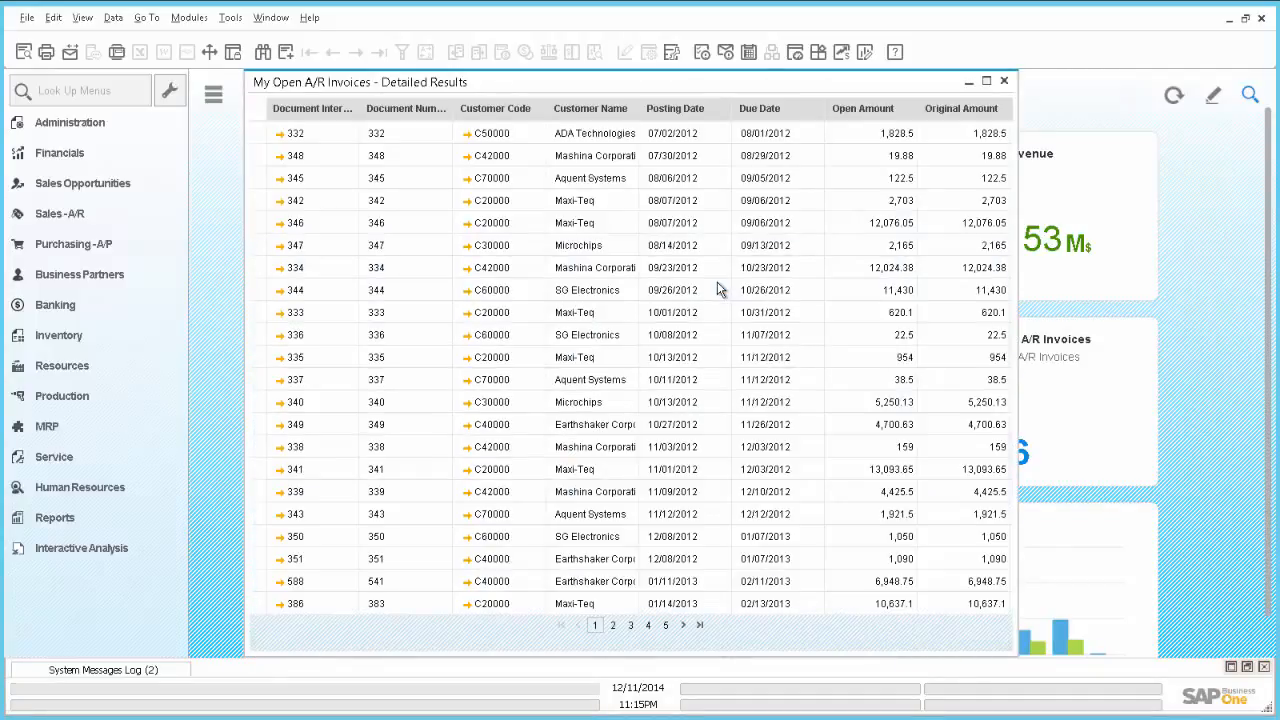
left_click(1005, 82)
left_click_drag(1270, 157, 1272, 185)
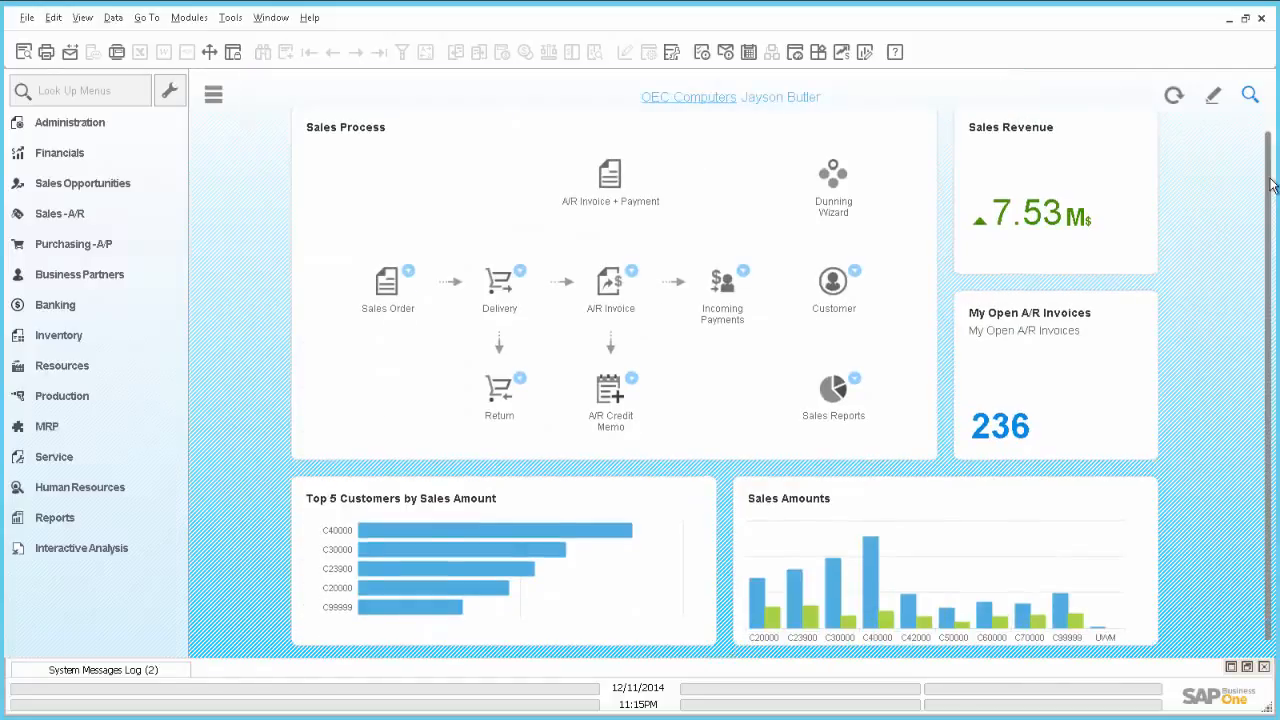
Step: Open and close Customer's Activity, Campaign and Service Call forms, then switch to SAP HANA Studio
left_click(856, 274)
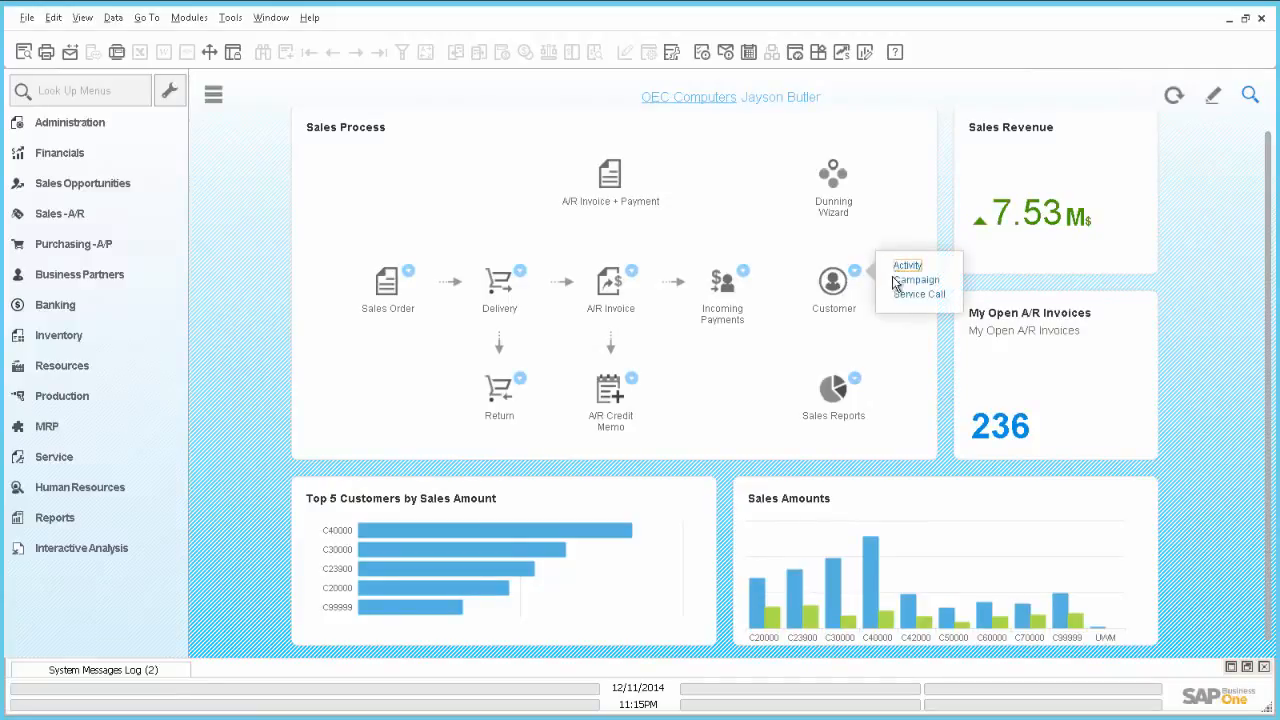
left_click(905, 266)
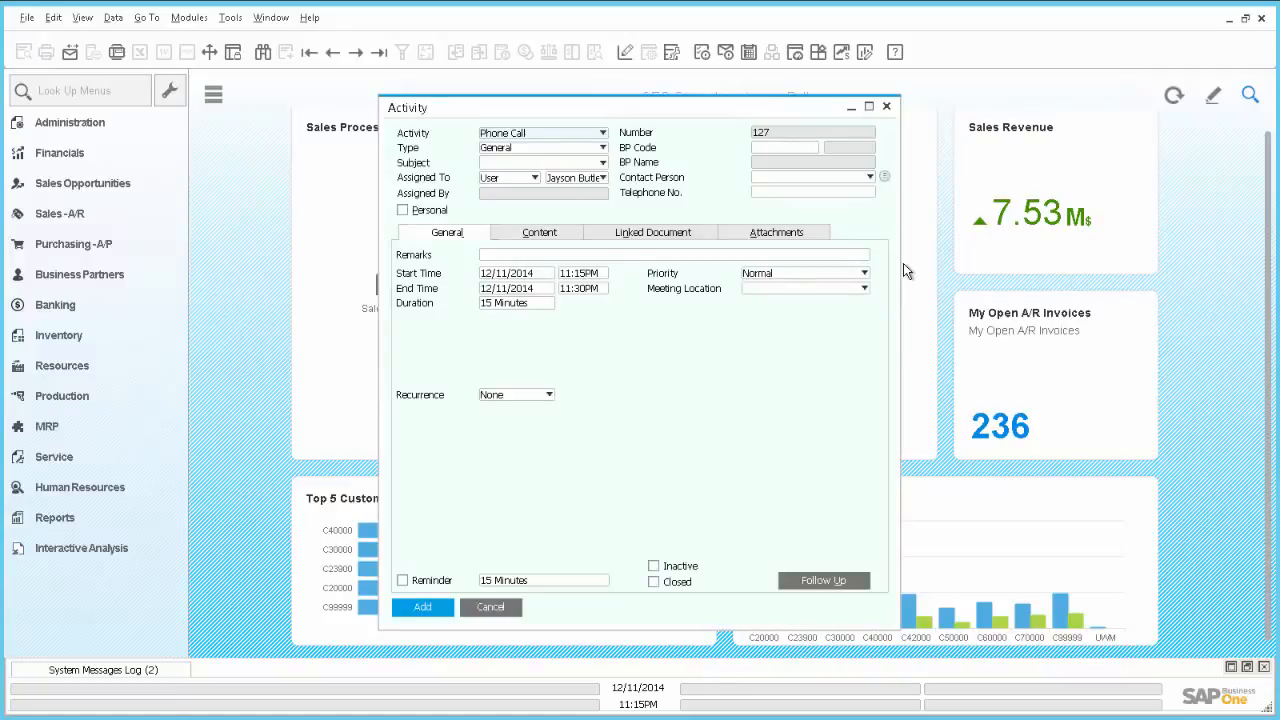
left_click(887, 106)
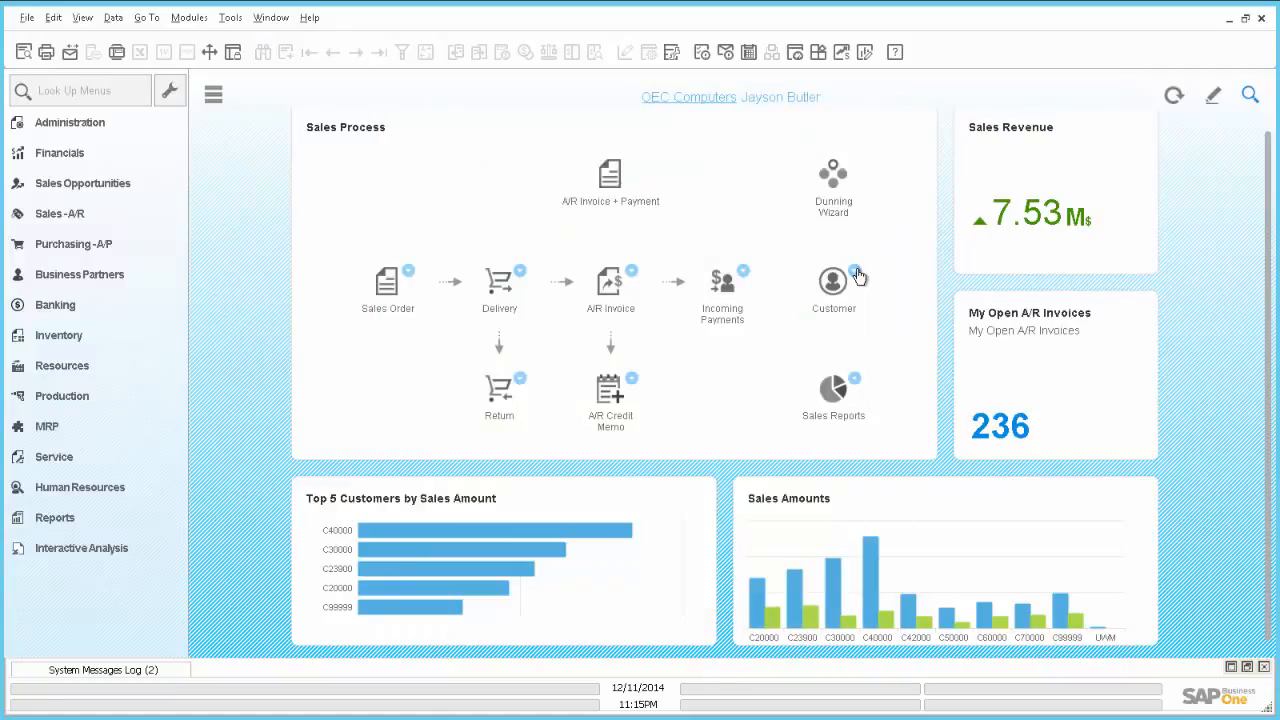
left_click(856, 274)
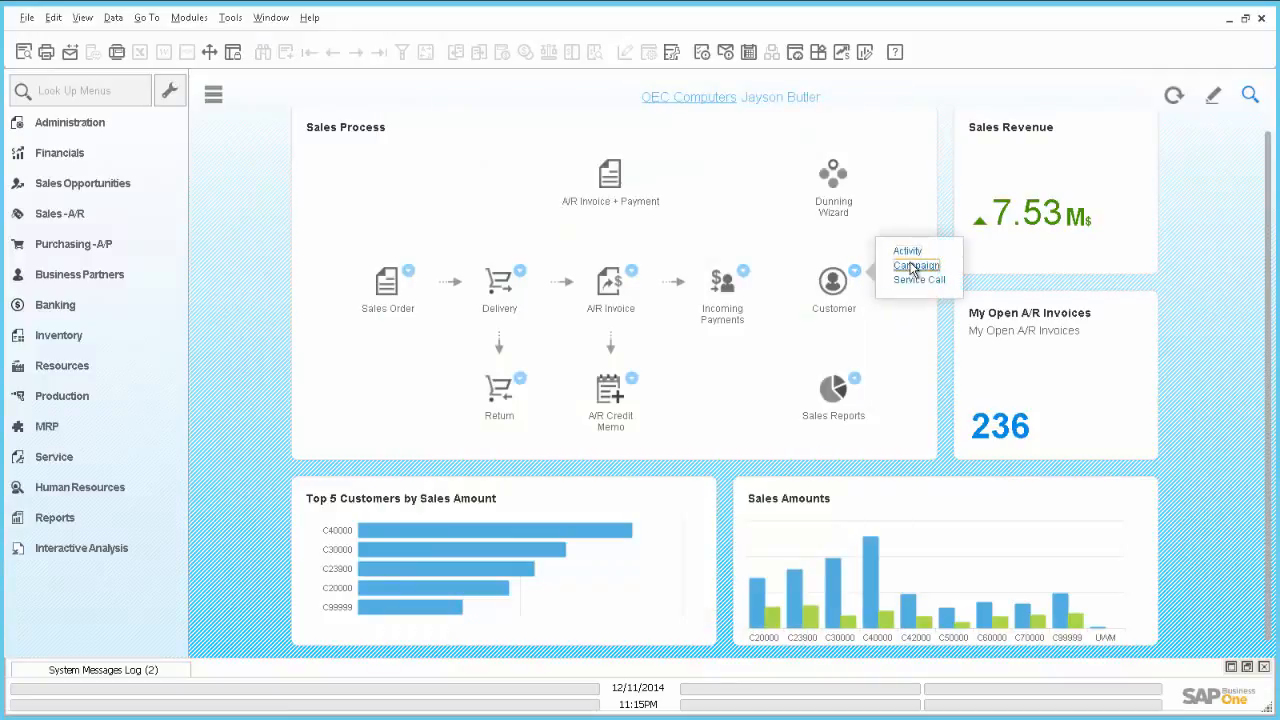
left_click(913, 267)
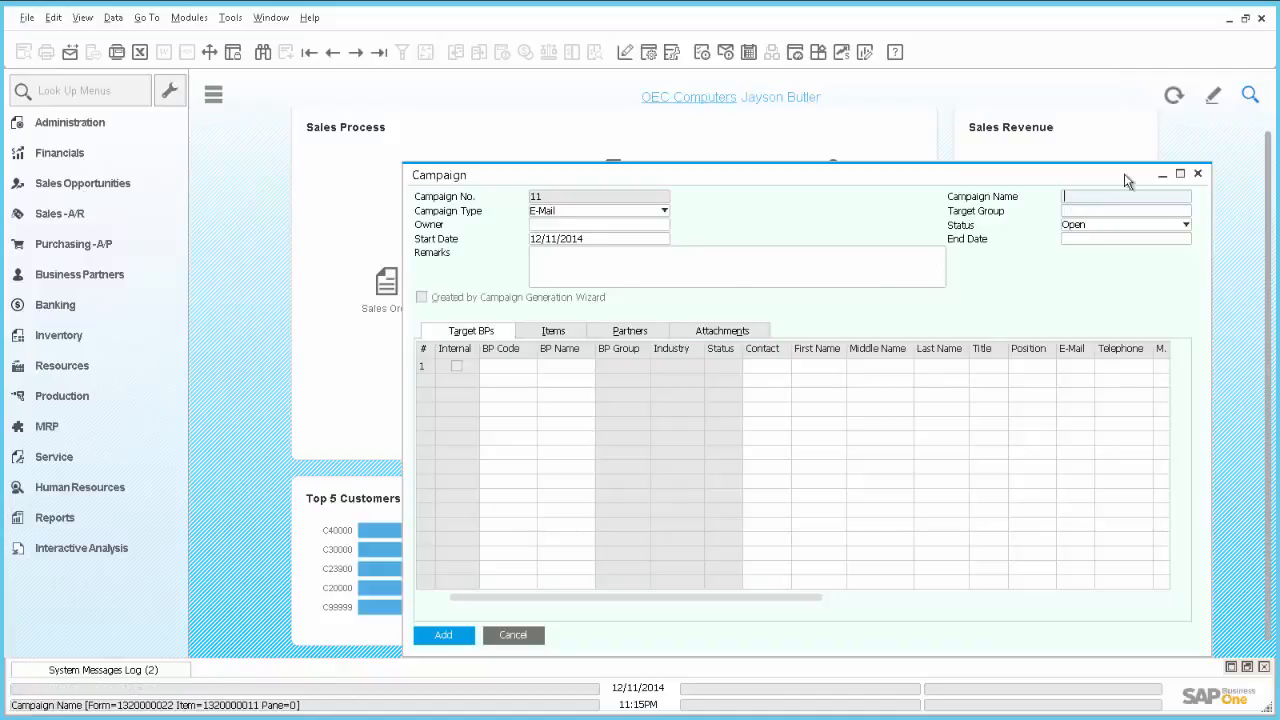
left_click(1200, 176)
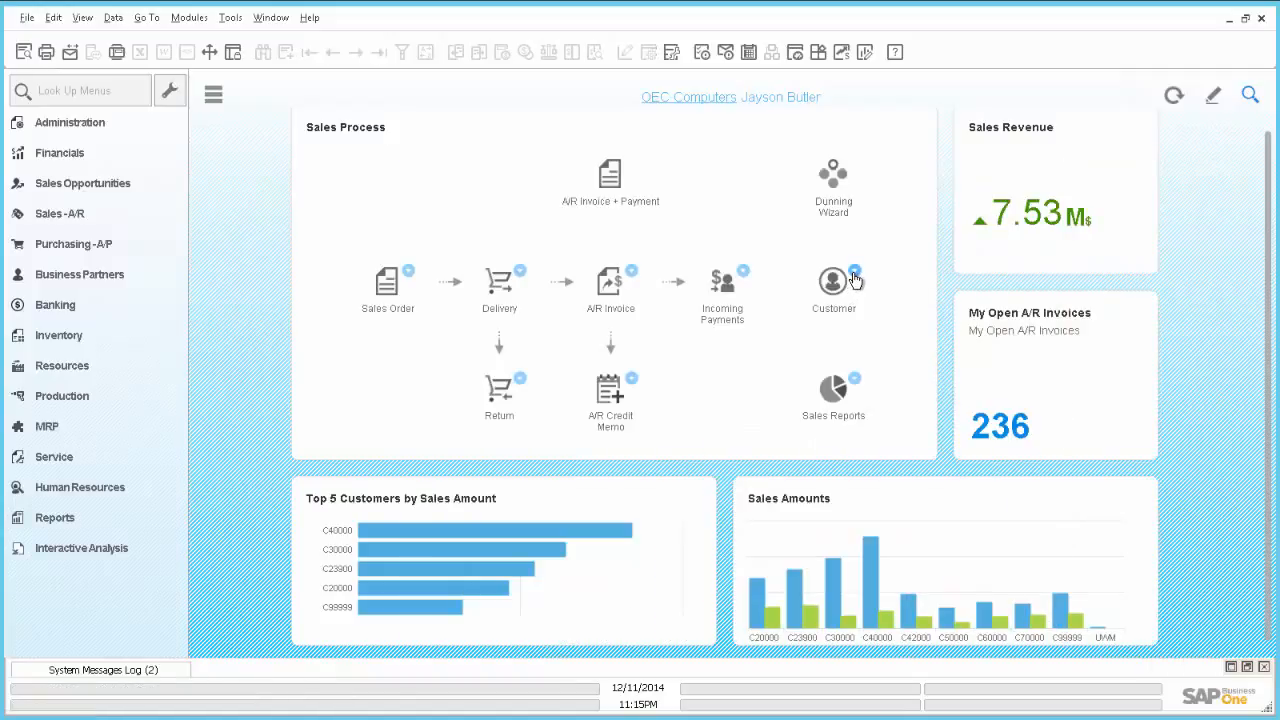
left_click(855, 272)
left_click(926, 281)
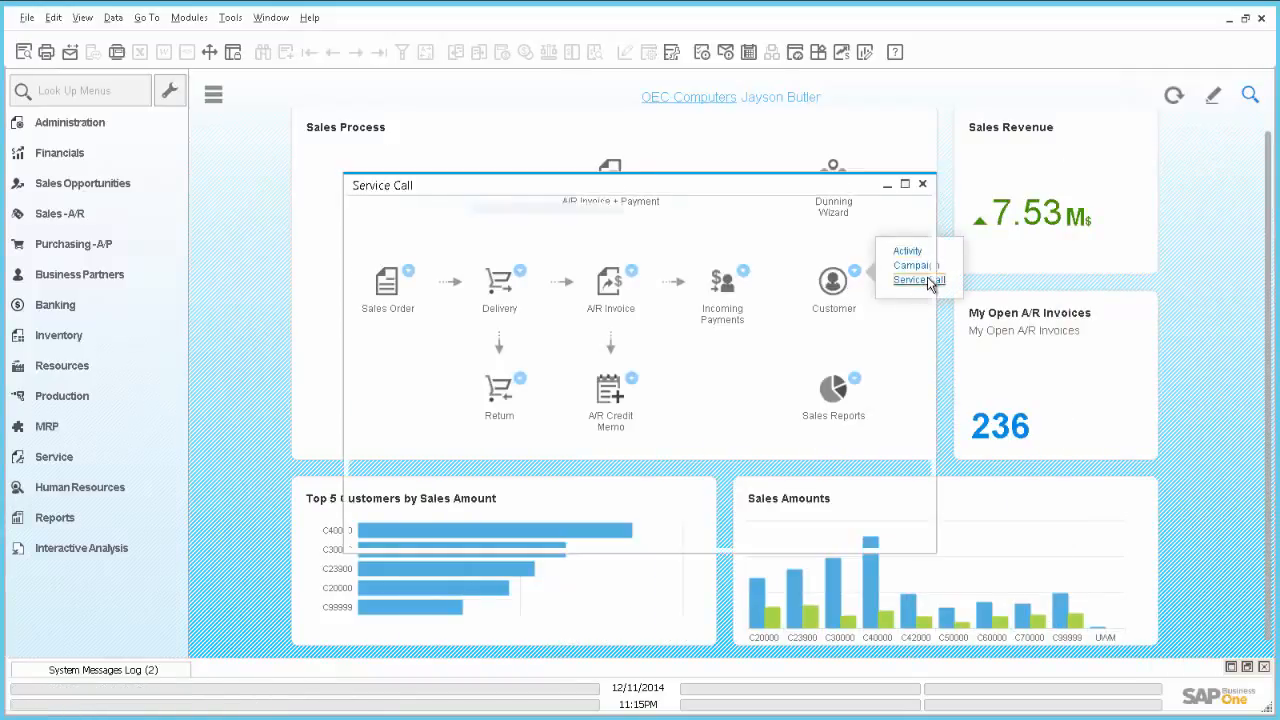
left_click(923, 185)
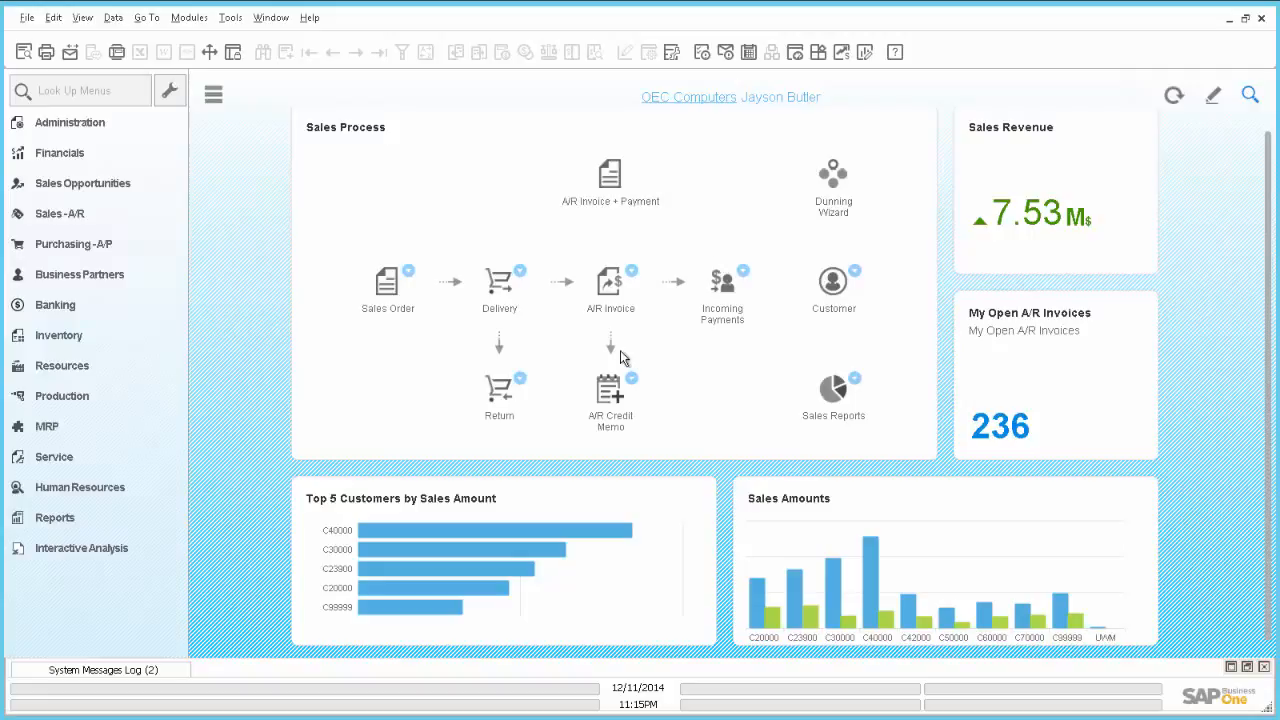
key("alt+Tab")
key("alt+Tab")
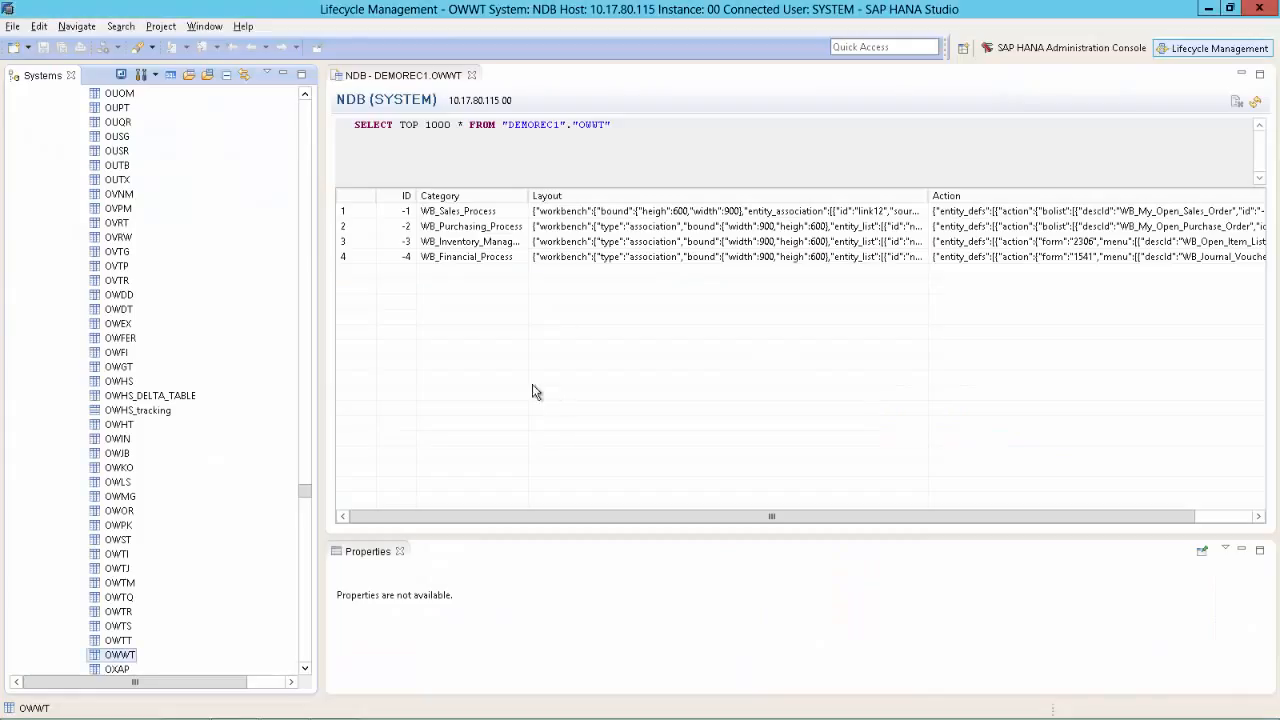
Step: Review the SAP HANA Runtime Catalog preferences and close them without changes
right_click(110, 659)
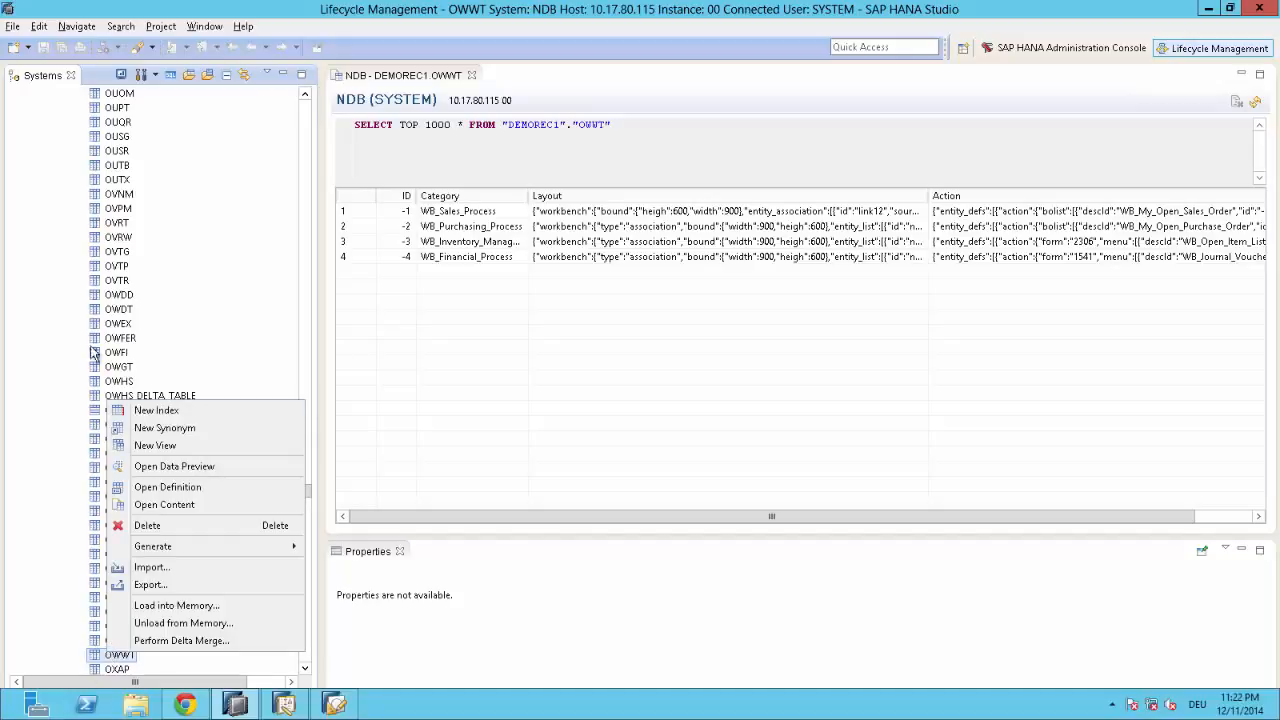
left_click(124, 167)
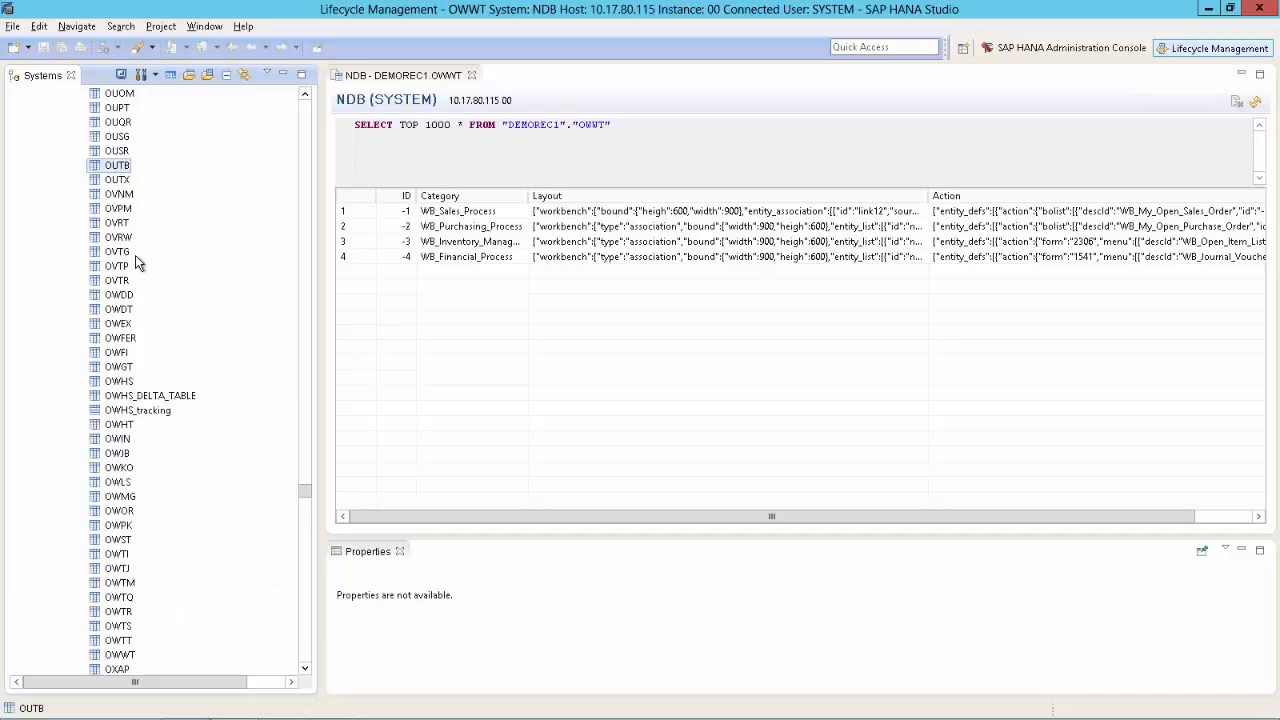
left_click(205, 26)
left_click(236, 251)
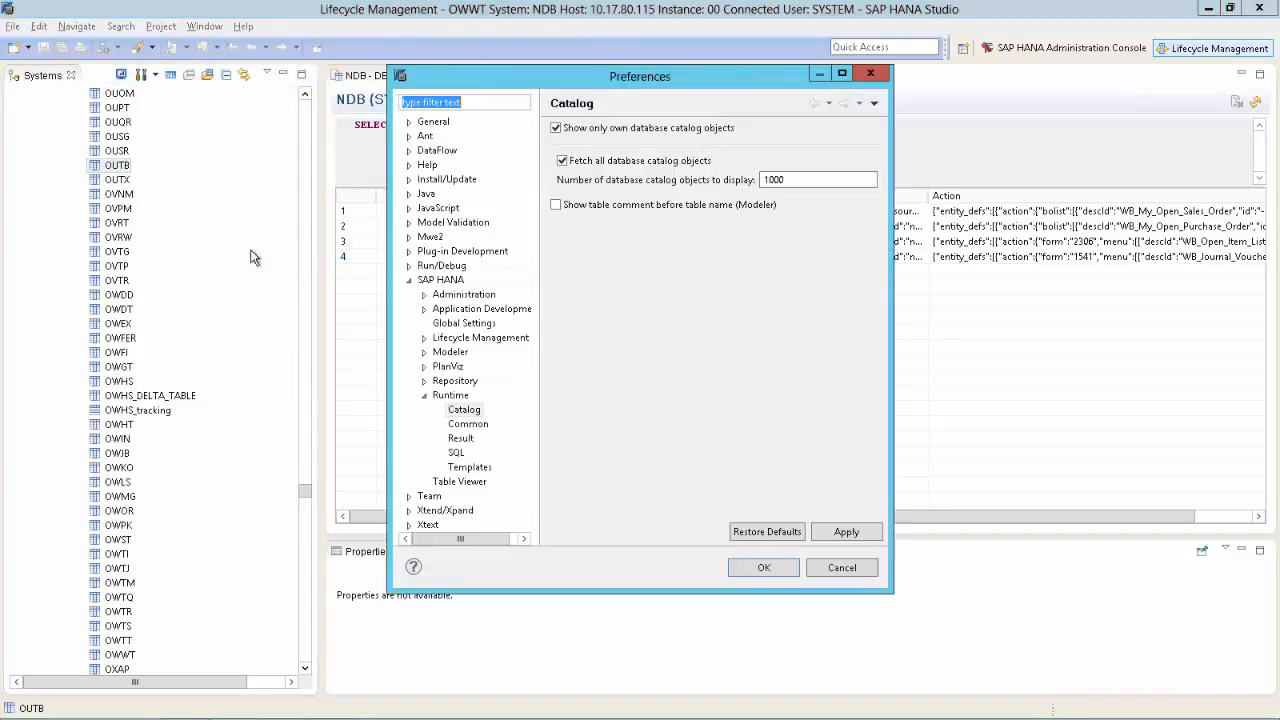
type("catalog")
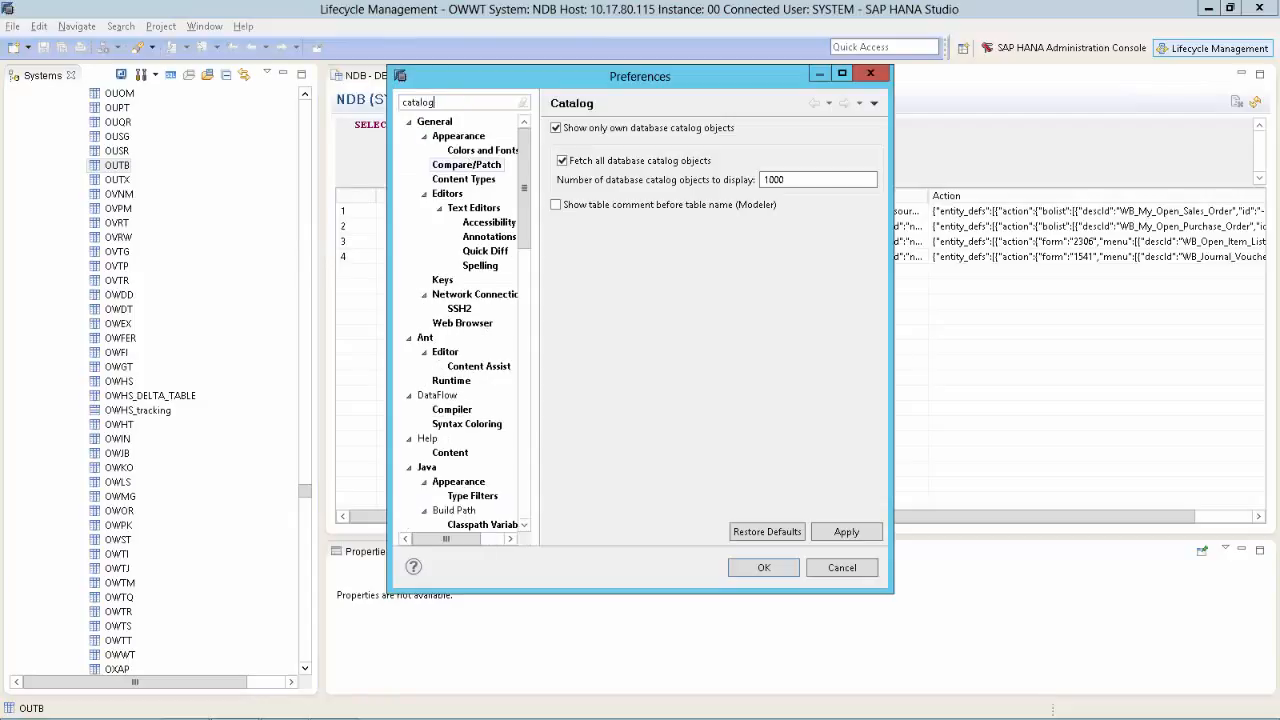
left_click(466, 154)
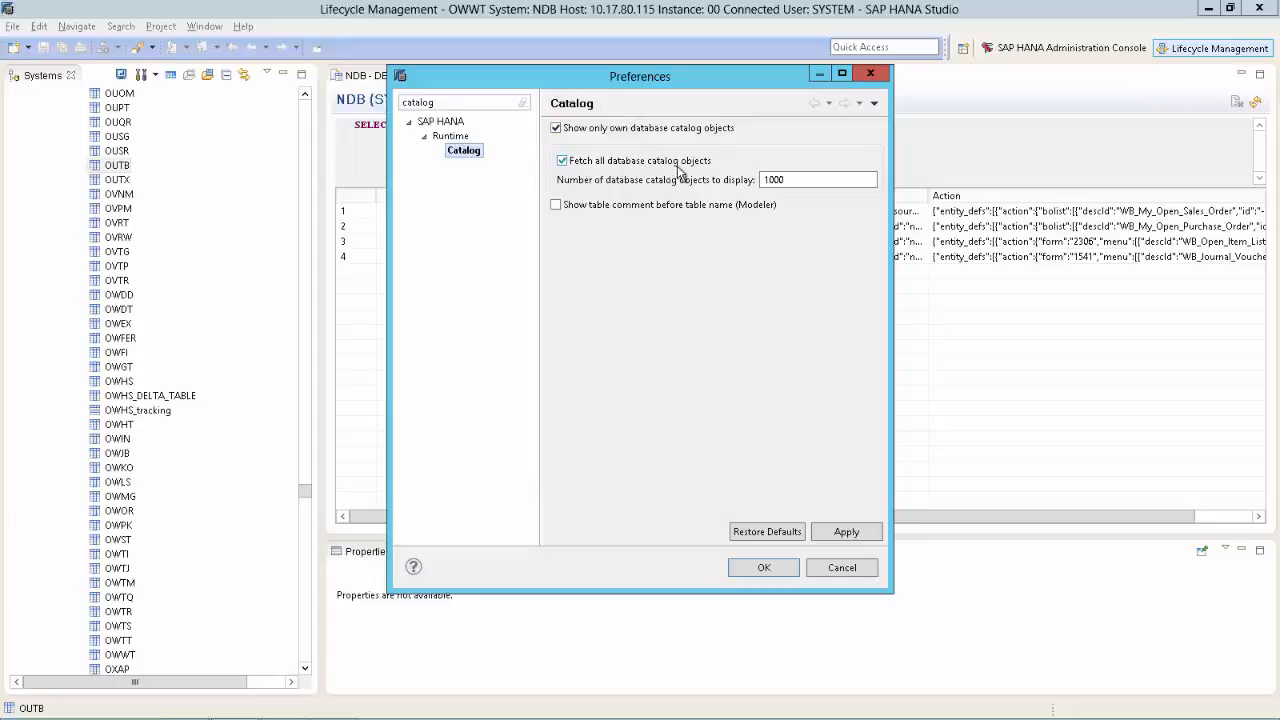
left_click(830, 569)
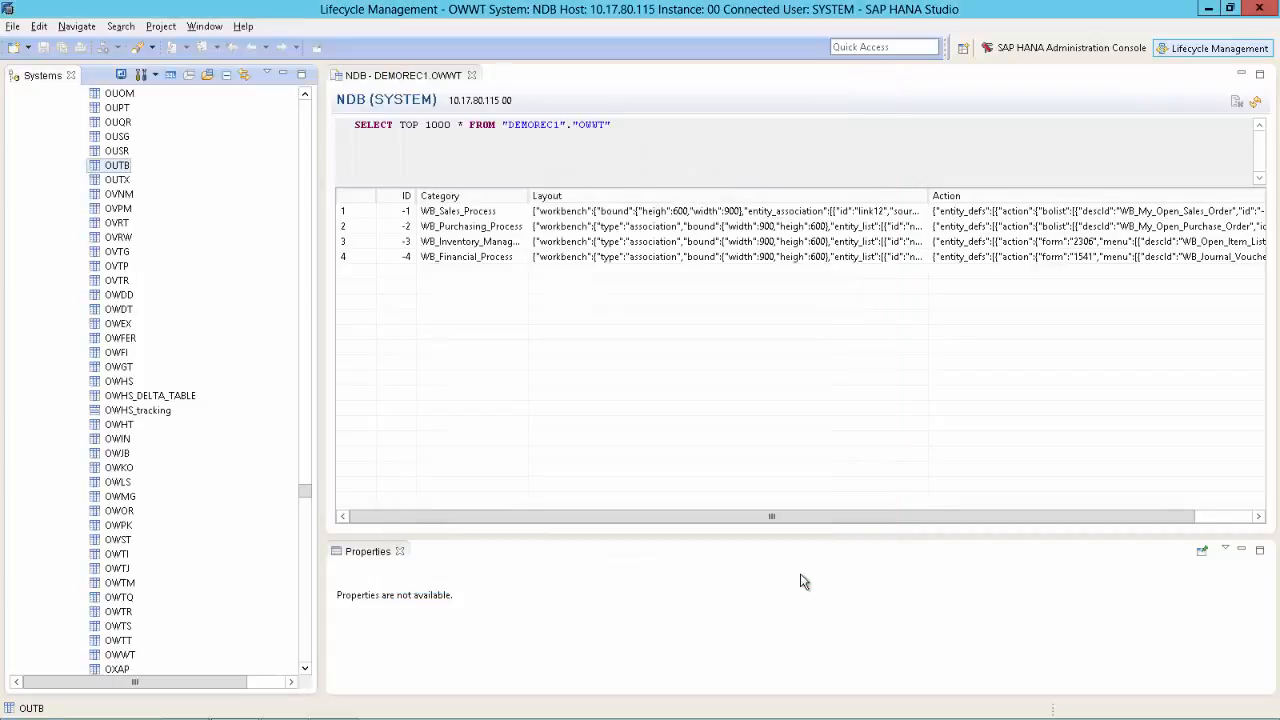
Step: Find the OWWT table in the Systems tree and bring up its actions
left_click(93, 256)
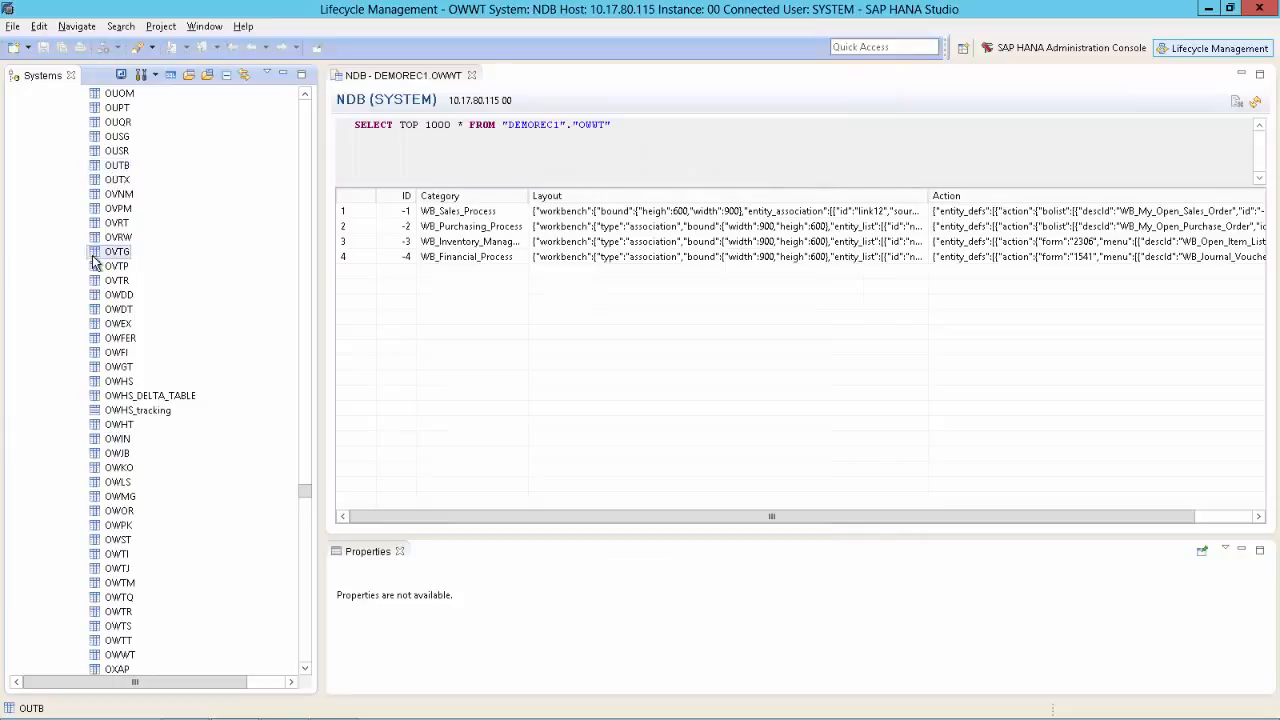
type("oww")
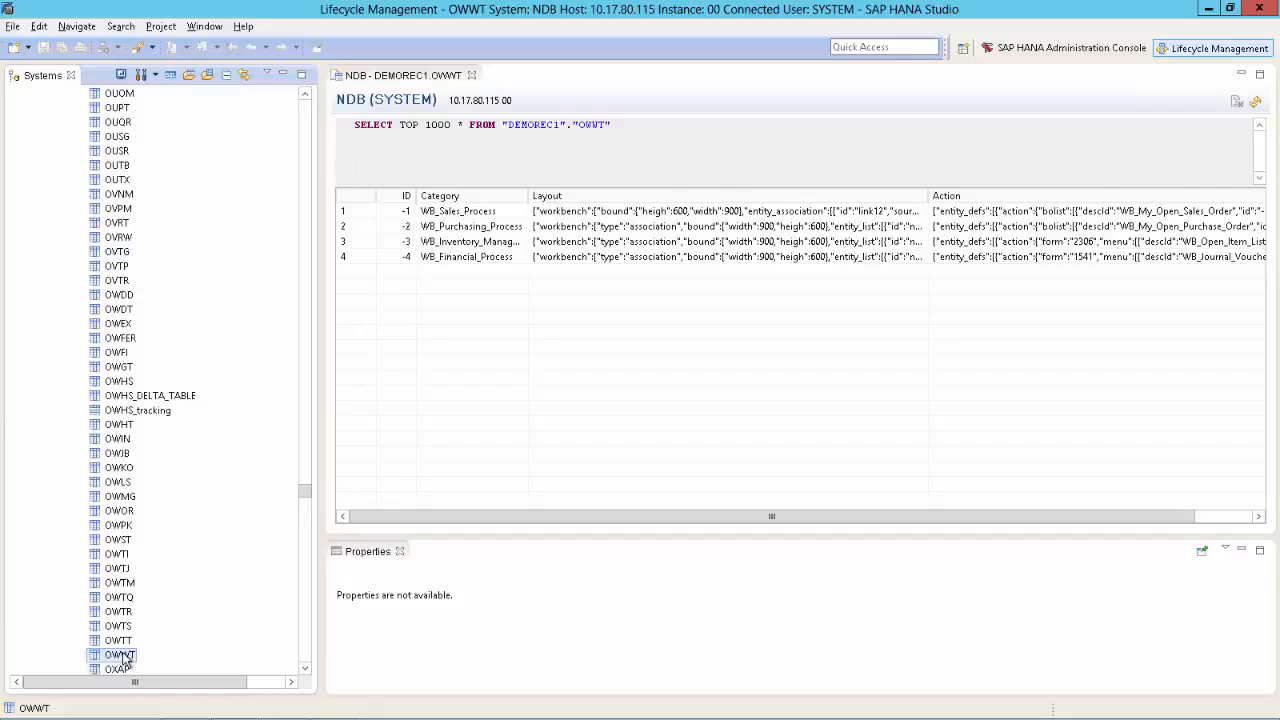
right_click(121, 656)
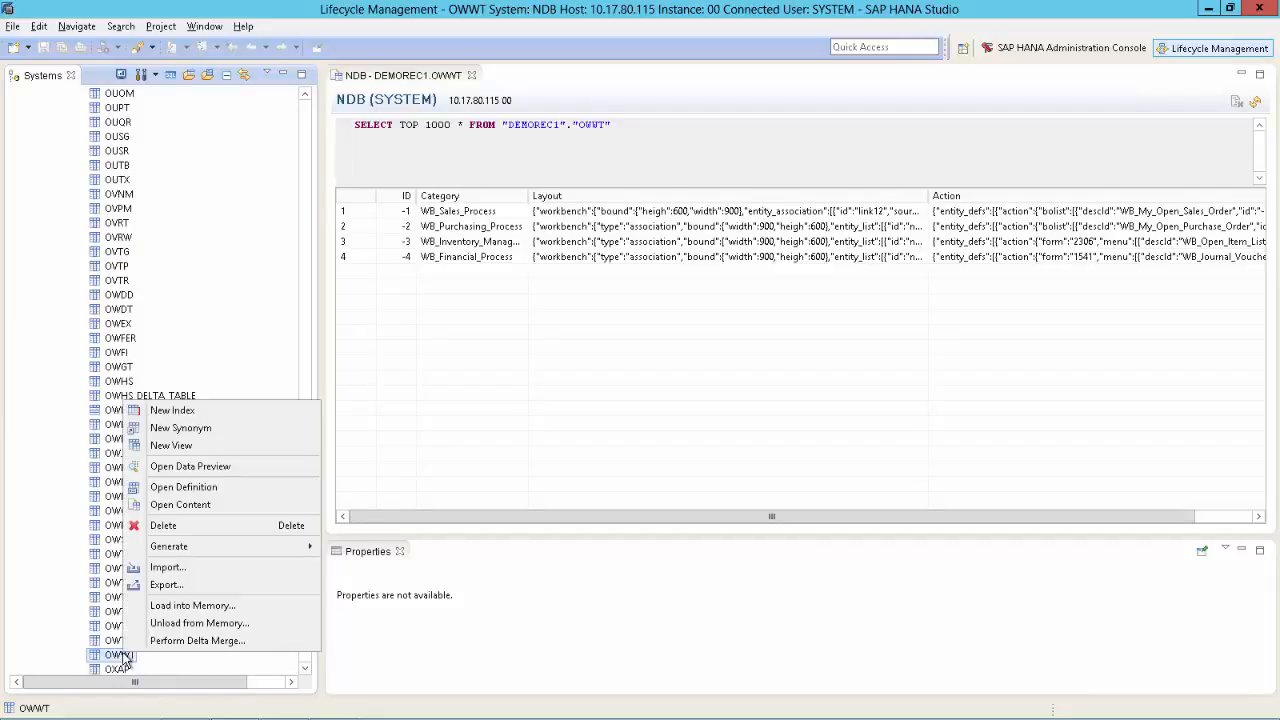
Step: Start an OWWT import from the current client using the Desktop\Workbench_Backup folder
left_click(166, 568)
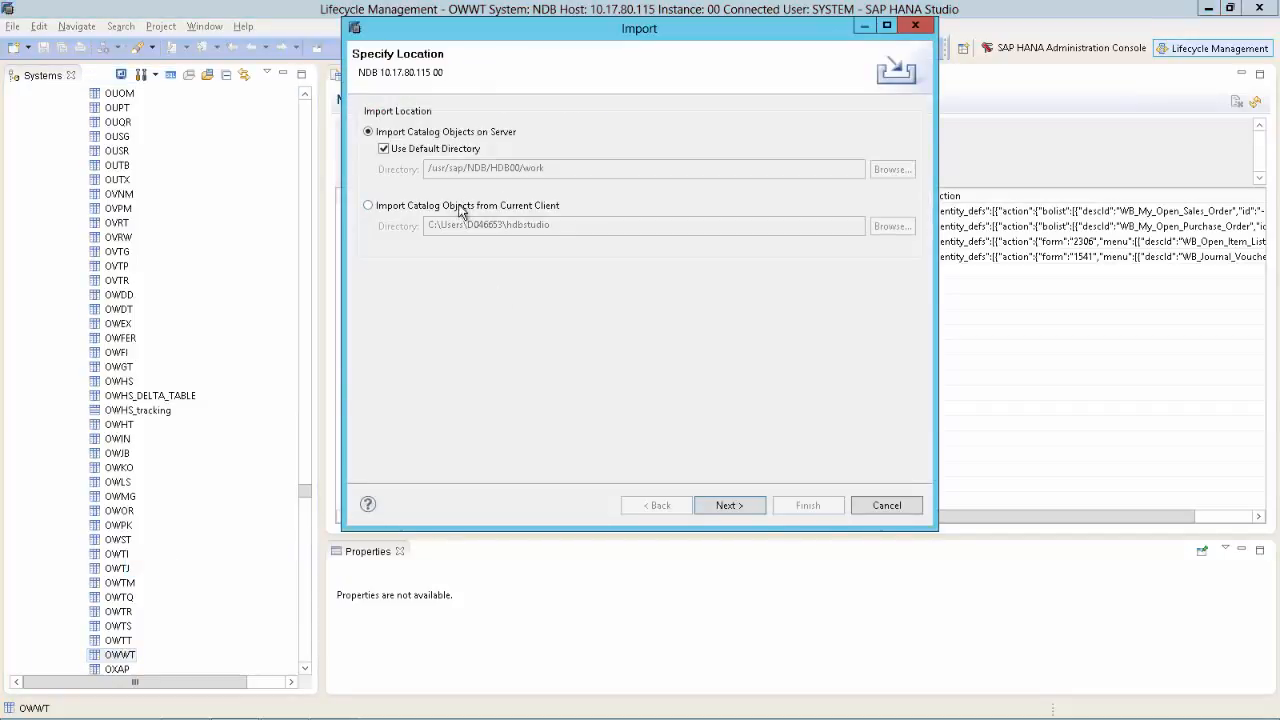
left_click(460, 212)
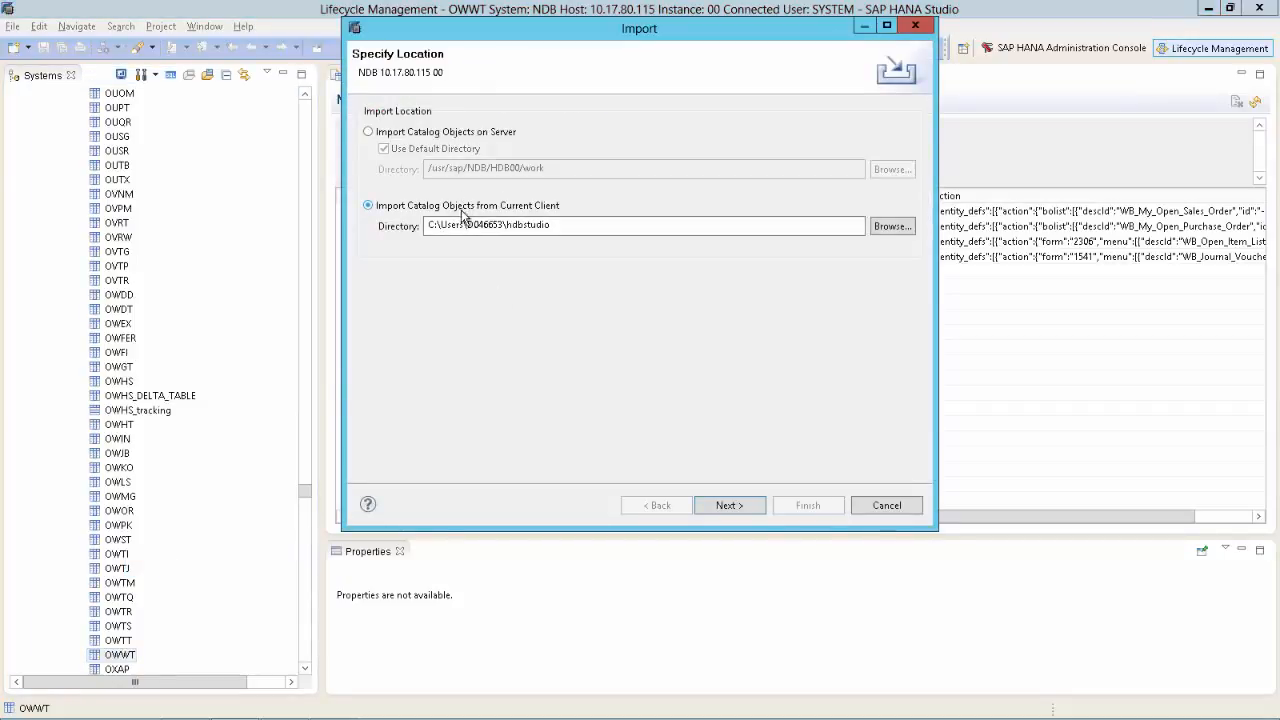
left_click(890, 227)
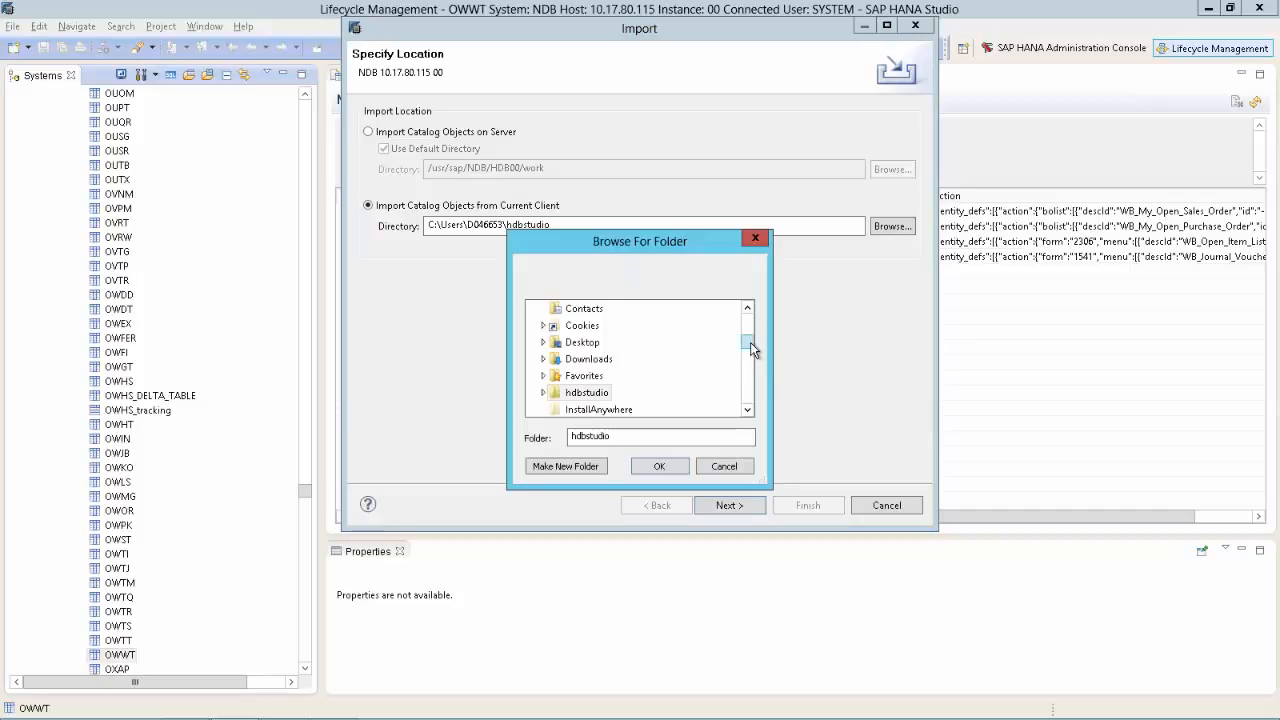
left_click_drag(750, 342, 749, 307)
left_click(535, 342)
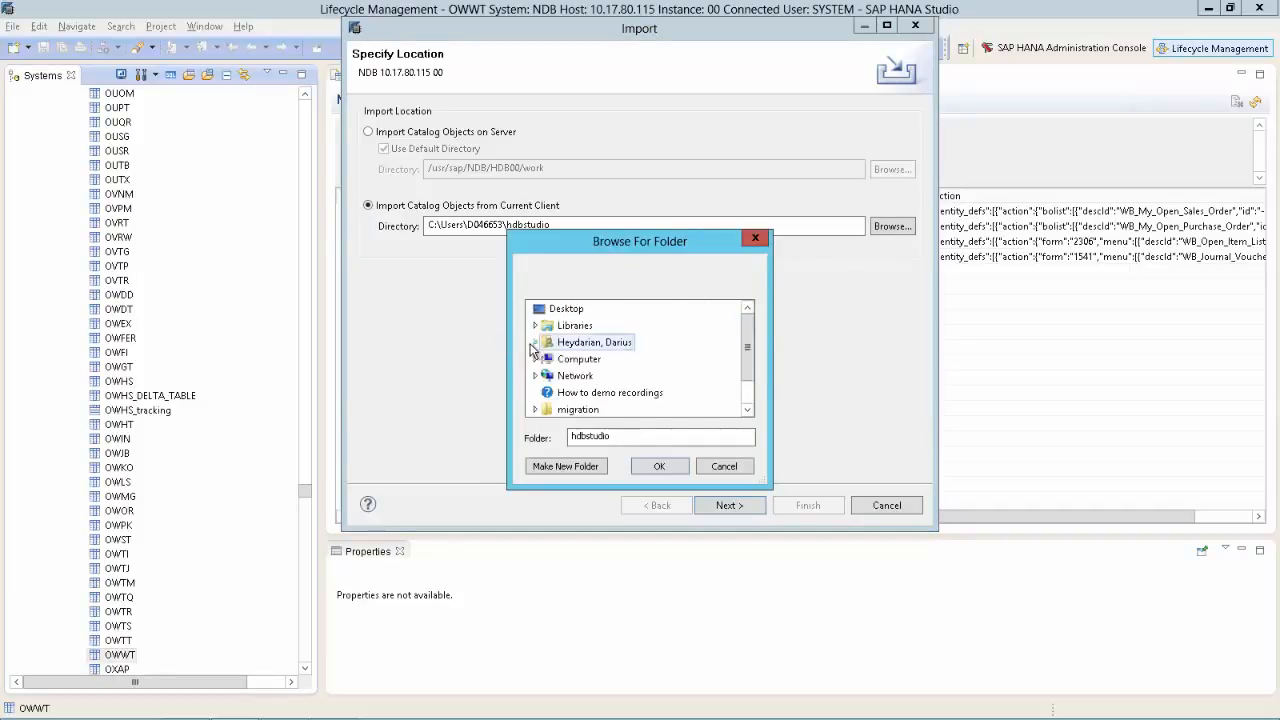
left_click_drag(749, 349, 749, 387)
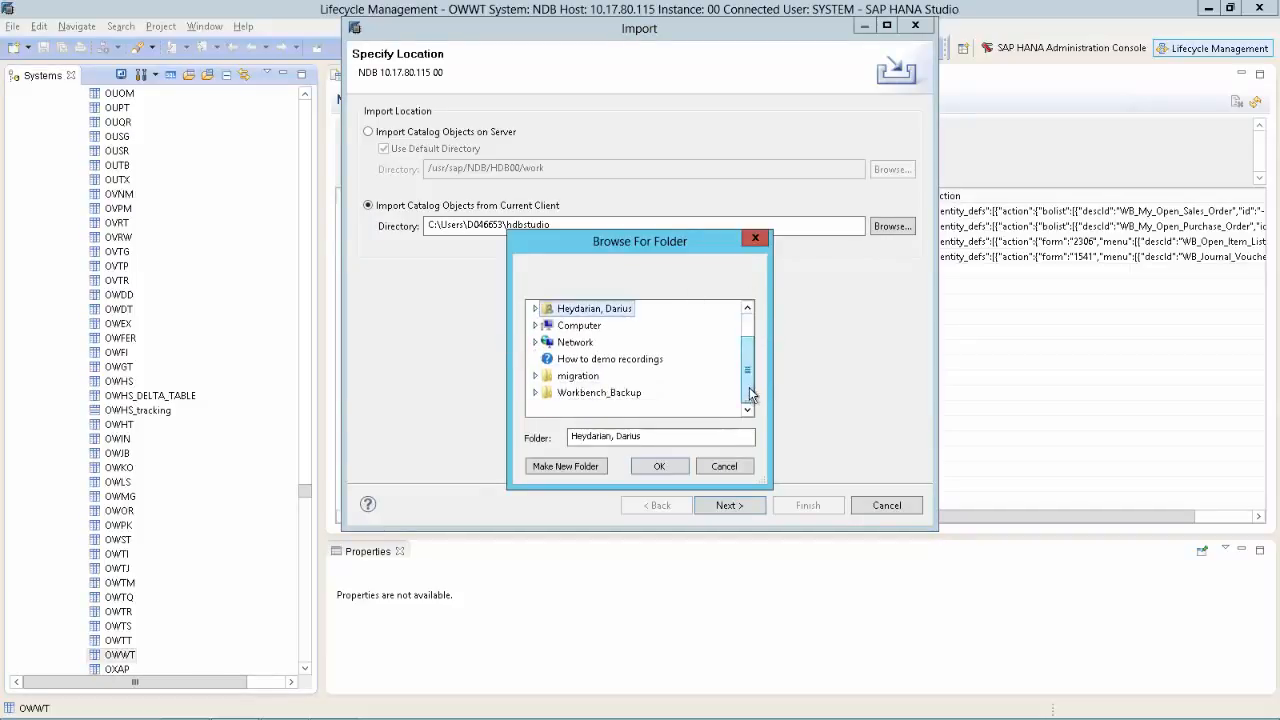
left_click(606, 395)
left_click(662, 468)
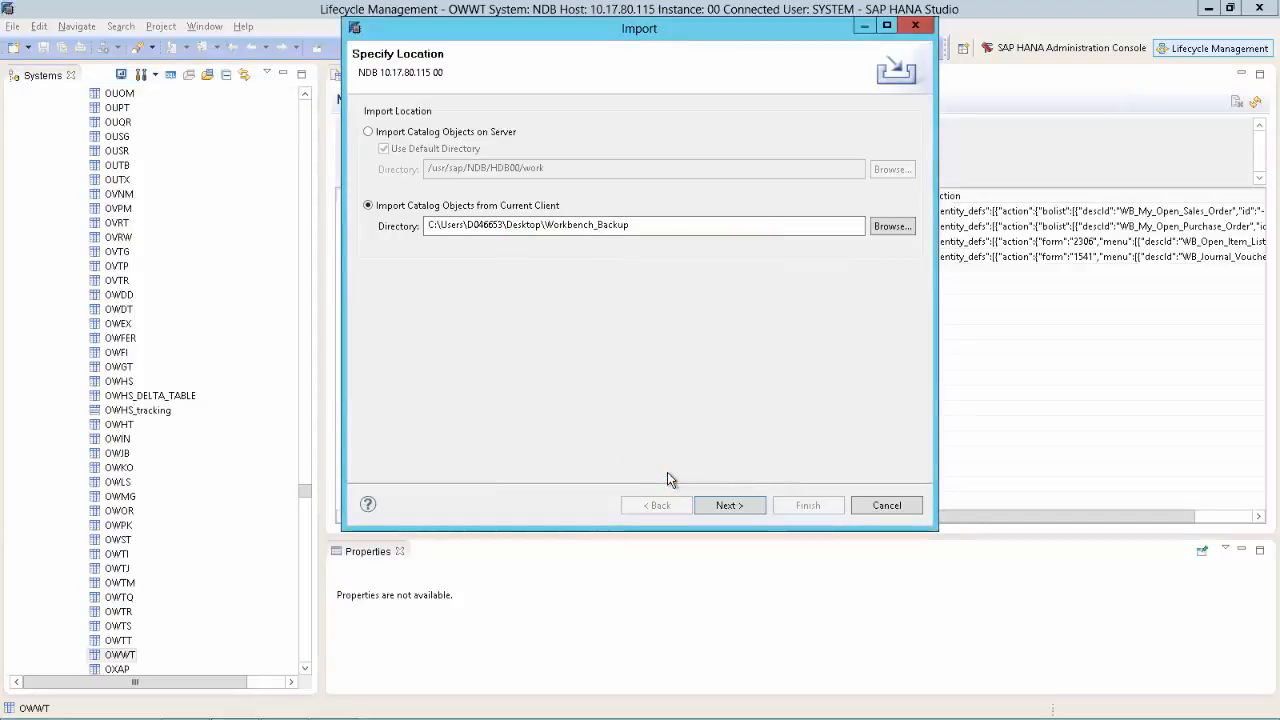
Step: Finish importing OWWT with its data, dependencies and replacement of existing objects
left_click(729, 505)
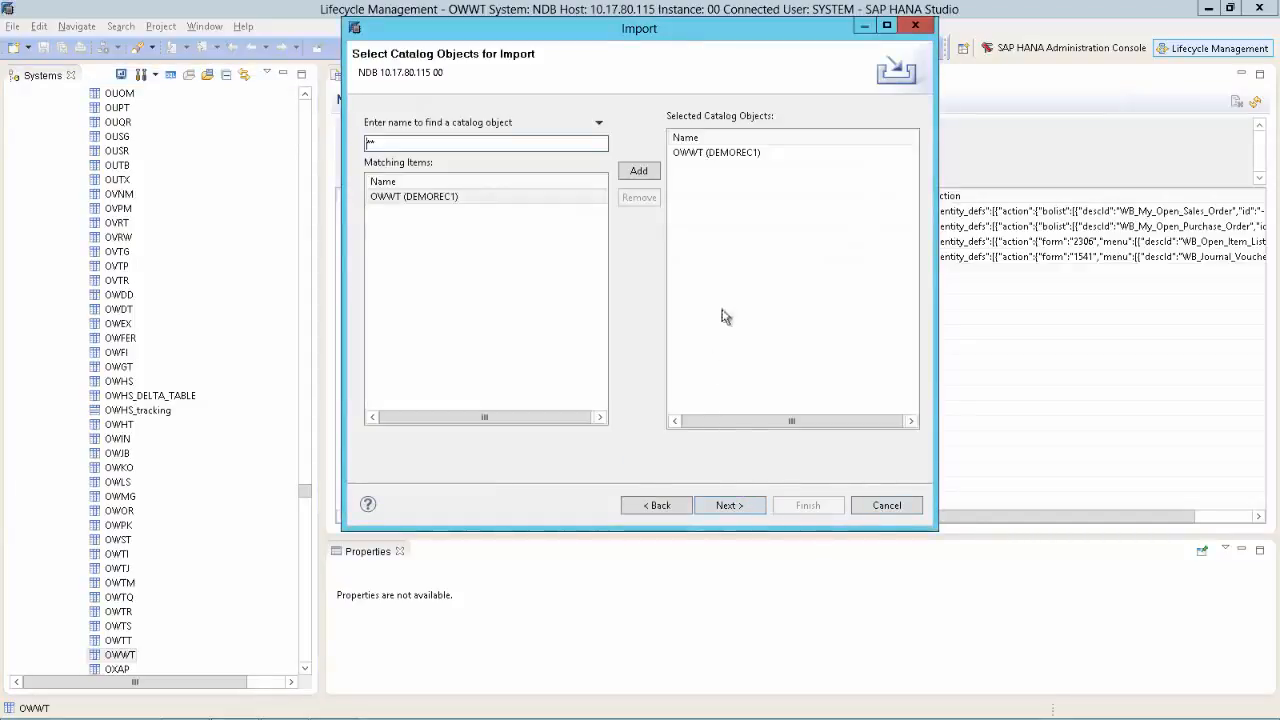
left_click(736, 512)
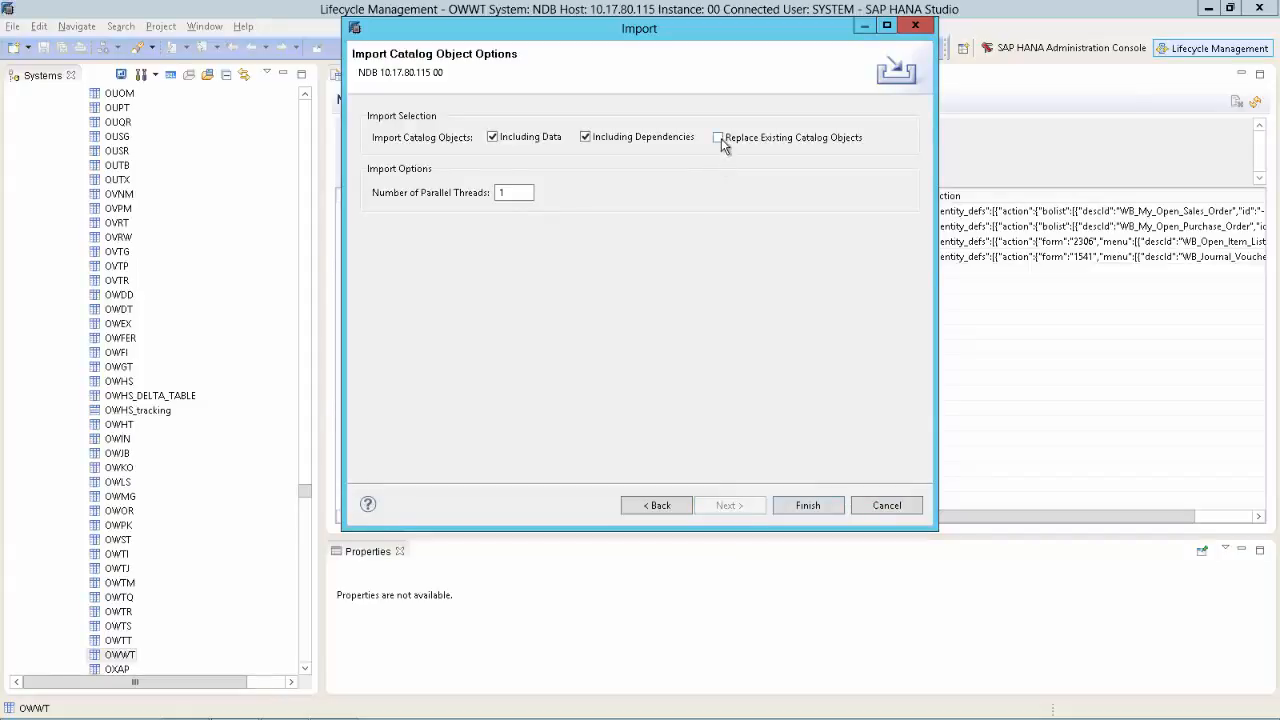
left_click(807, 507)
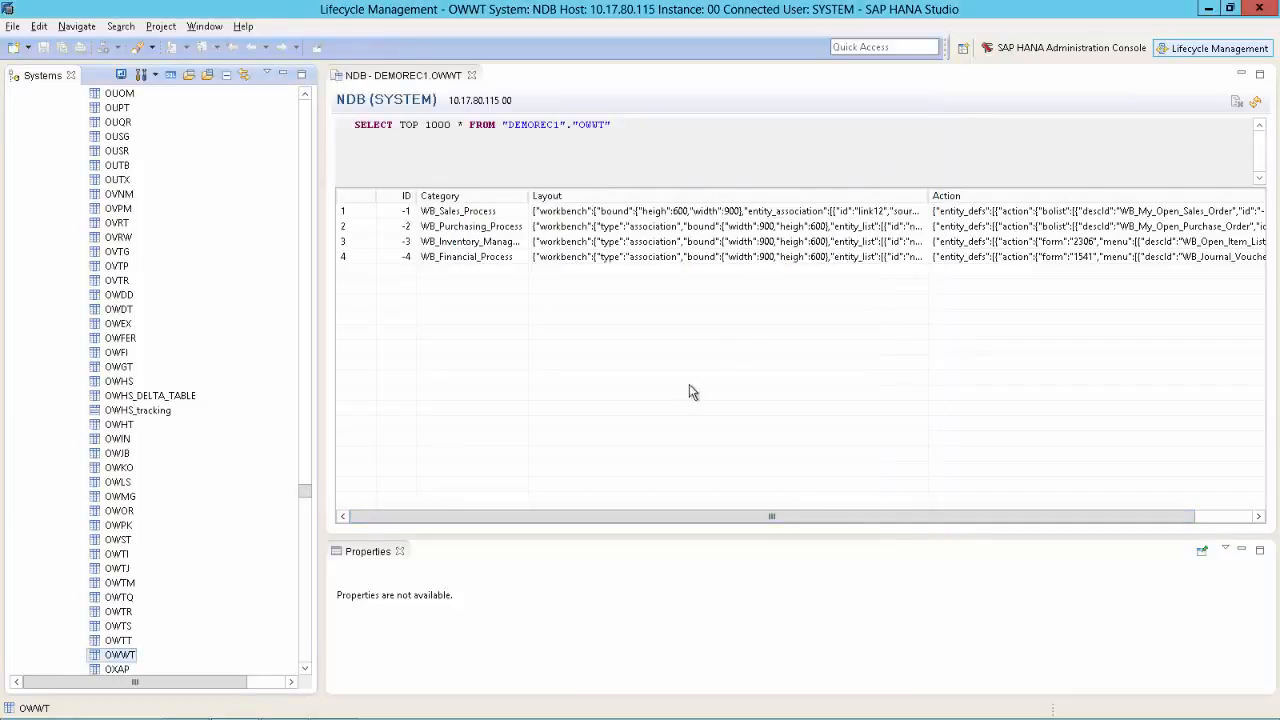
key("alt+Tab")
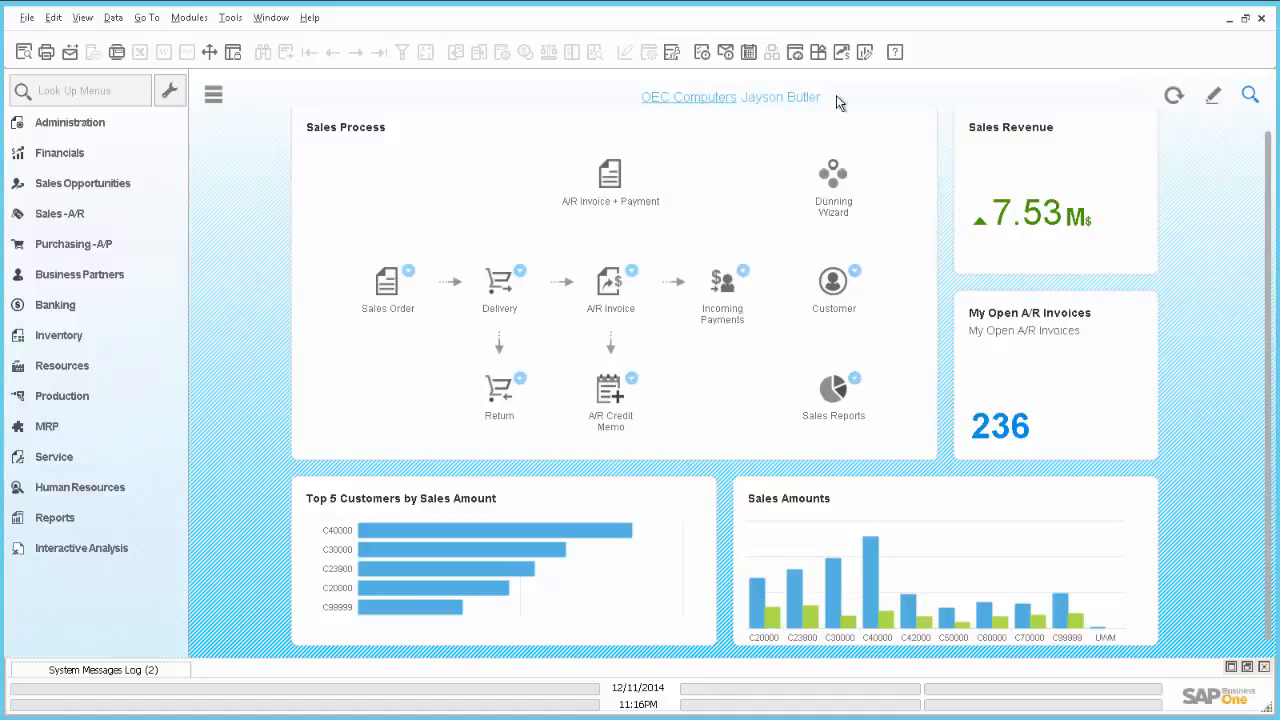
Step: Refresh the SAP Business One cockpit so its widgets reload the restored workbench
left_click(1174, 99)
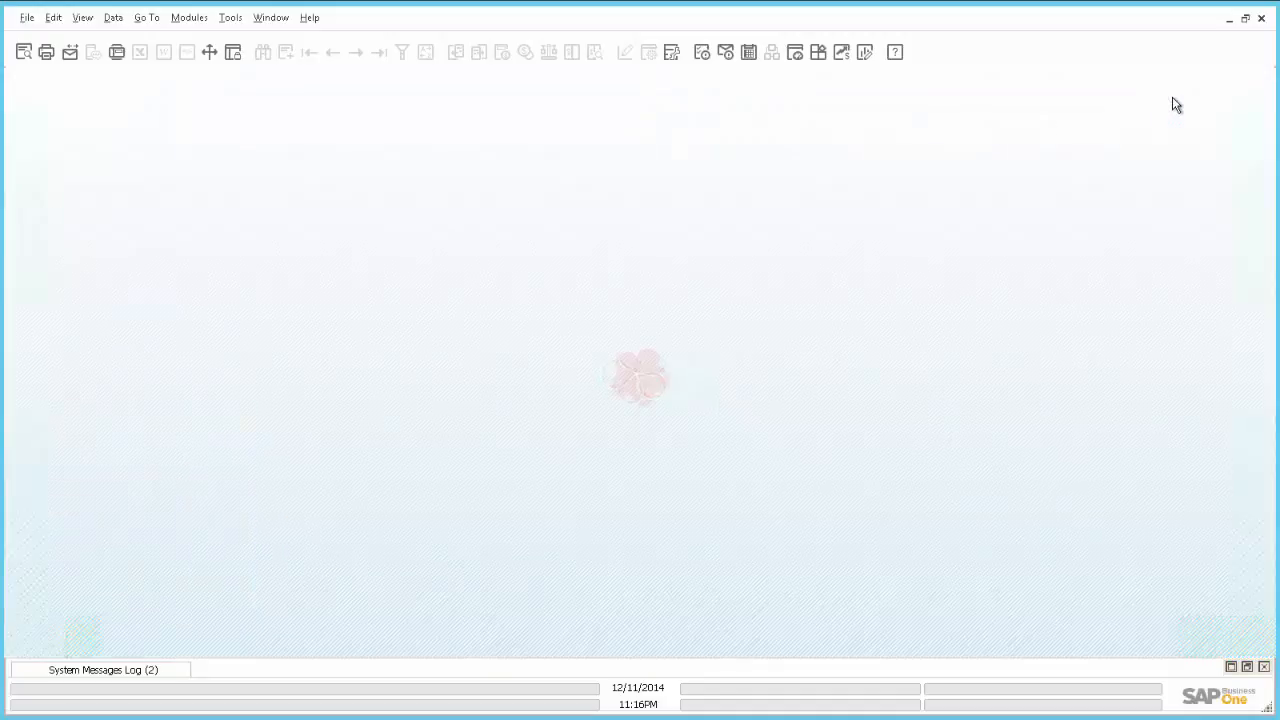